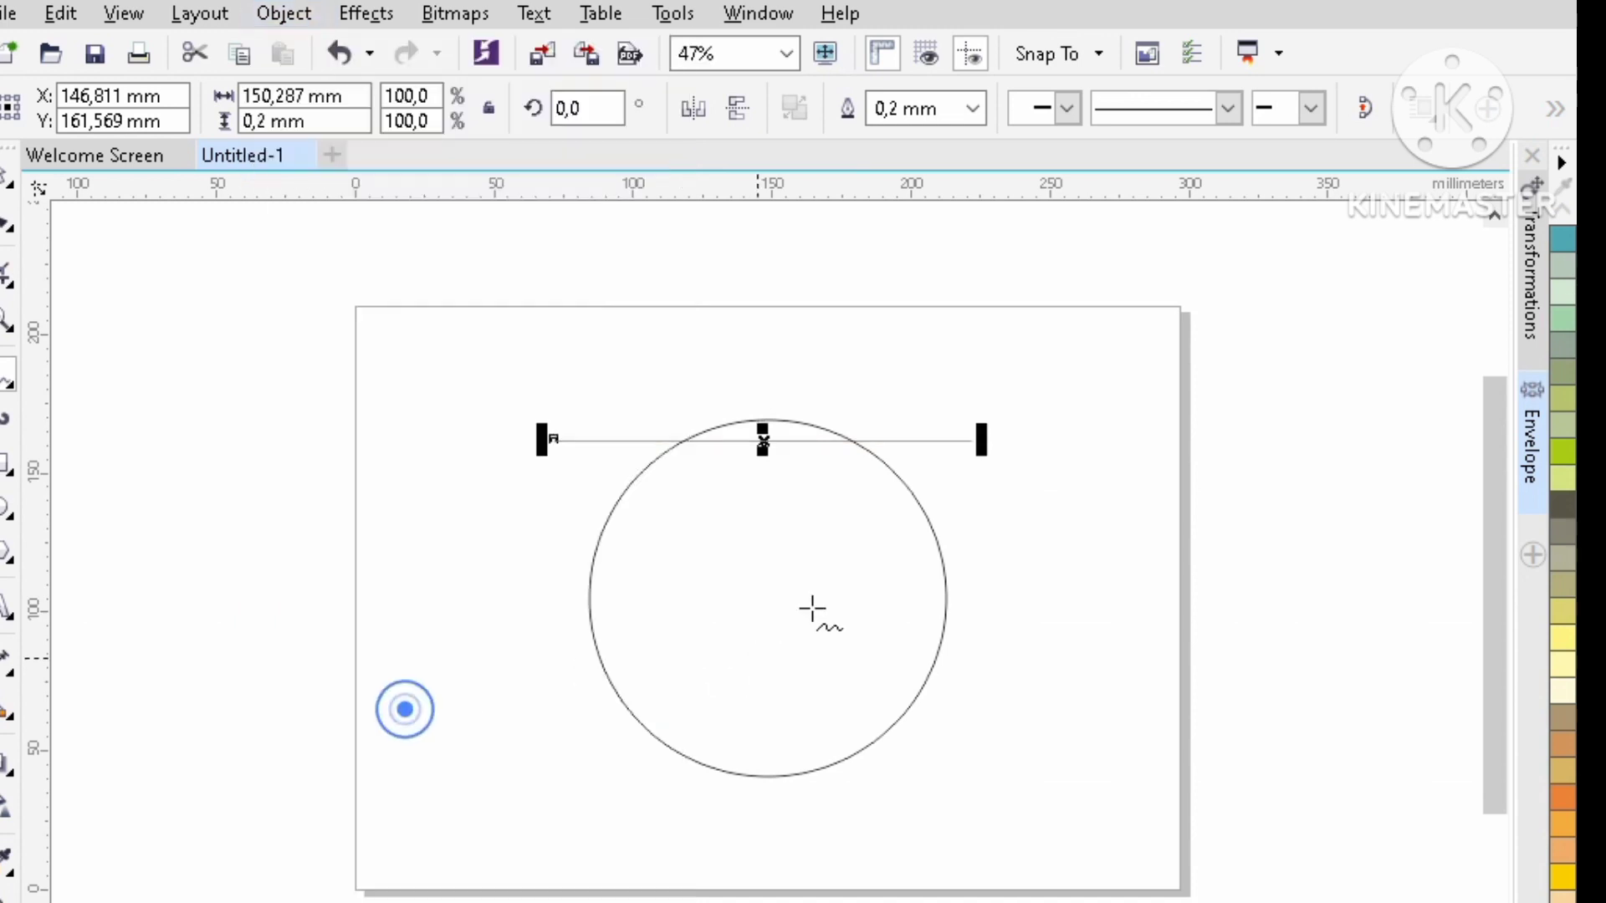
Stretch the line into a bar about 6.3 mm high, and place it and a copy across the circle at Y about 136 and 83 mm.
{"action": "mouse_move", "coordinate": [764, 452]}
{"action": "left_mouse_down"}
{"action": "mouse_move", "coordinate": [761, 487]}
{"action": "mouse_move", "coordinate": [760, 470]}
{"action": "left_mouse_up"}
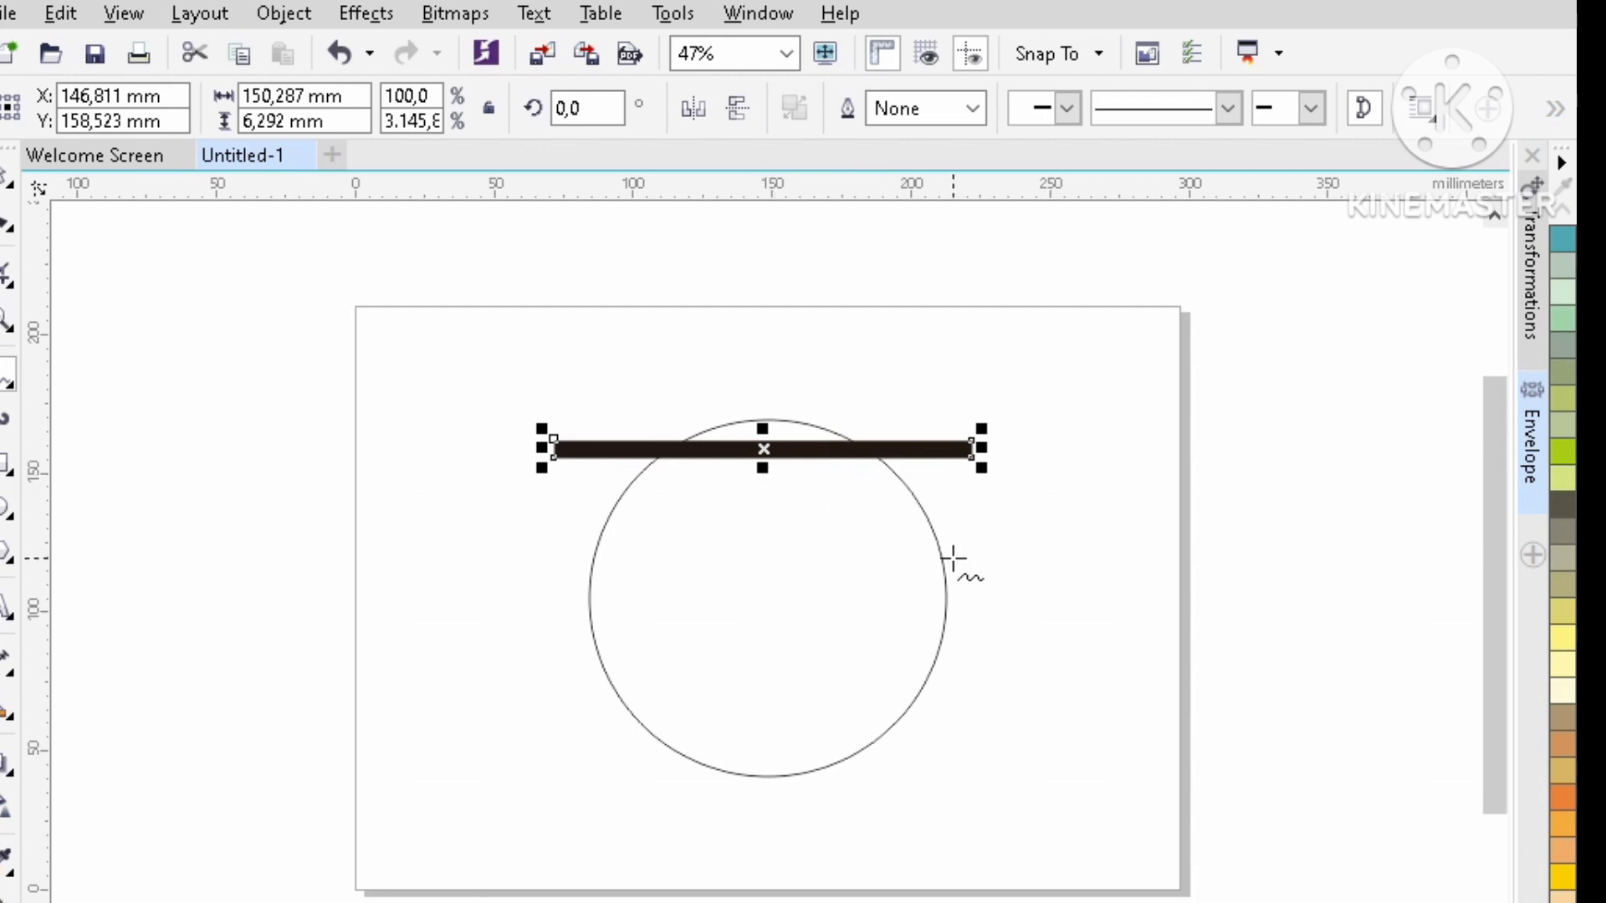
{"action": "left_click", "coordinate": [7, 180]}
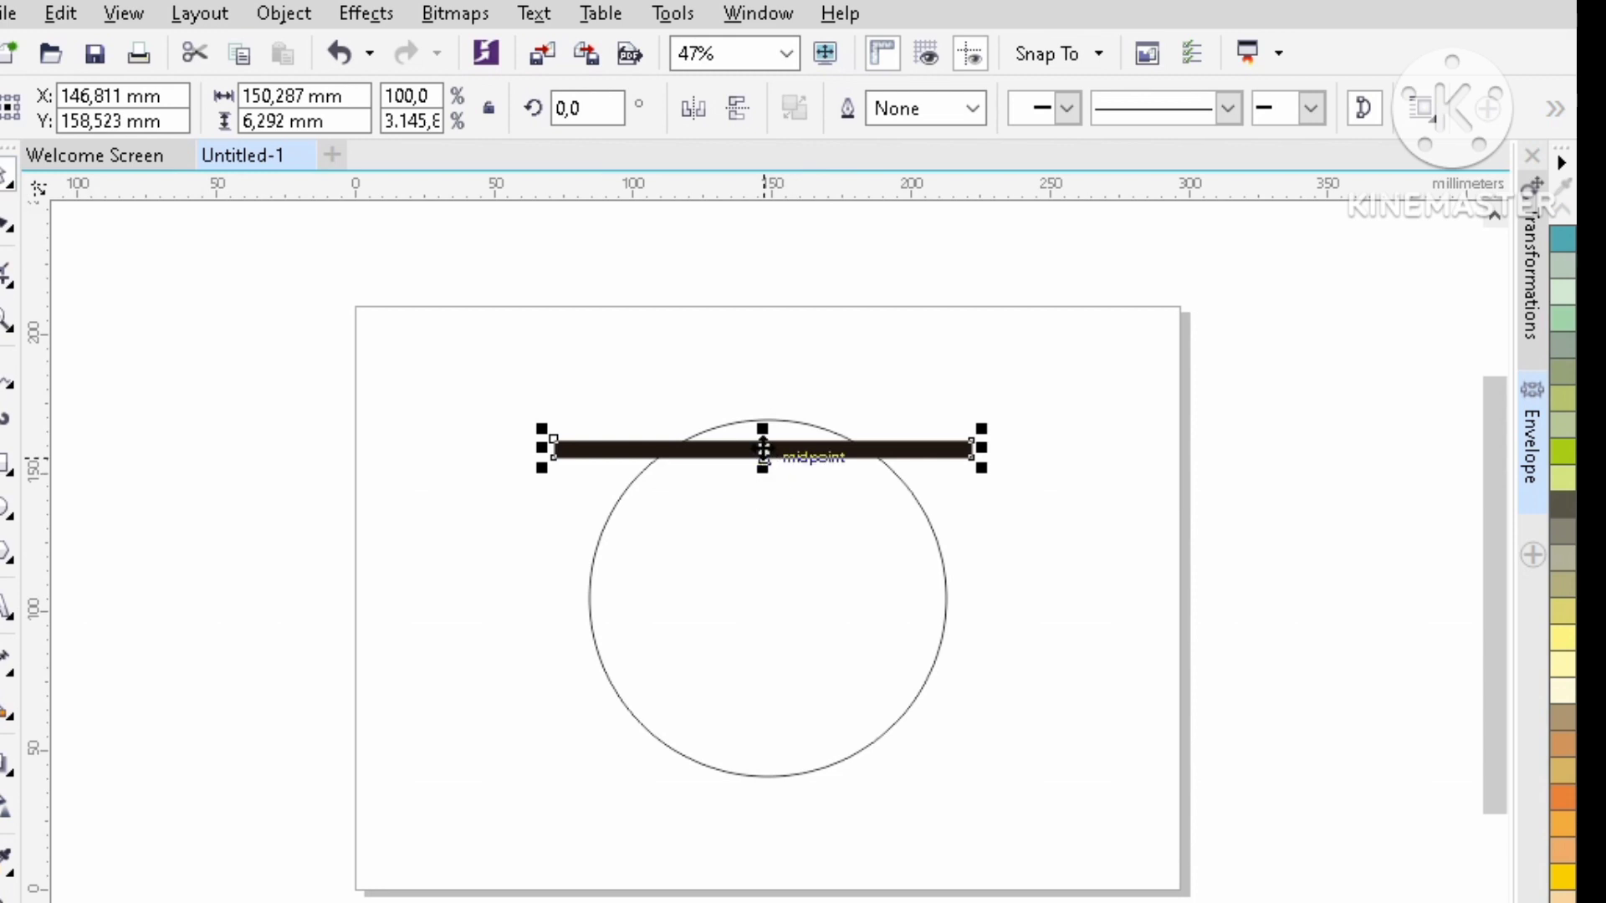
{"action": "left_click_drag", "start_coordinate": [763, 449], "coordinate": [761, 661]}
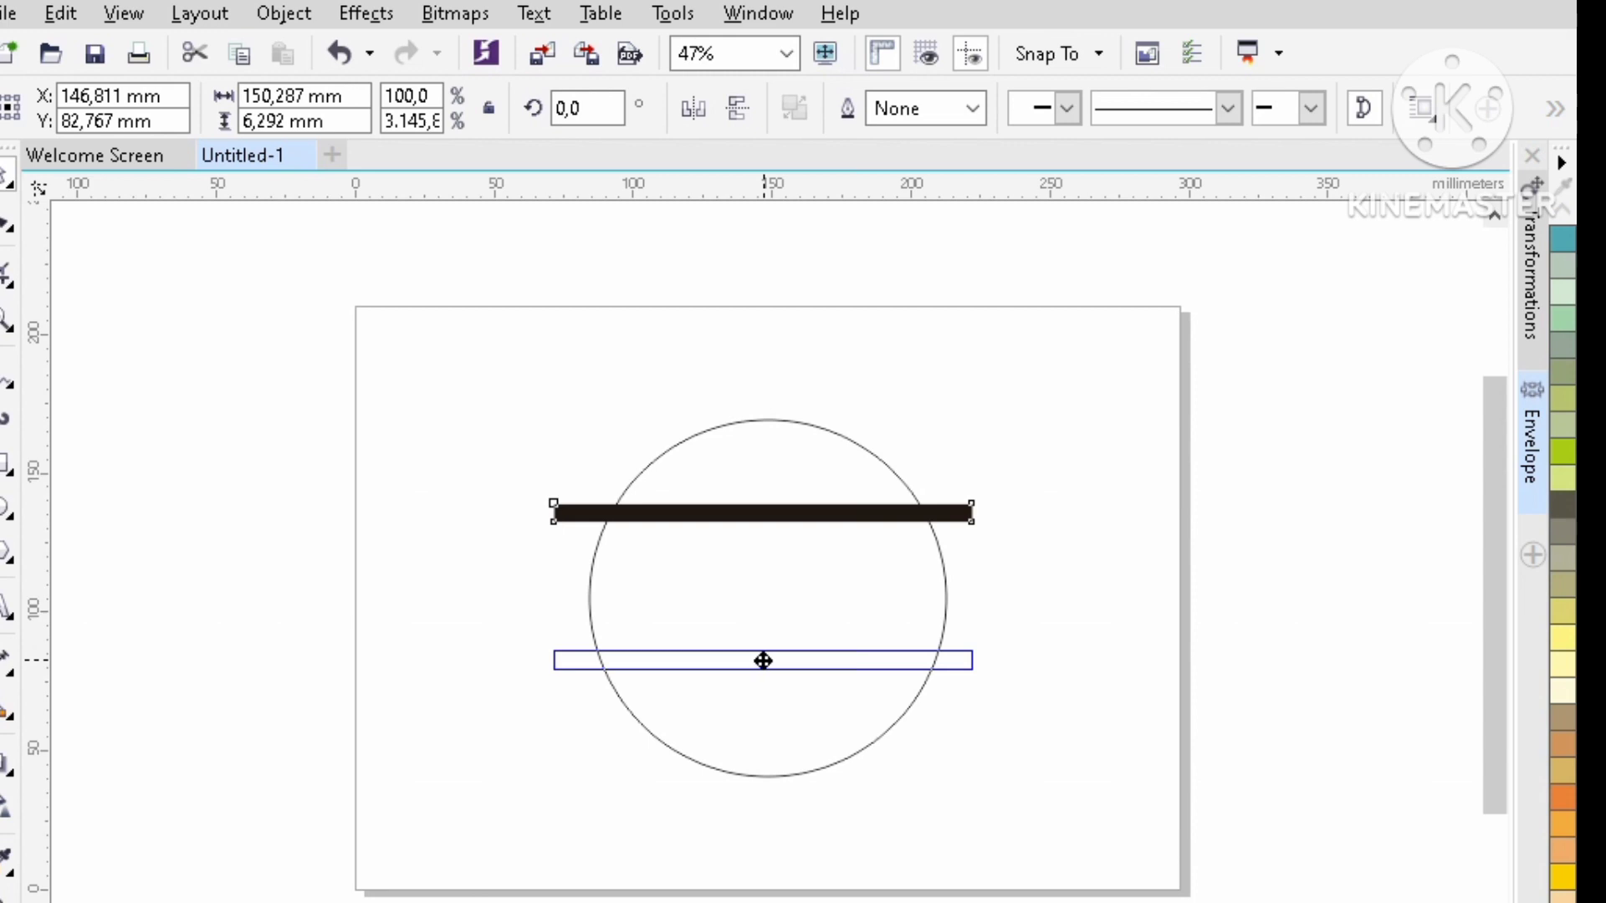
{"action": "right_click", "coordinate": [760, 654]}
{"action": "left_click_drag", "start_coordinate": [762, 661], "coordinate": [760, 655]}
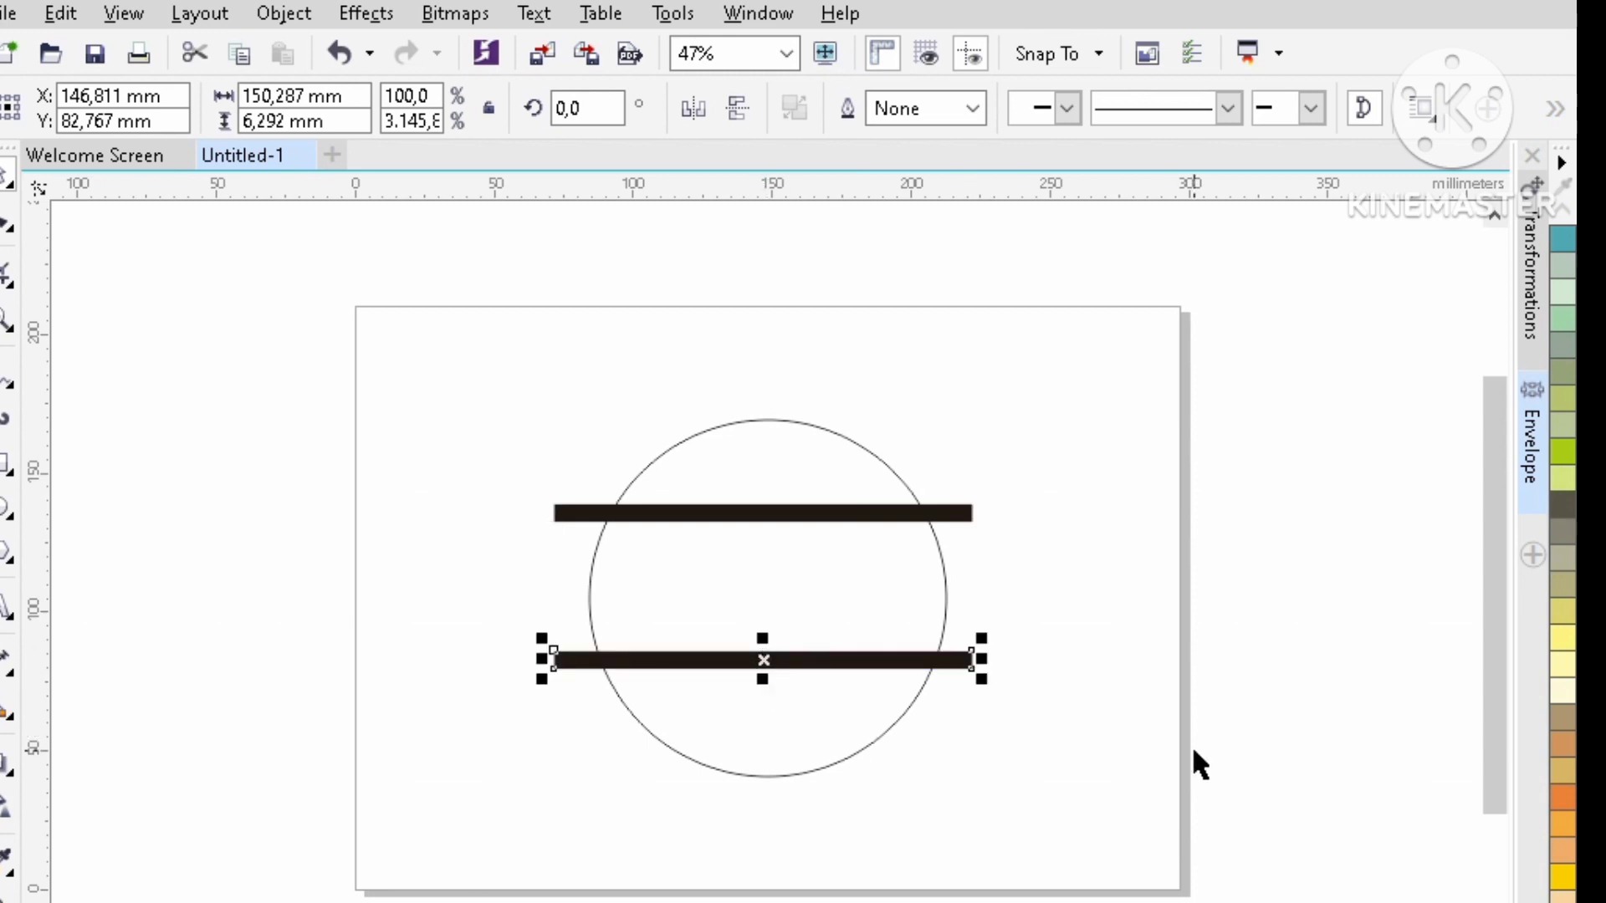
Weld the two horizontal bars into a single curve object.
{"action": "left_click", "coordinate": [1253, 749]}
{"action": "left_click", "coordinate": [972, 657]}
{"action": "left_click", "coordinate": [972, 513]}
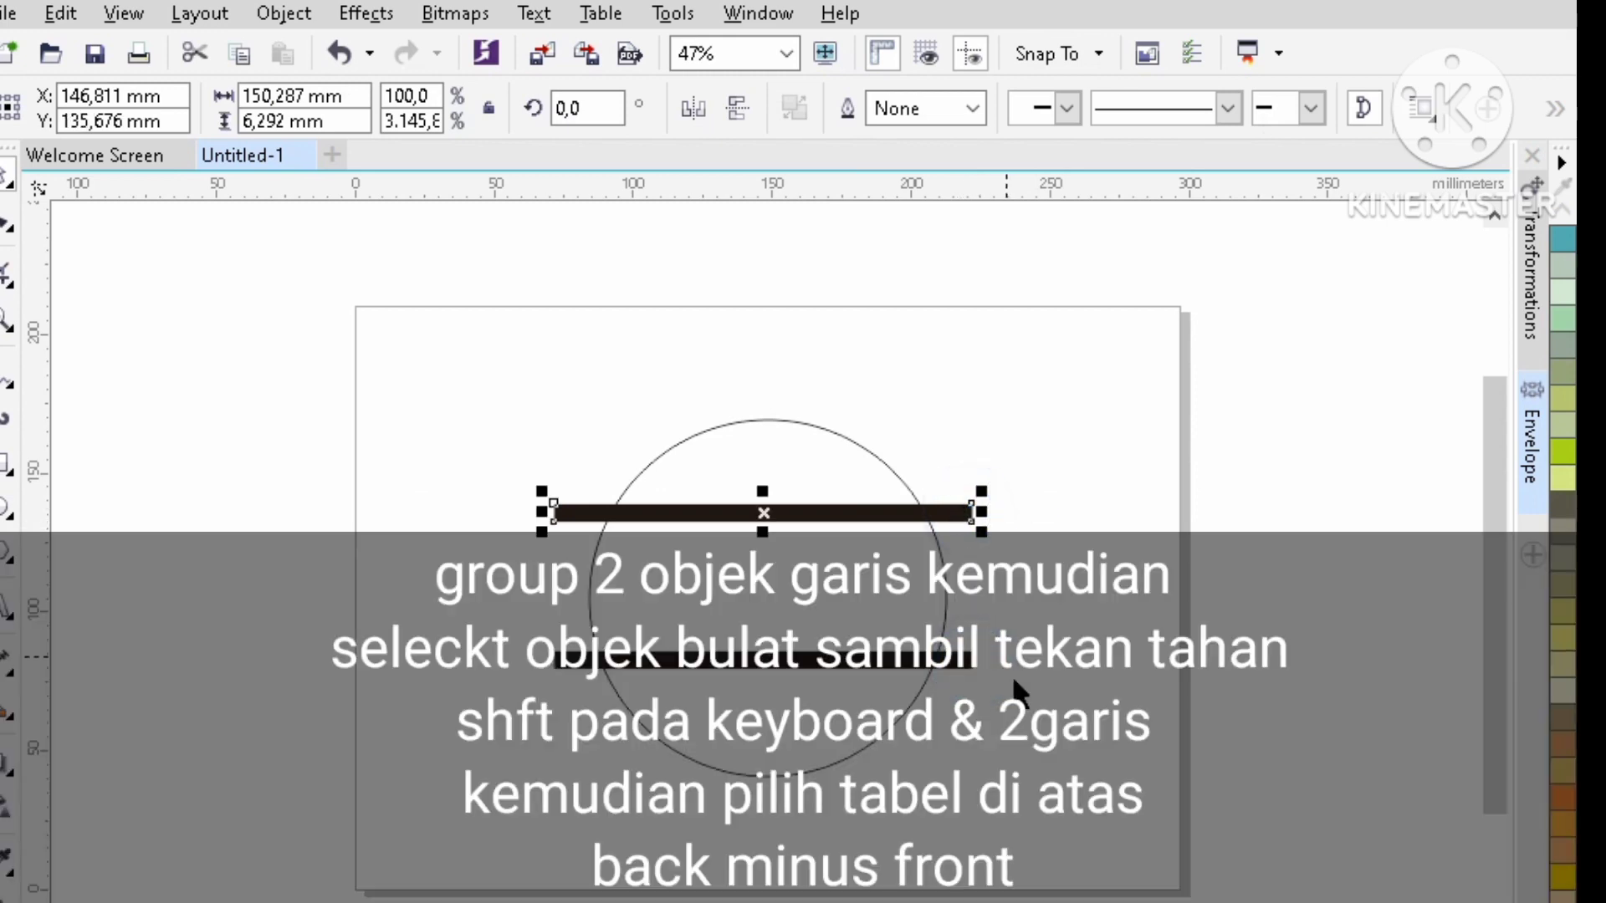
{"action": "left_click", "coordinate": [979, 661], "text": "shift"}
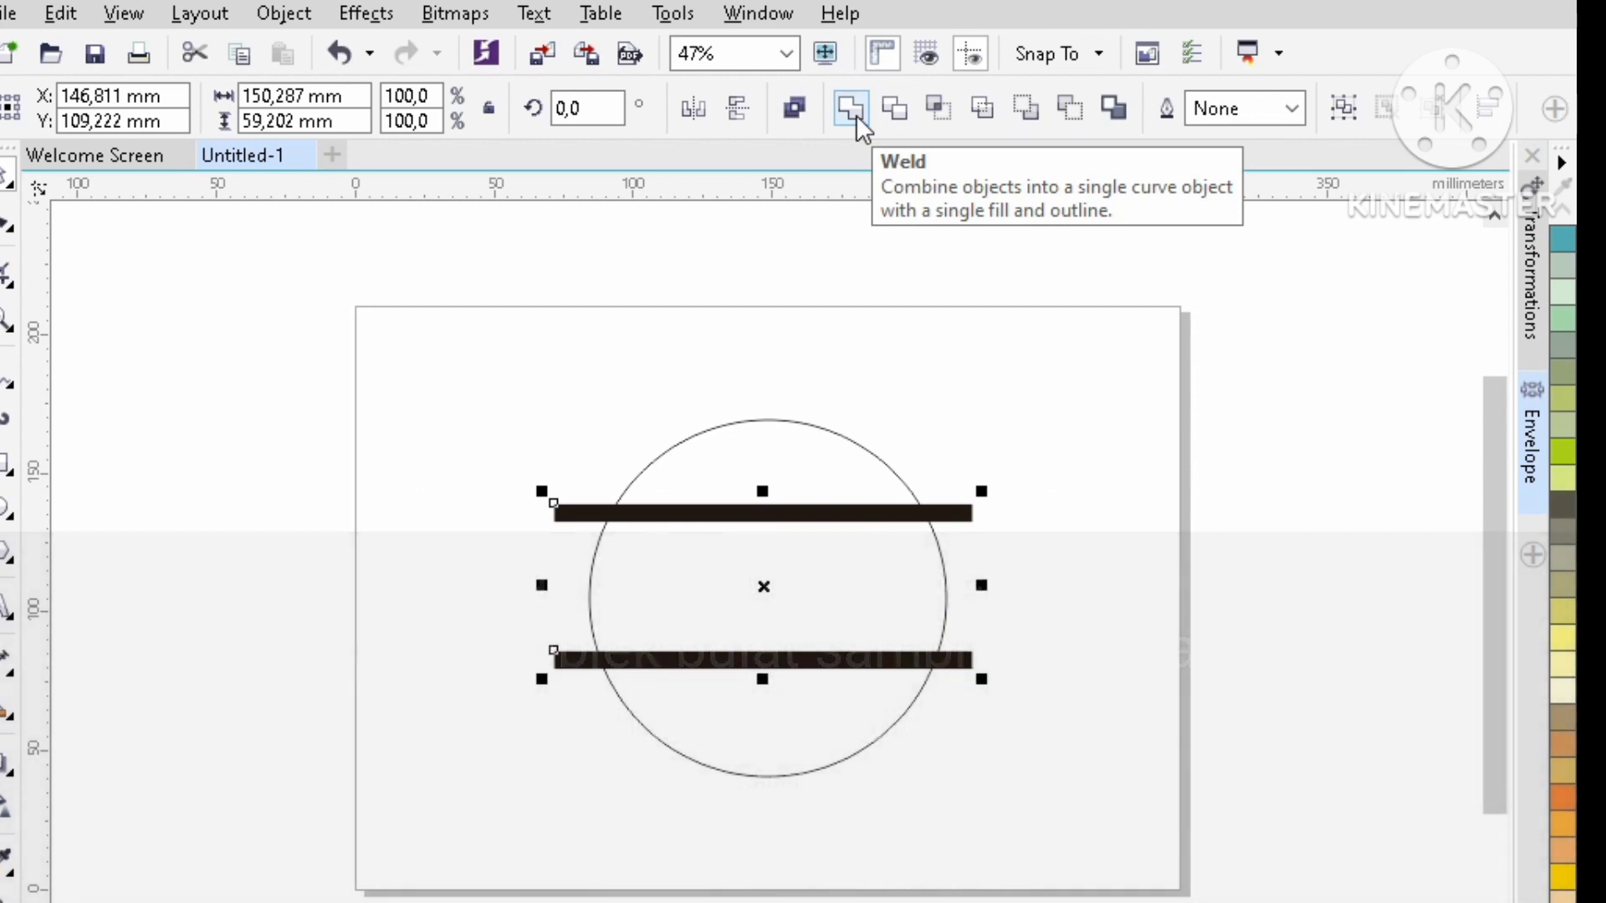
{"action": "left_click", "coordinate": [855, 113]}
{"action": "left_click", "coordinate": [1131, 452]}
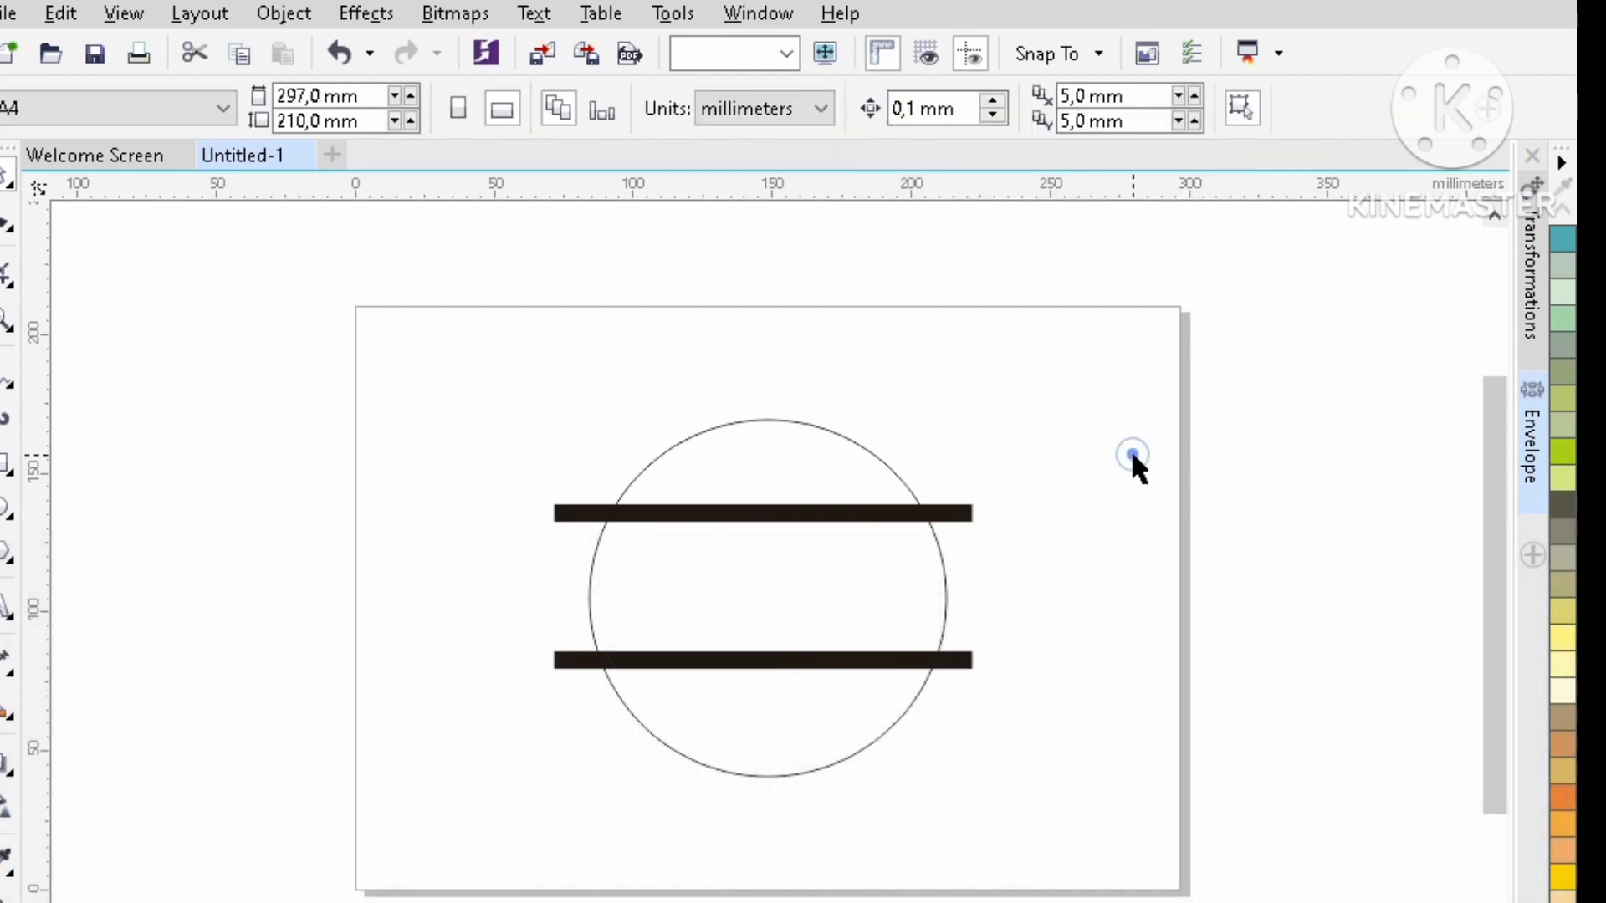
Cut the welded bars out of the circle with Back minus front.
{"action": "left_click", "coordinate": [895, 512]}
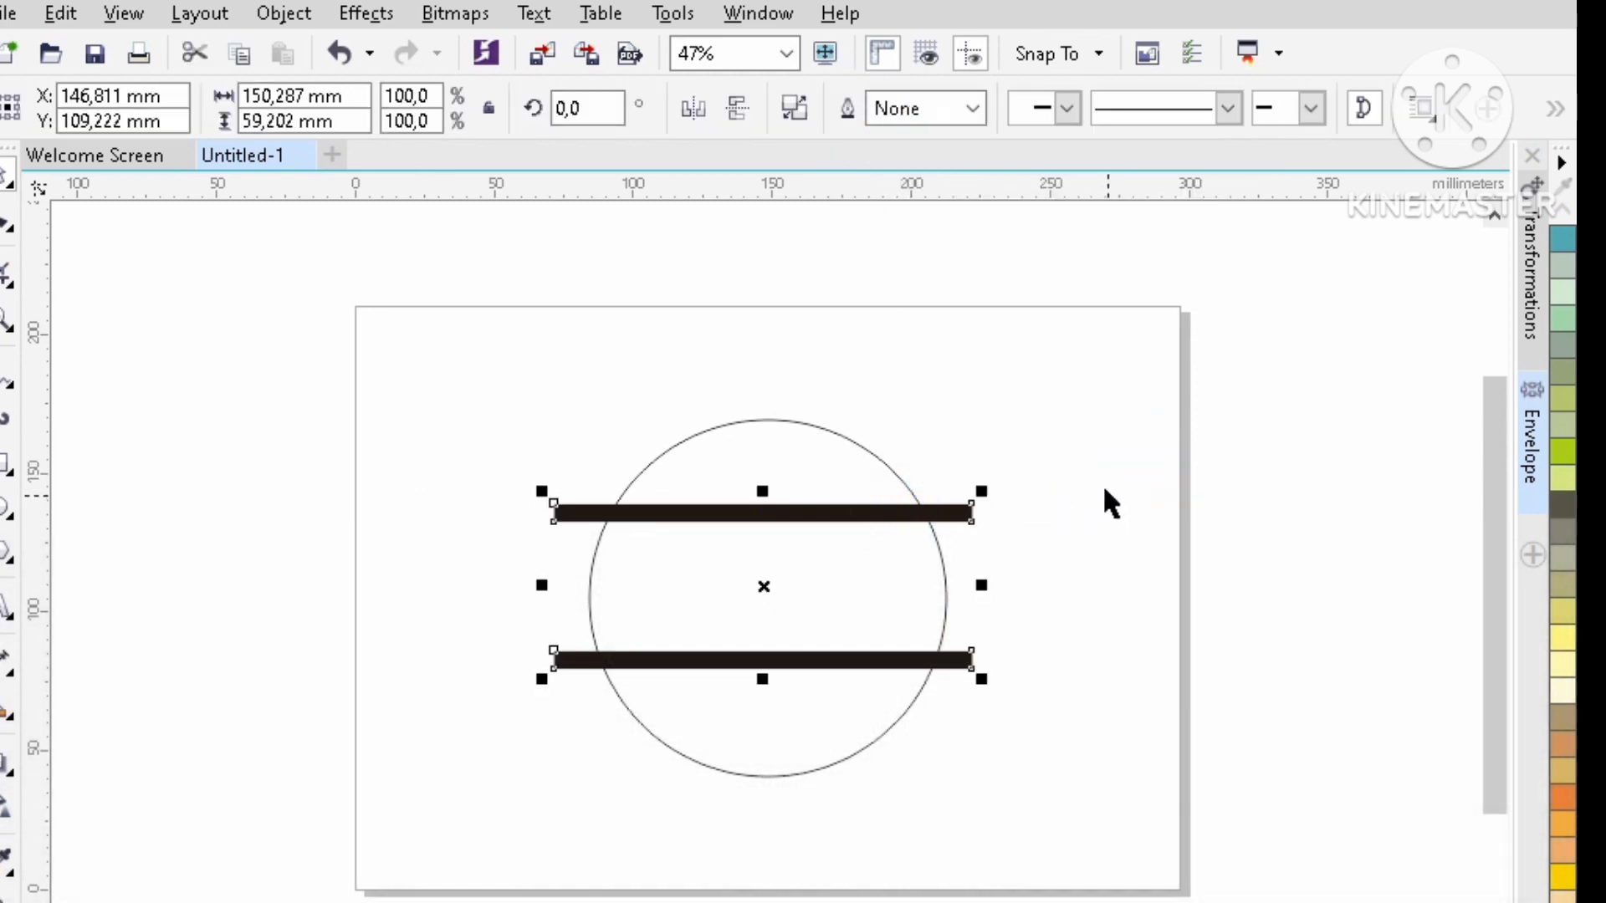
{"action": "left_click", "coordinate": [815, 452], "text": "shift"}
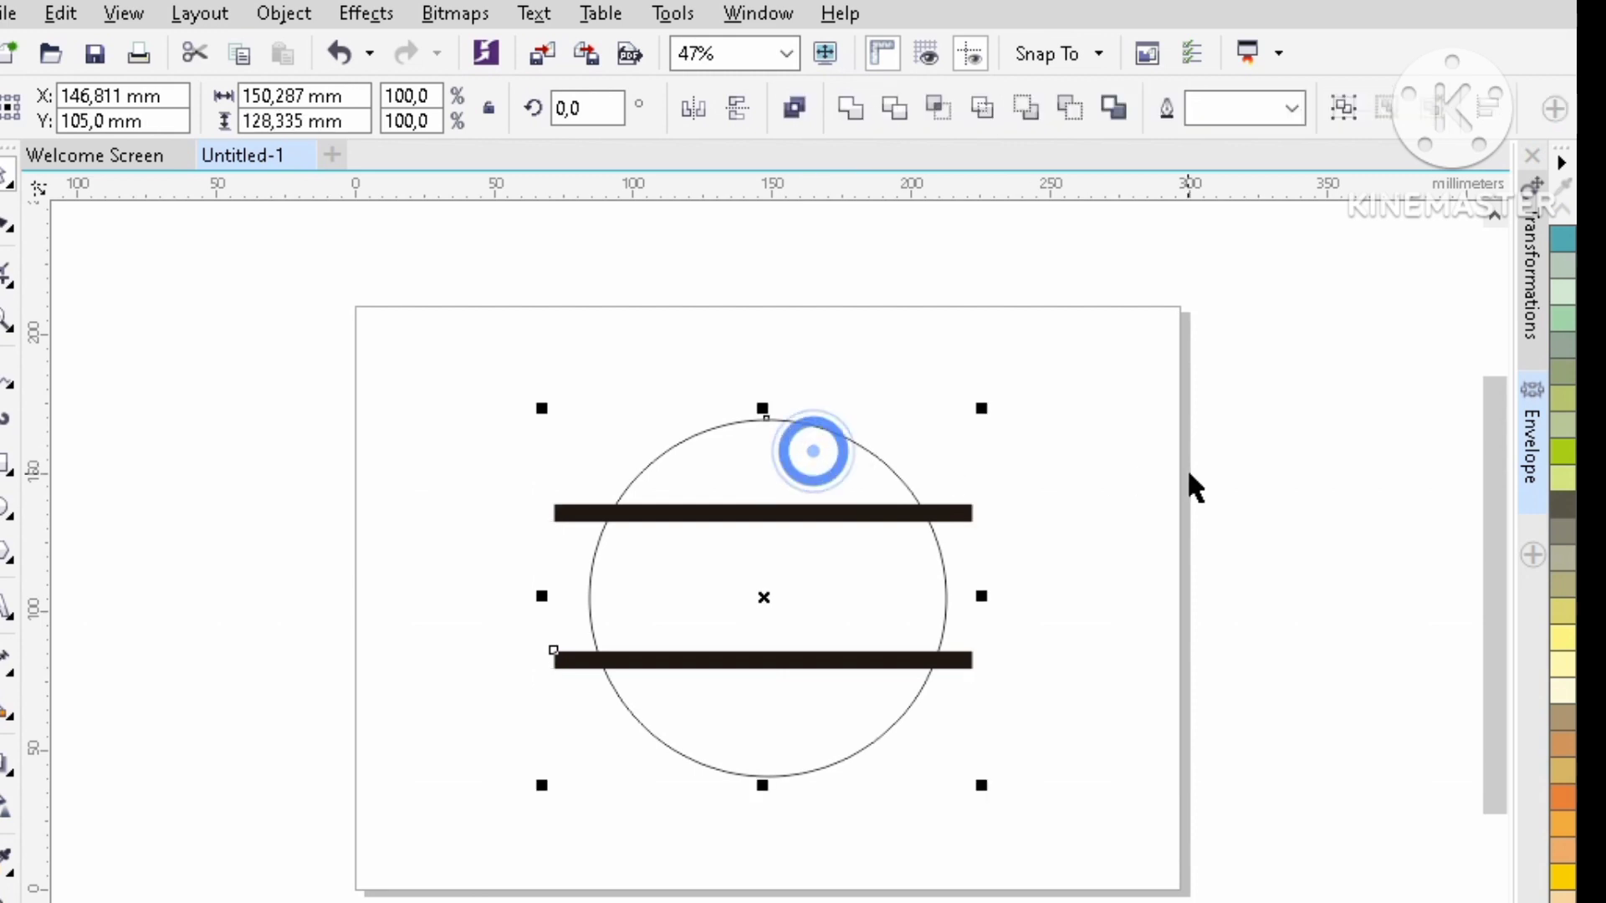
{"action": "left_click", "coordinate": [1067, 109]}
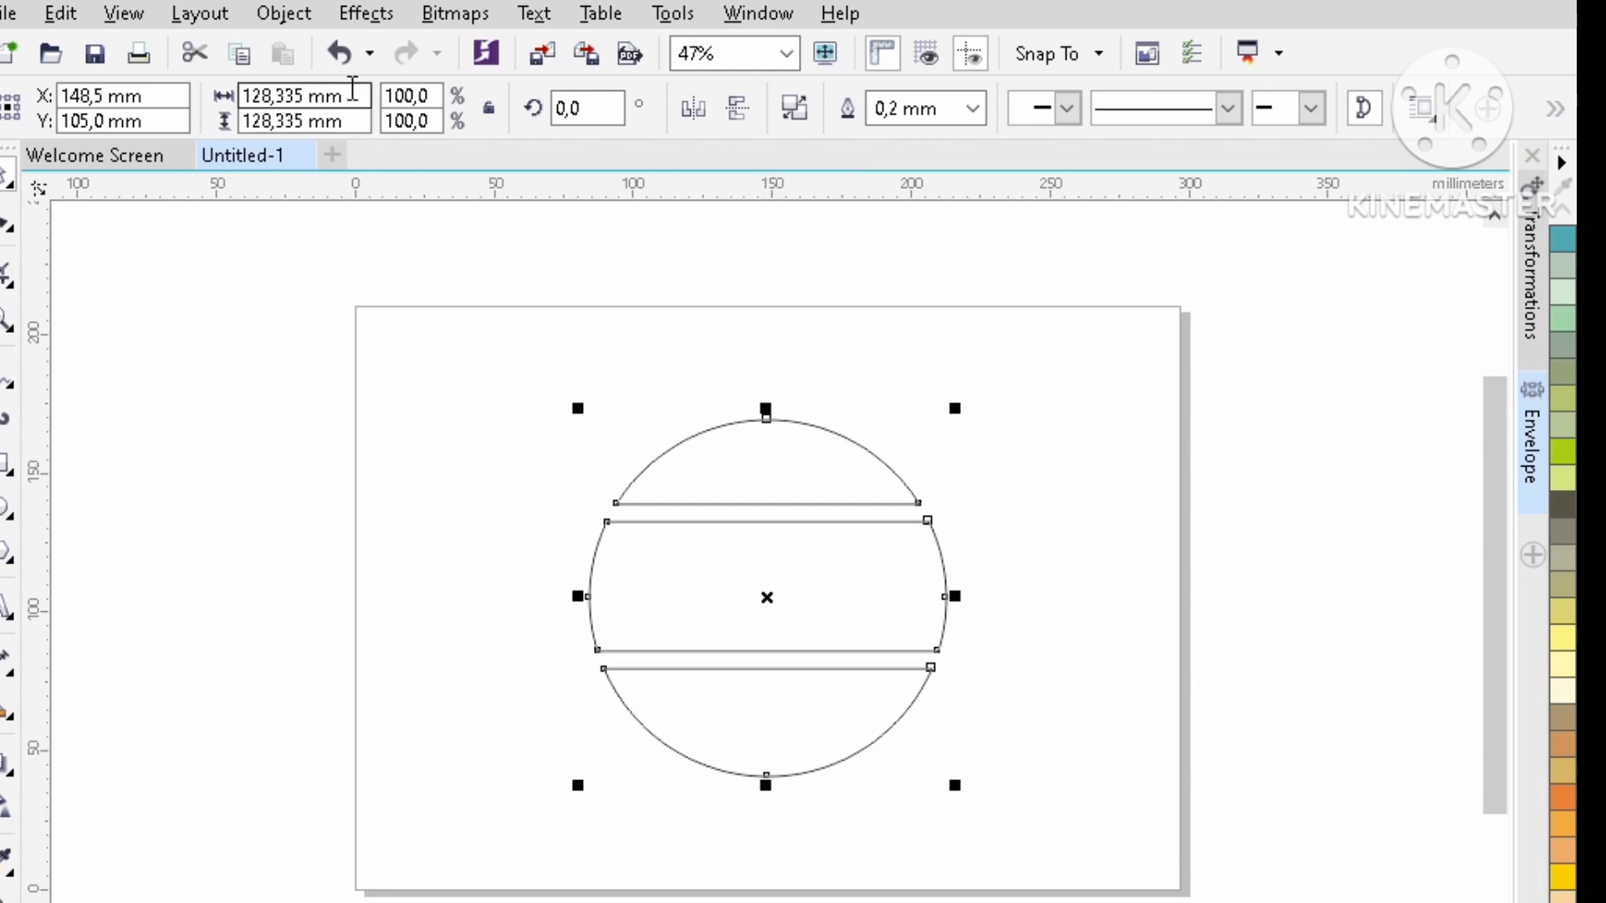
Break the cut circle apart into separate upper, middle and lower shapes.
{"action": "left_click", "coordinate": [297, 18]}
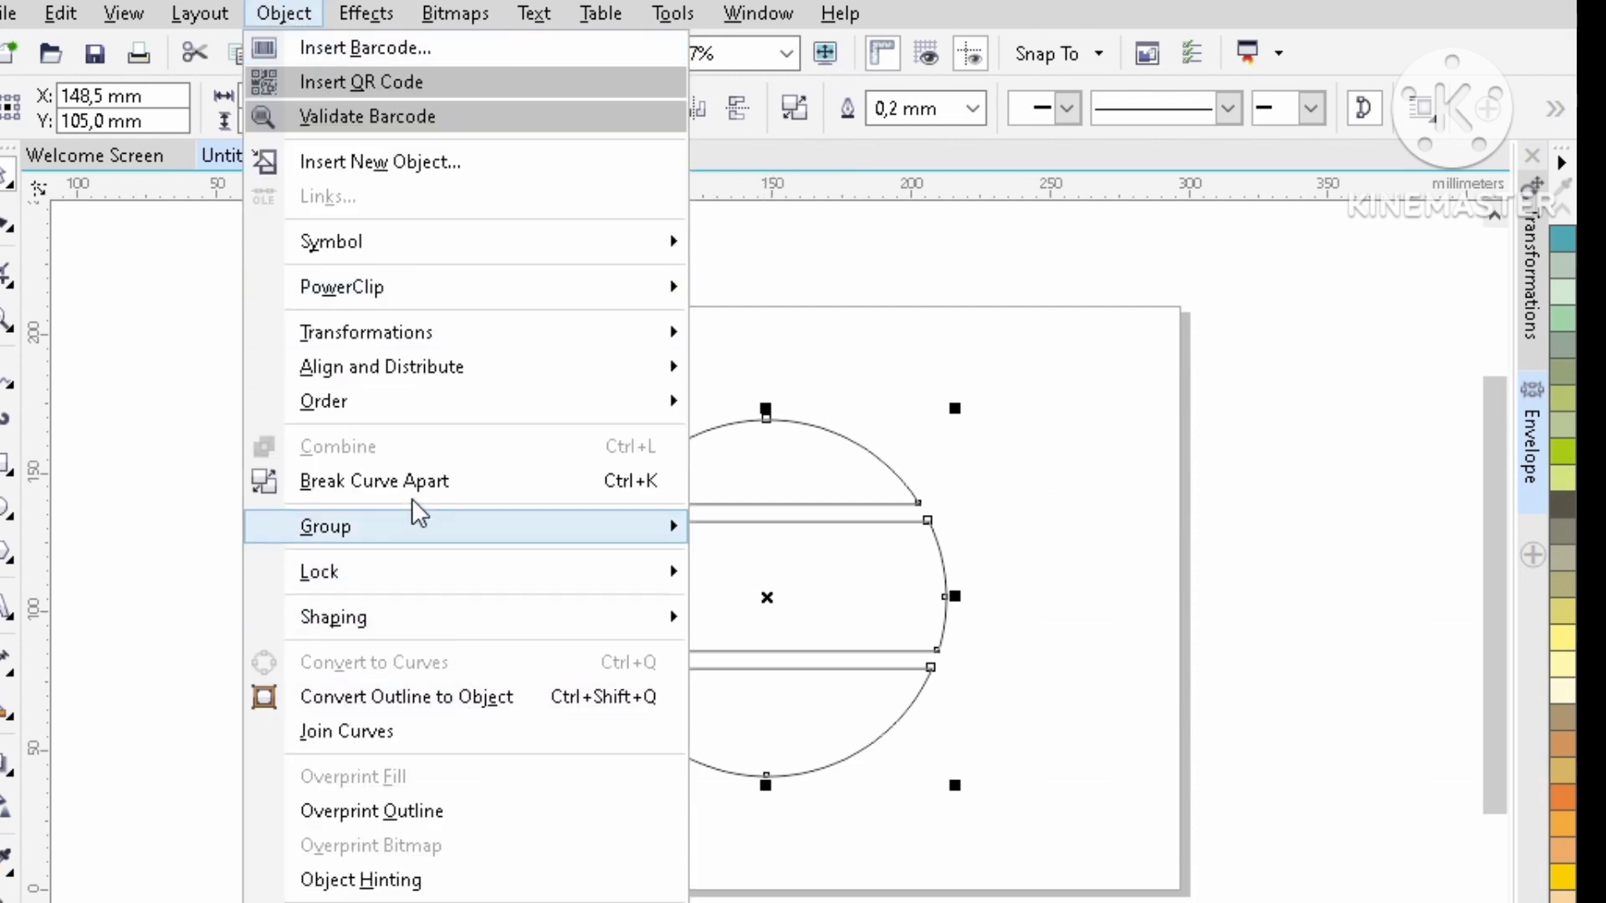
{"action": "left_click", "coordinate": [430, 483]}
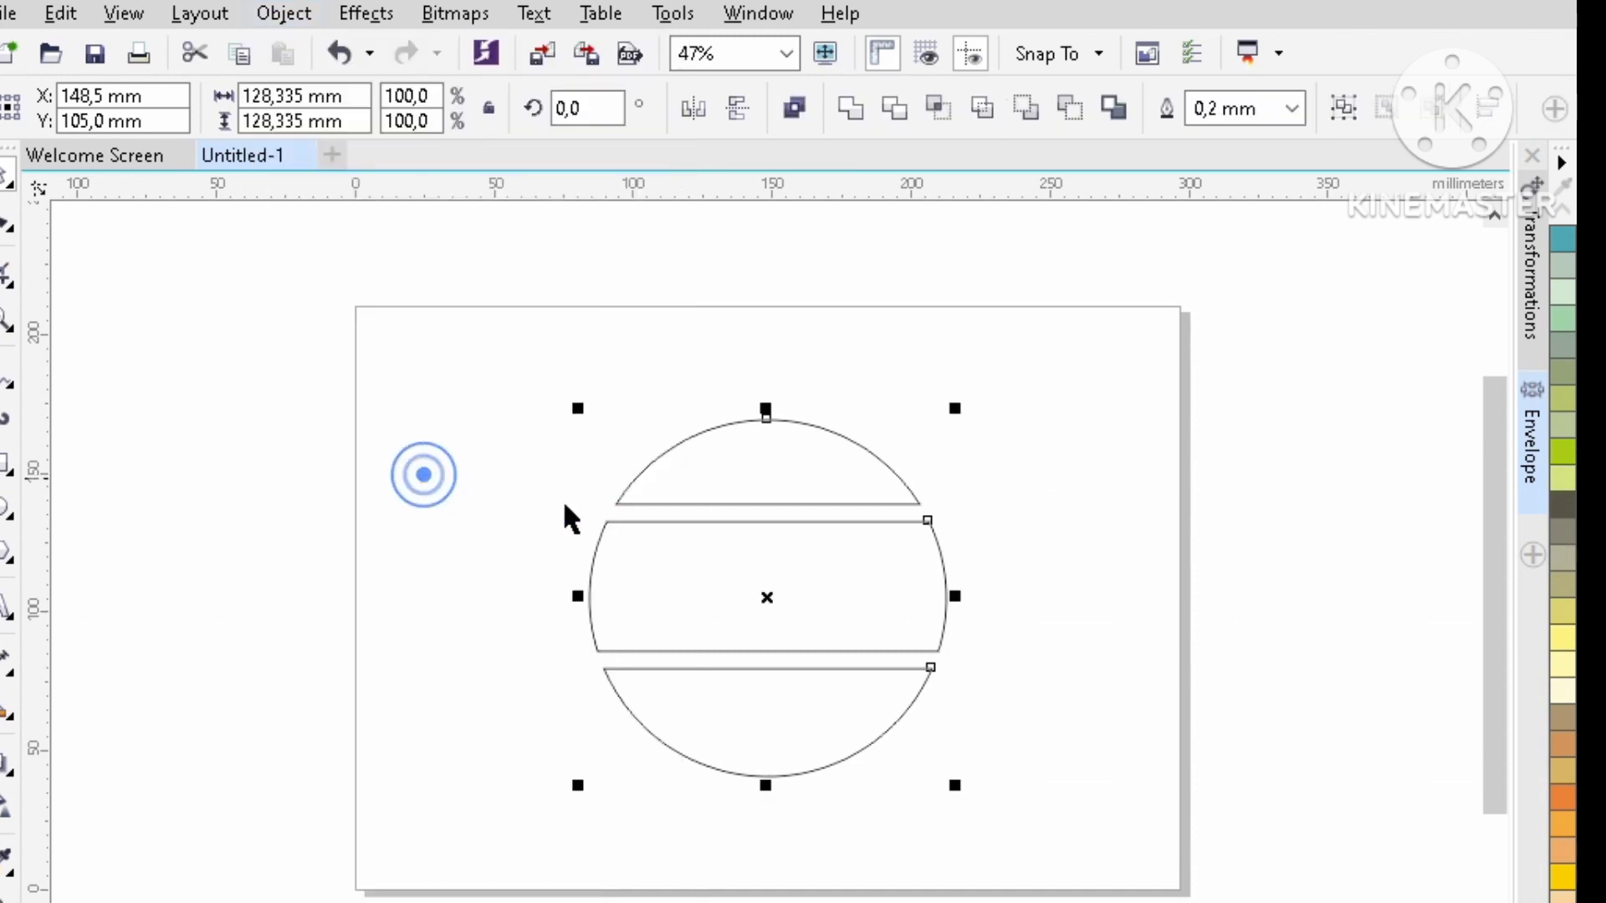
{"action": "left_click", "coordinate": [1330, 470]}
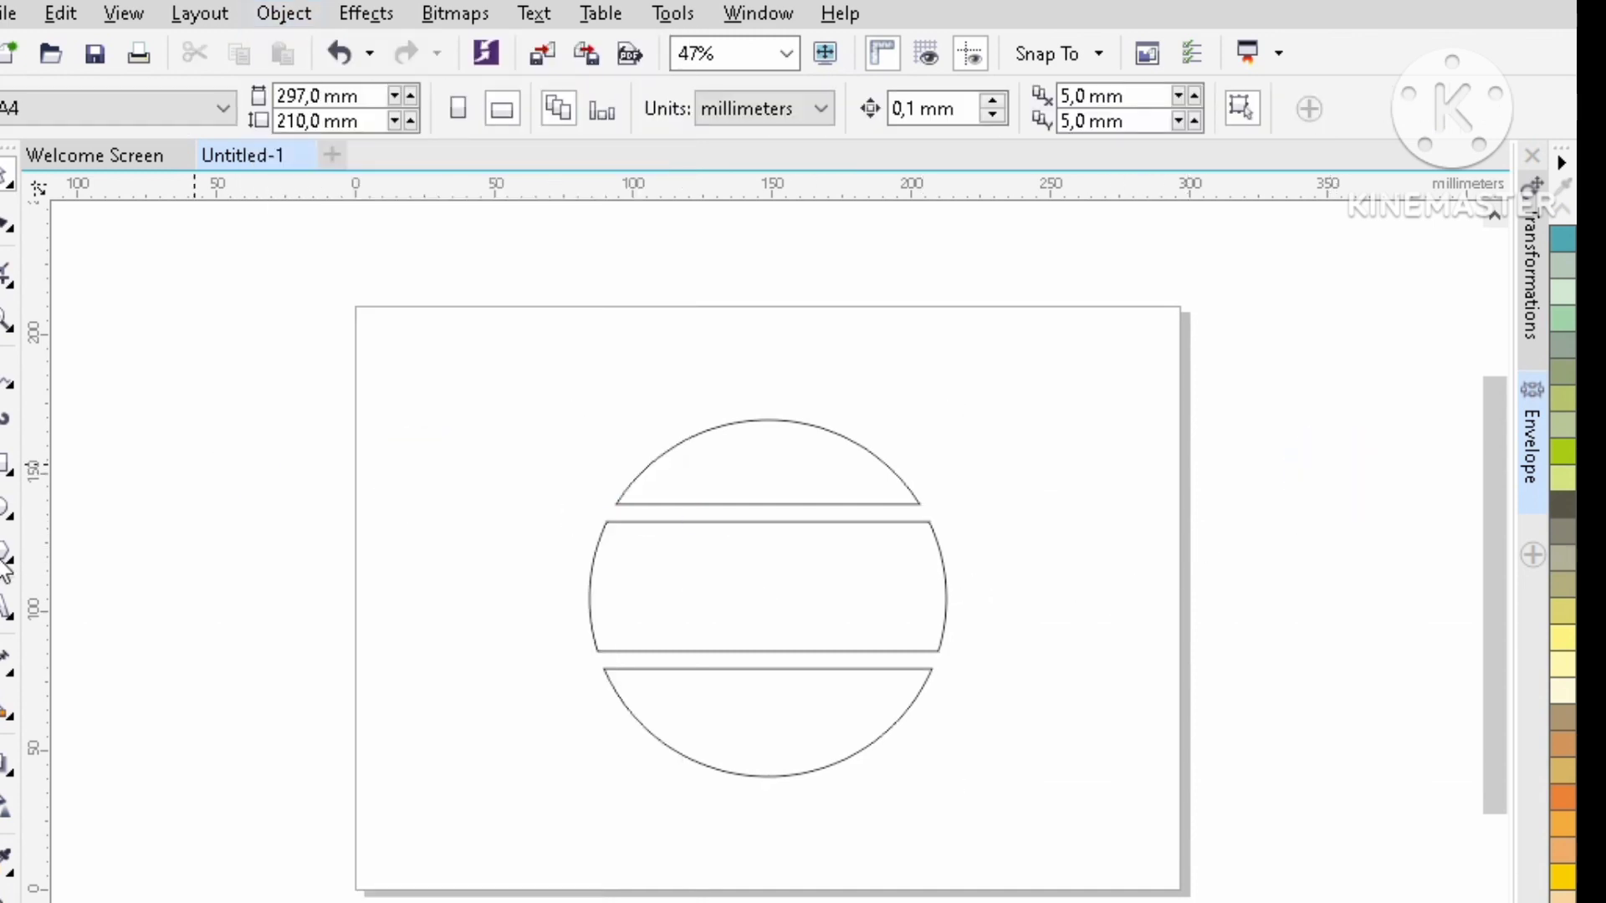
{"action": "left_click", "coordinate": [787, 474]}
{"action": "left_click", "coordinate": [470, 528]}
Add artistic text reading "look", "at me" and "now" on three lines beside the upper part of the circle.
{"action": "left_click", "coordinate": [12, 609]}
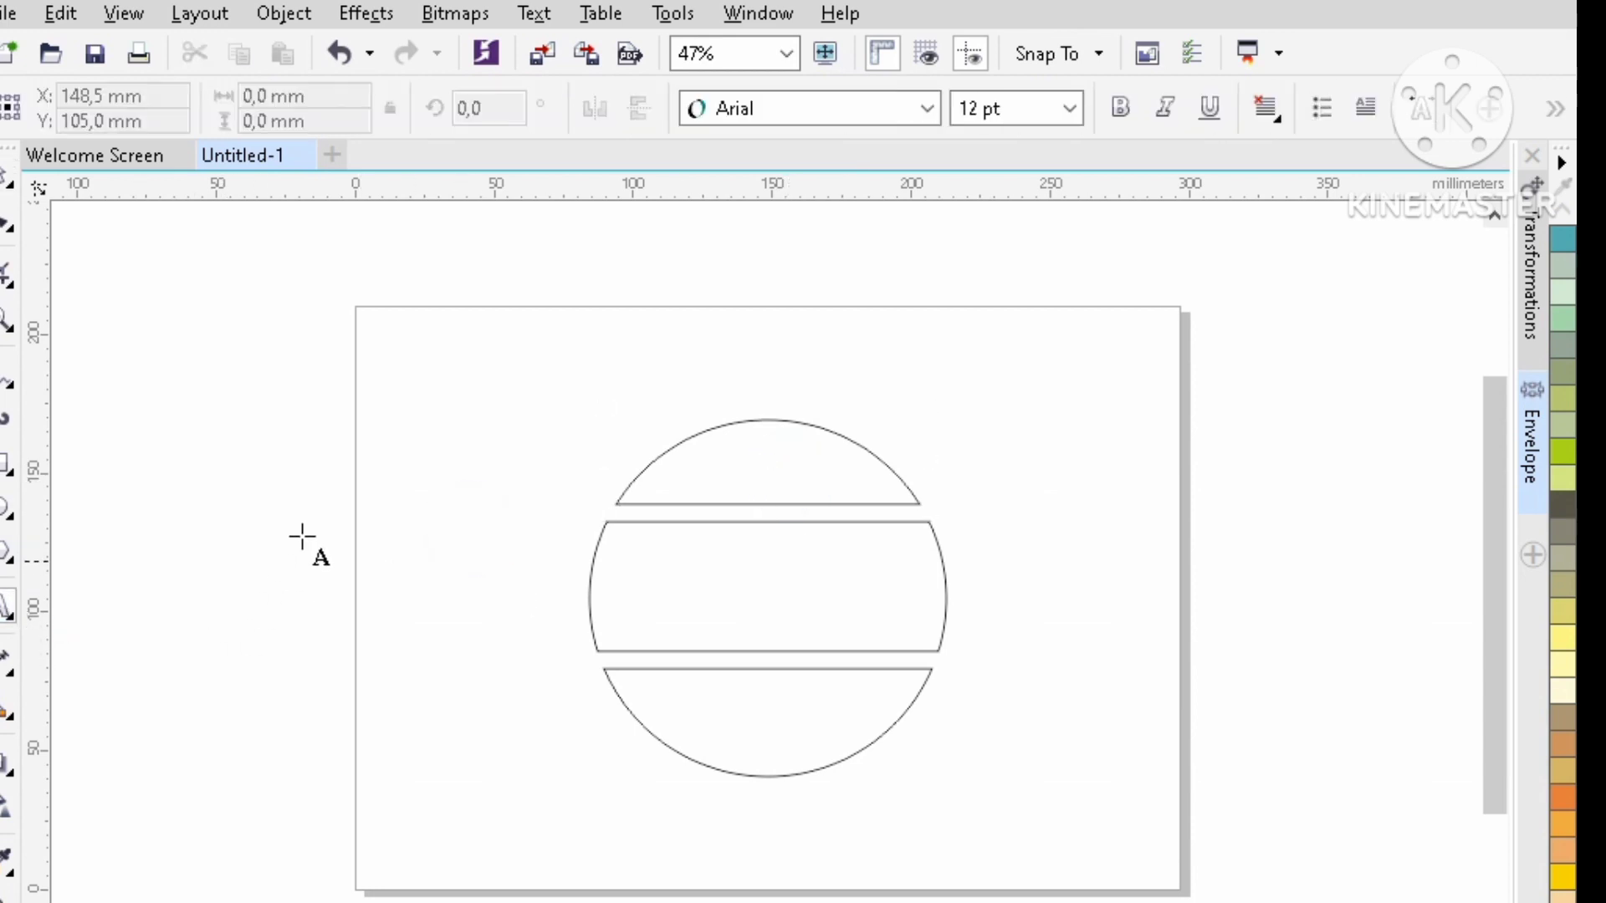
{"action": "left_click", "coordinate": [361, 419]}
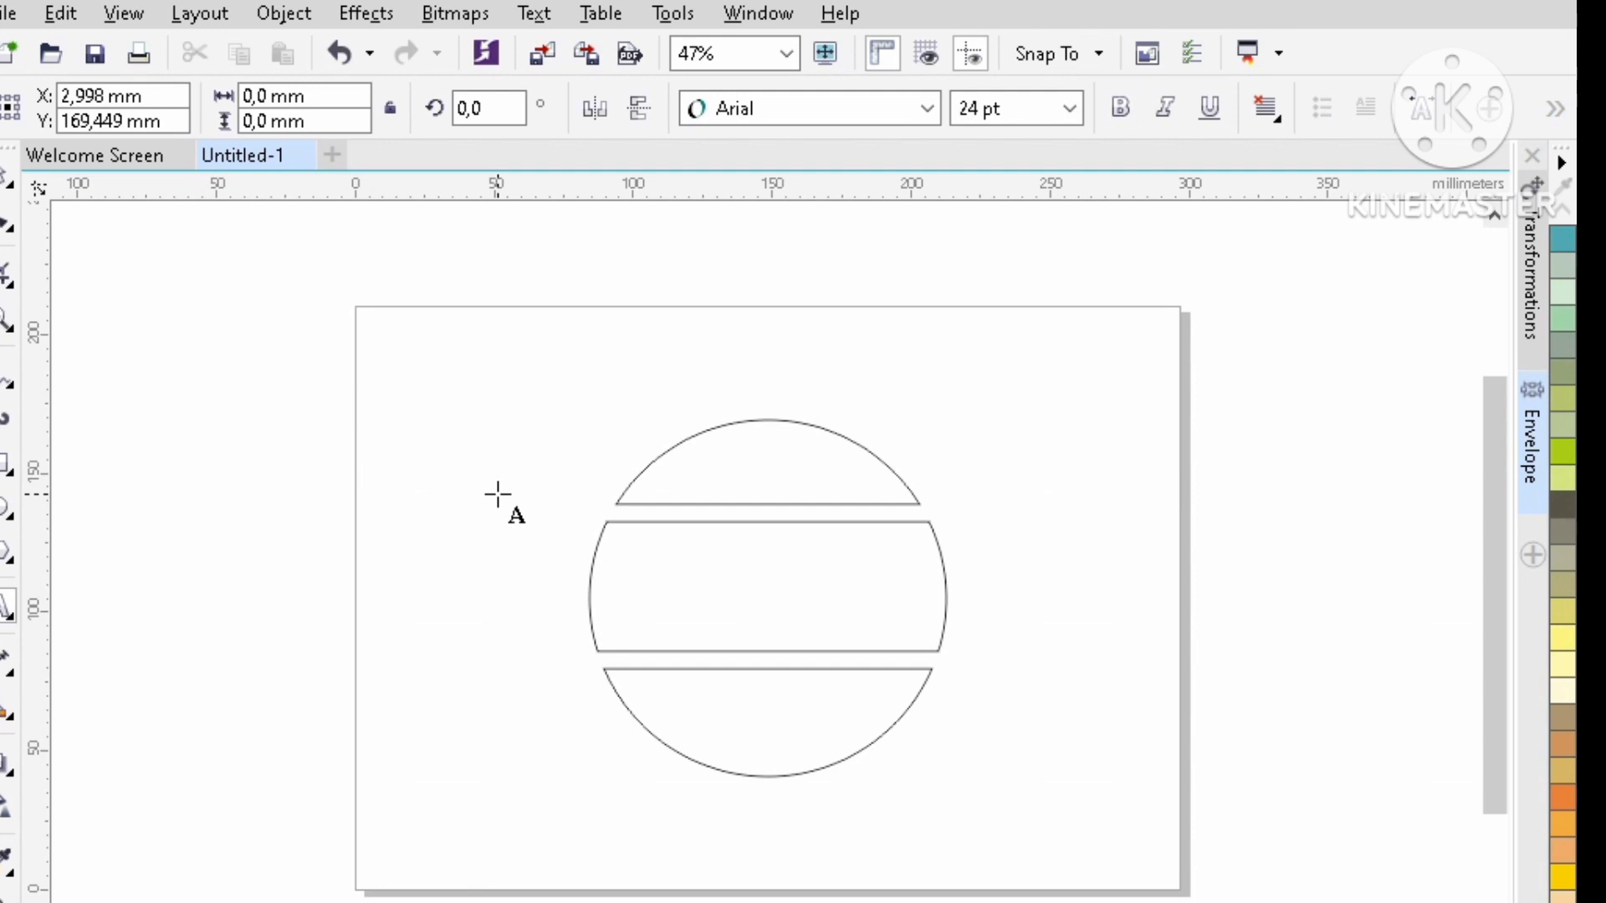
{"action": "type", "text": "lo"}
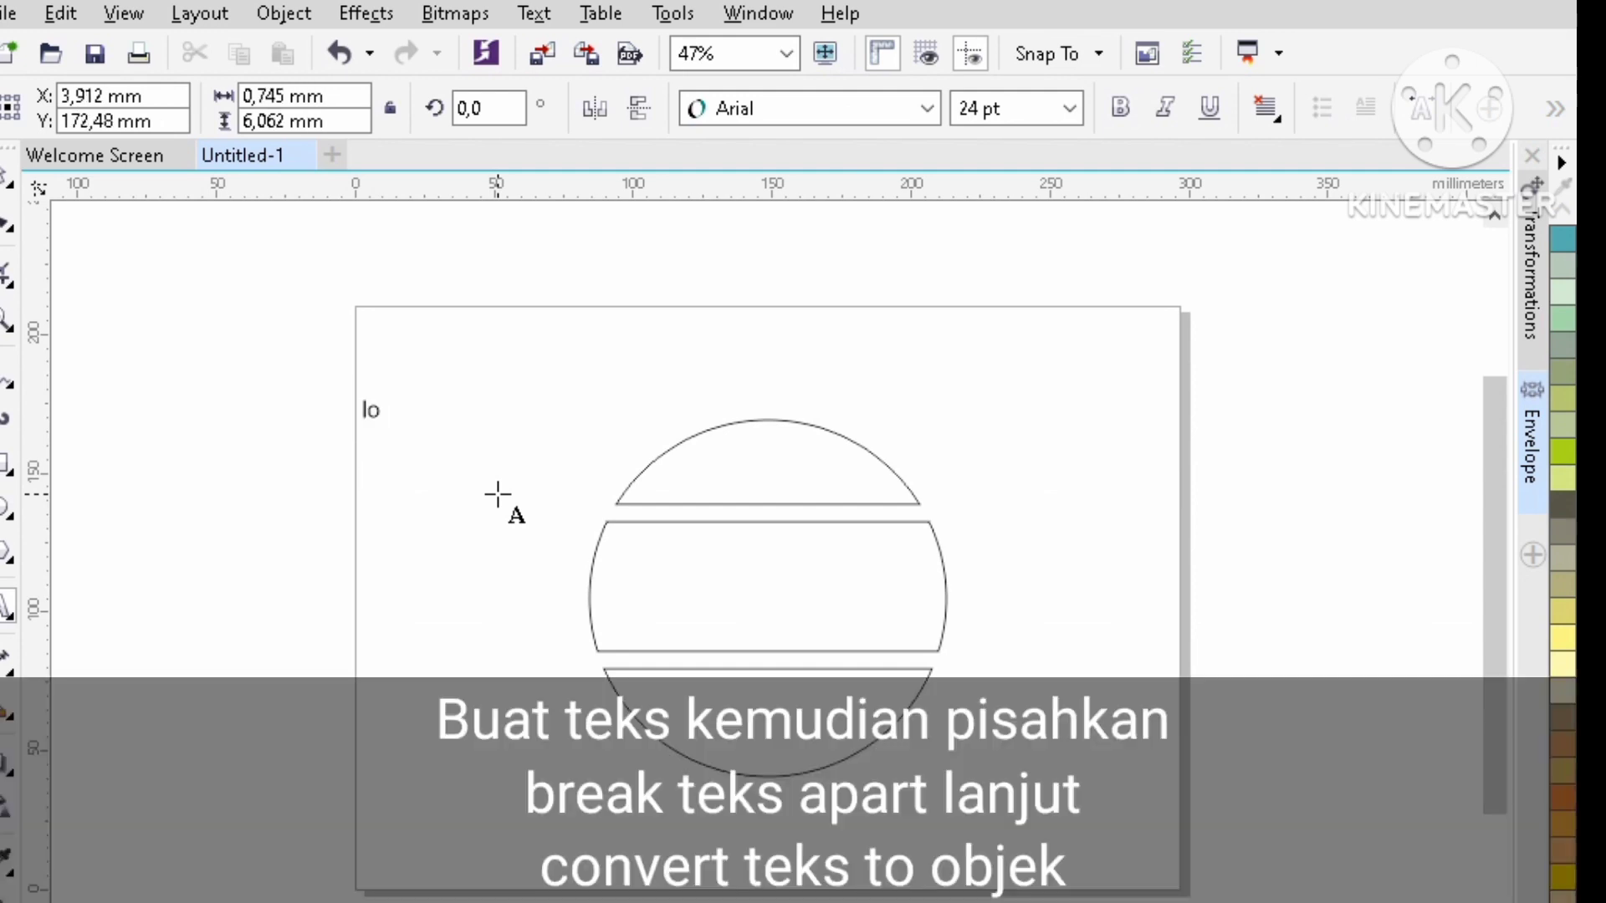
{"action": "type", "text": "ok"}
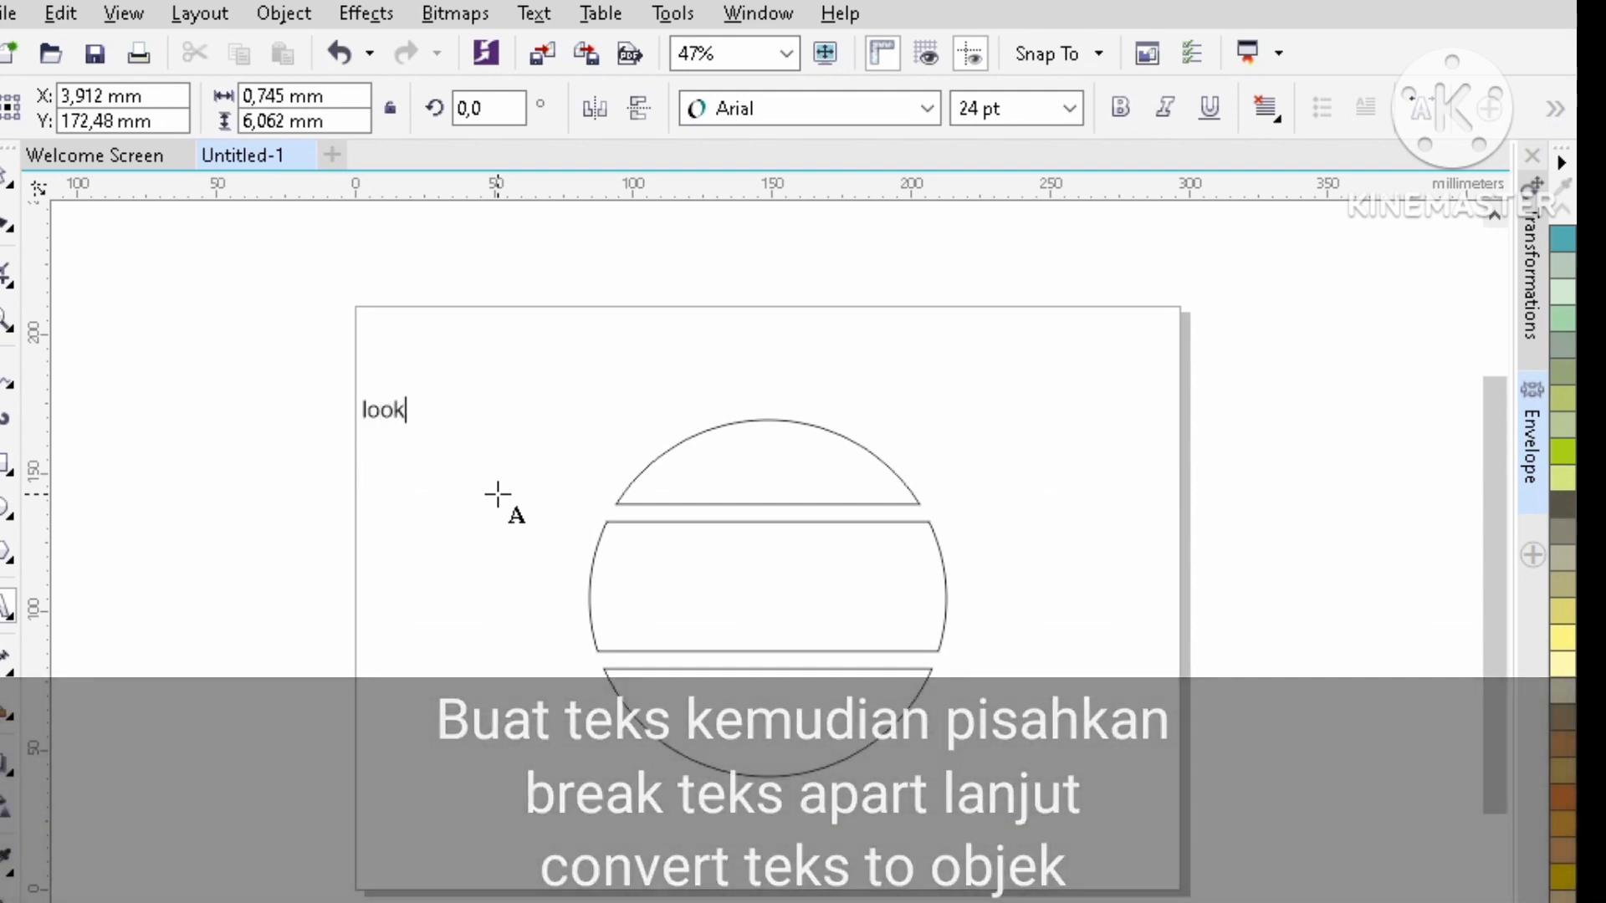
{"action": "key", "text": "Return"}
{"action": "type", "text": "at me"}
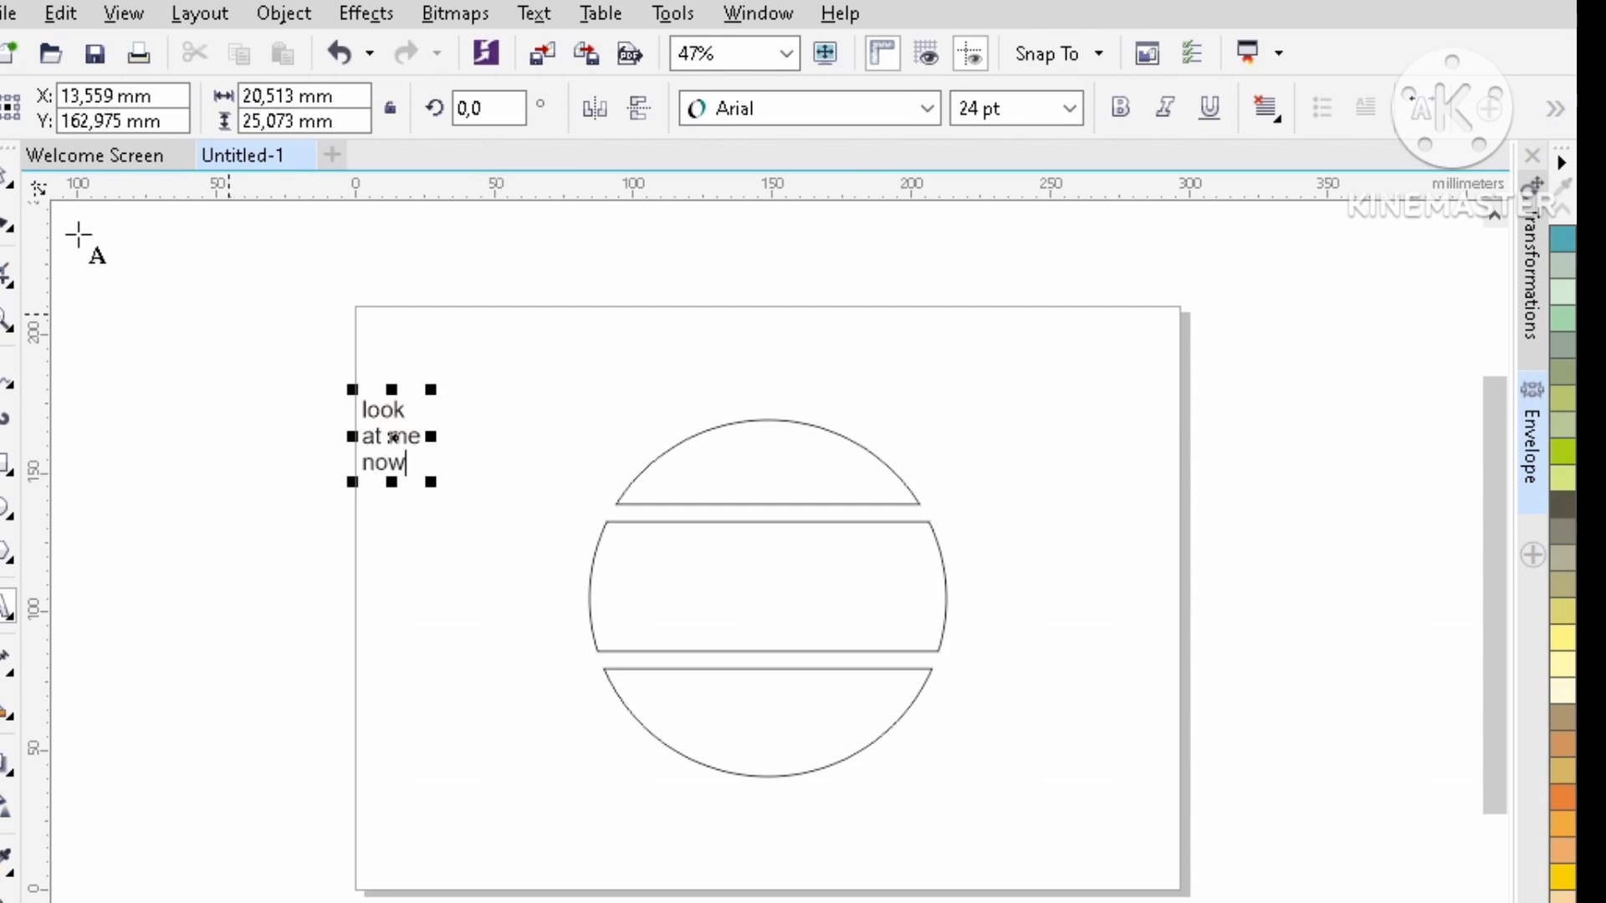
Enlarge the three-line text to about 70 pt and set its font to Impact.
{"action": "left_click", "coordinate": [7, 179]}
{"action": "left_click_drag", "start_coordinate": [431, 483], "coordinate": [541, 760]}
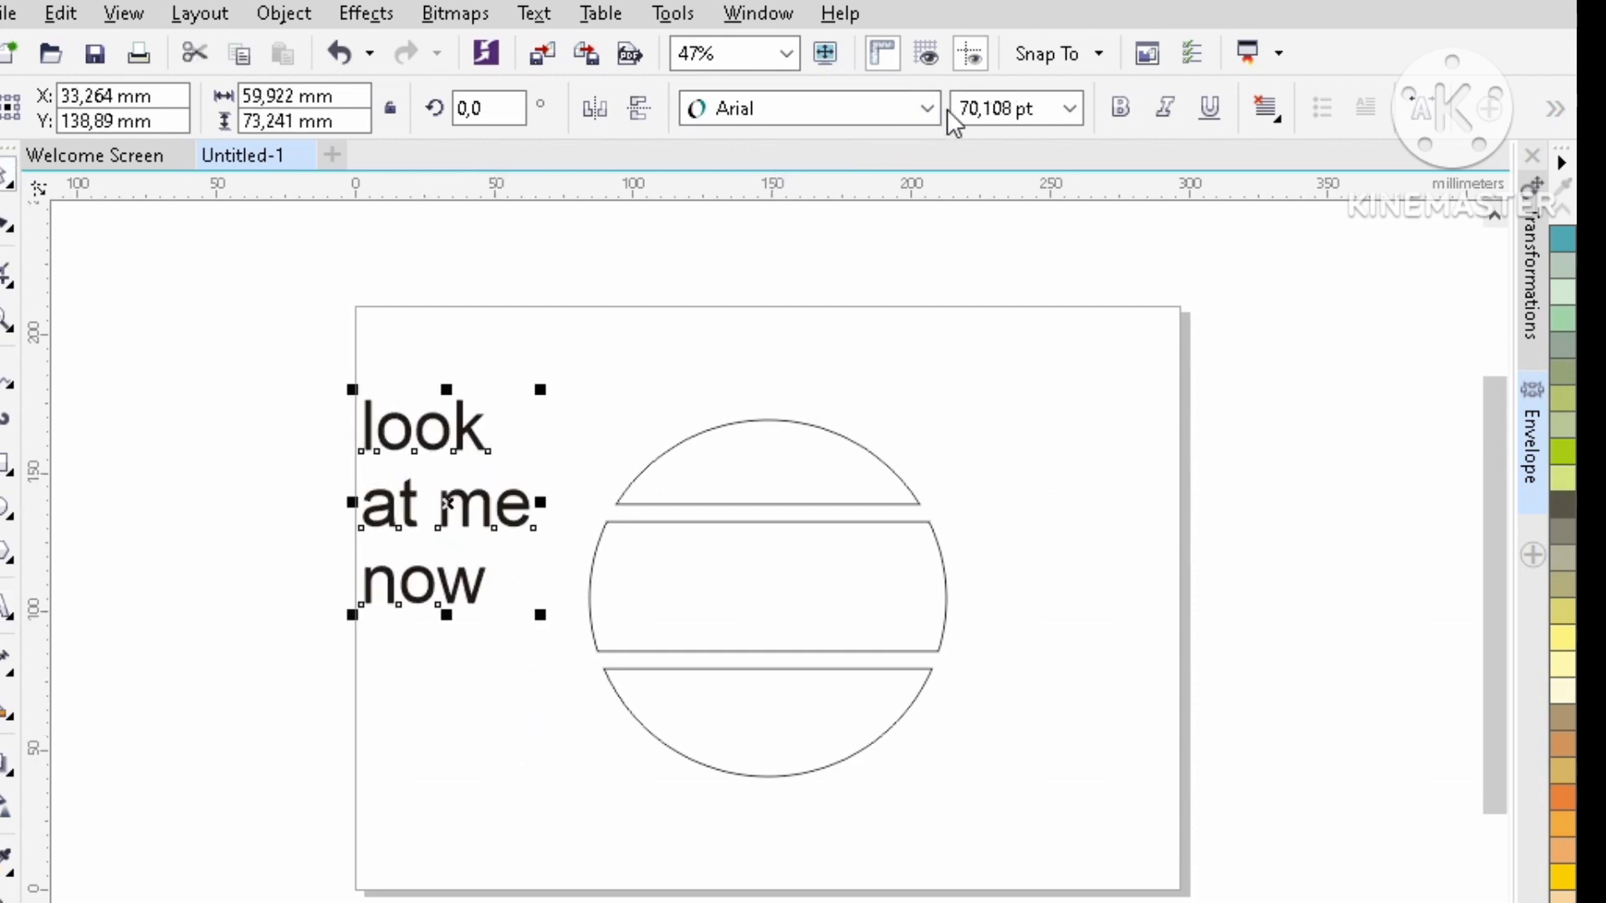
{"action": "left_click", "coordinate": [925, 108]}
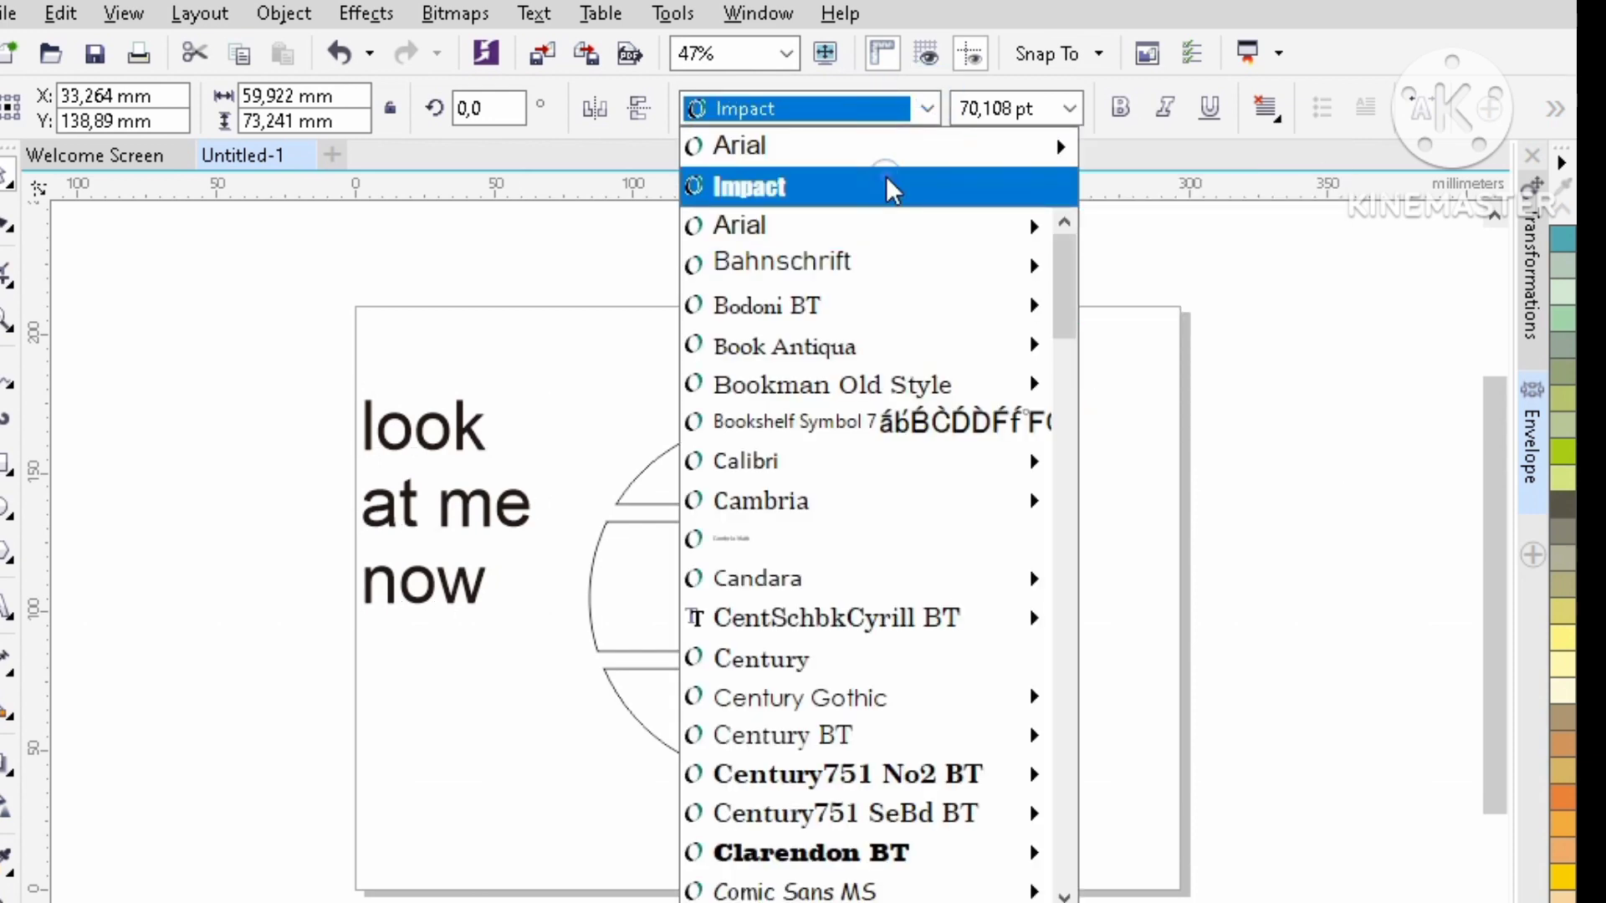
{"action": "left_click", "coordinate": [892, 188]}
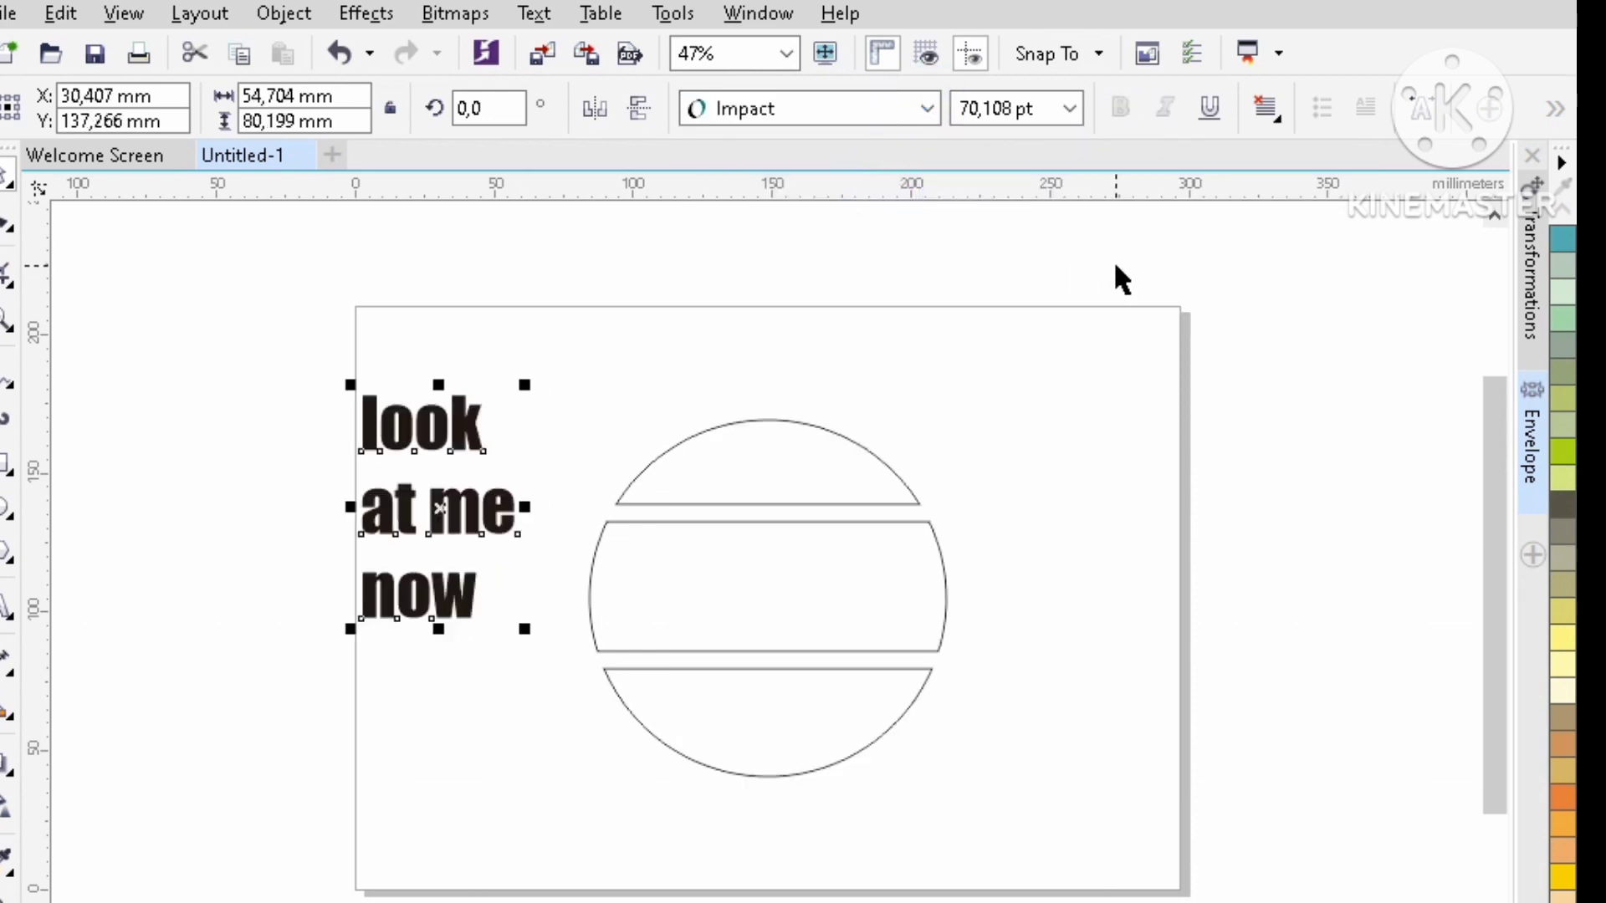
Break the artistic text apart into a separate text object for each line.
{"action": "left_click", "coordinate": [1121, 279]}
{"action": "left_click_drag", "start_coordinate": [319, 338], "coordinate": [529, 745]}
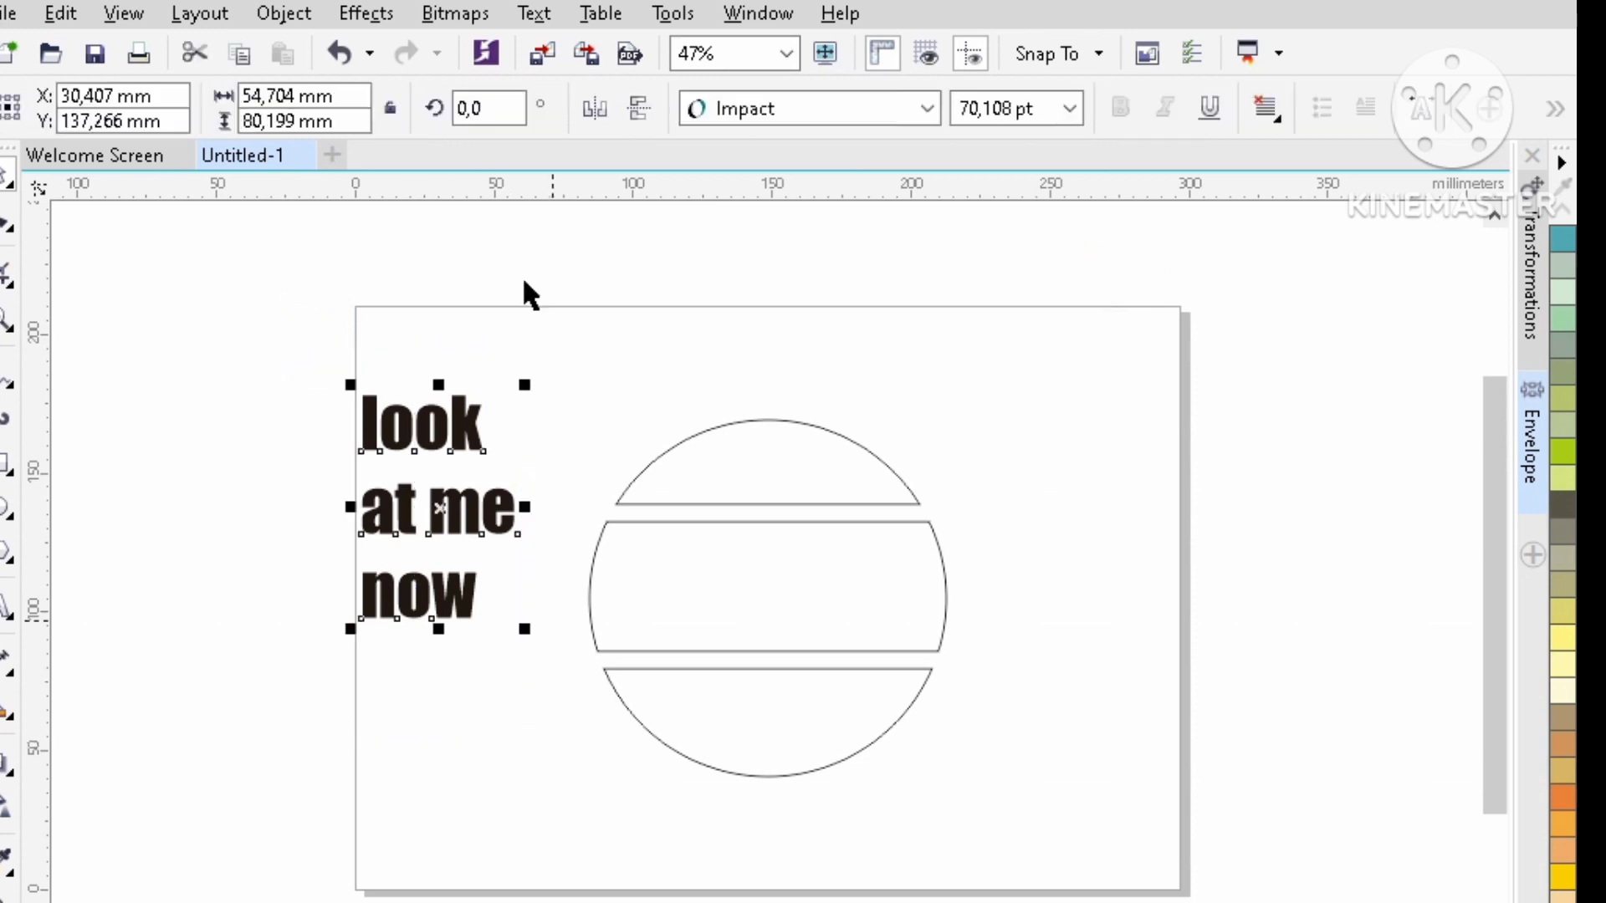
{"action": "left_click", "coordinate": [288, 15]}
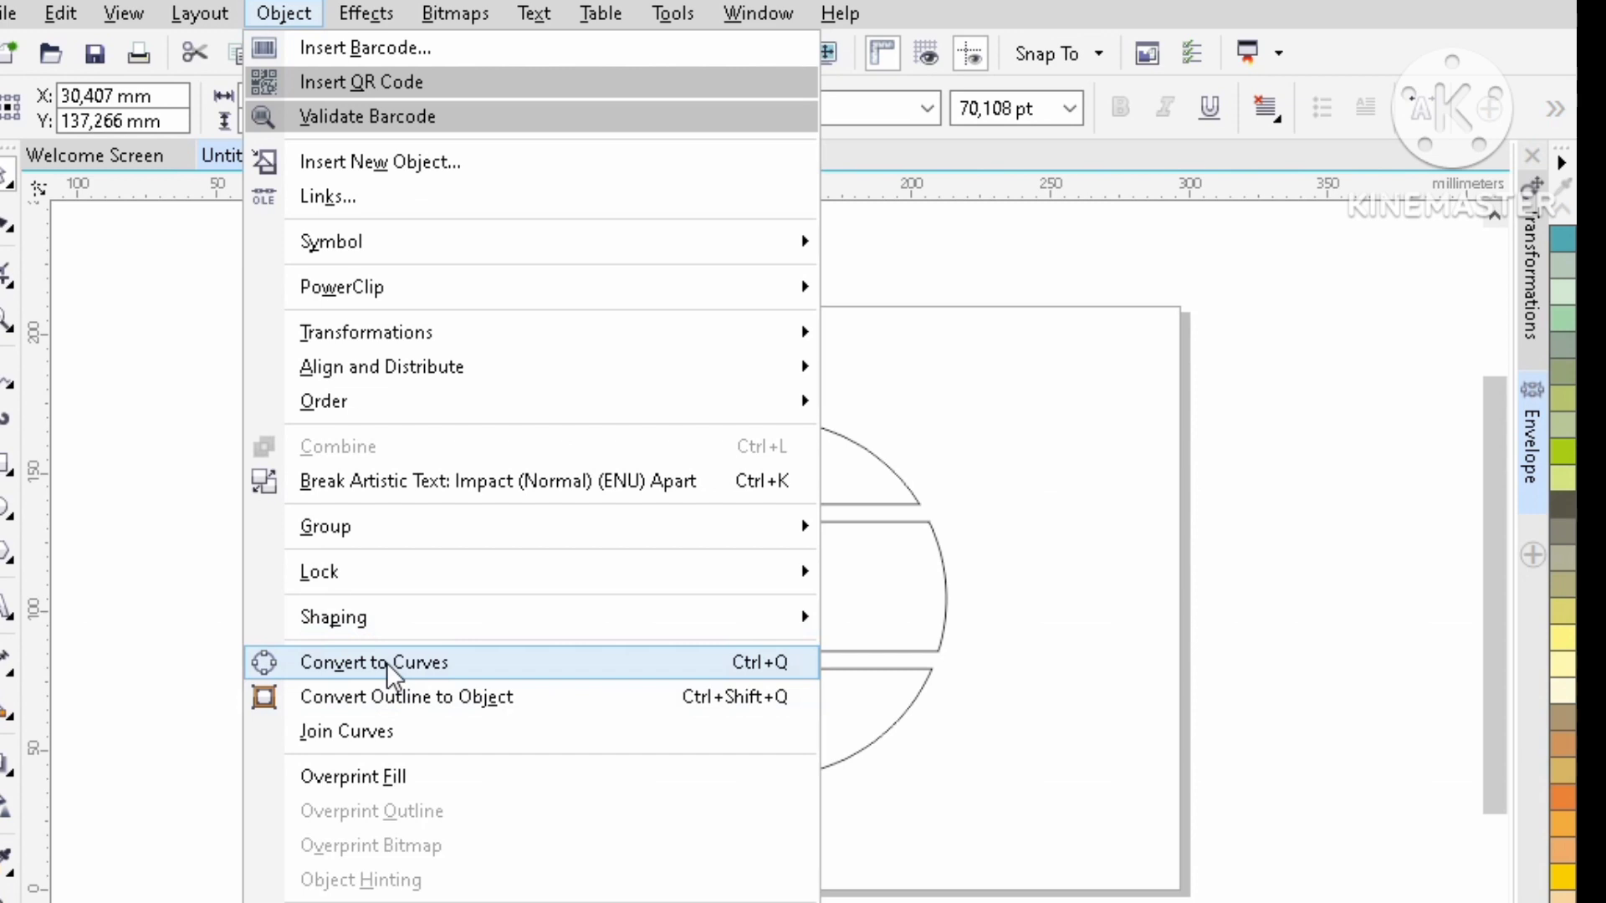
{"action": "left_click", "coordinate": [409, 483]}
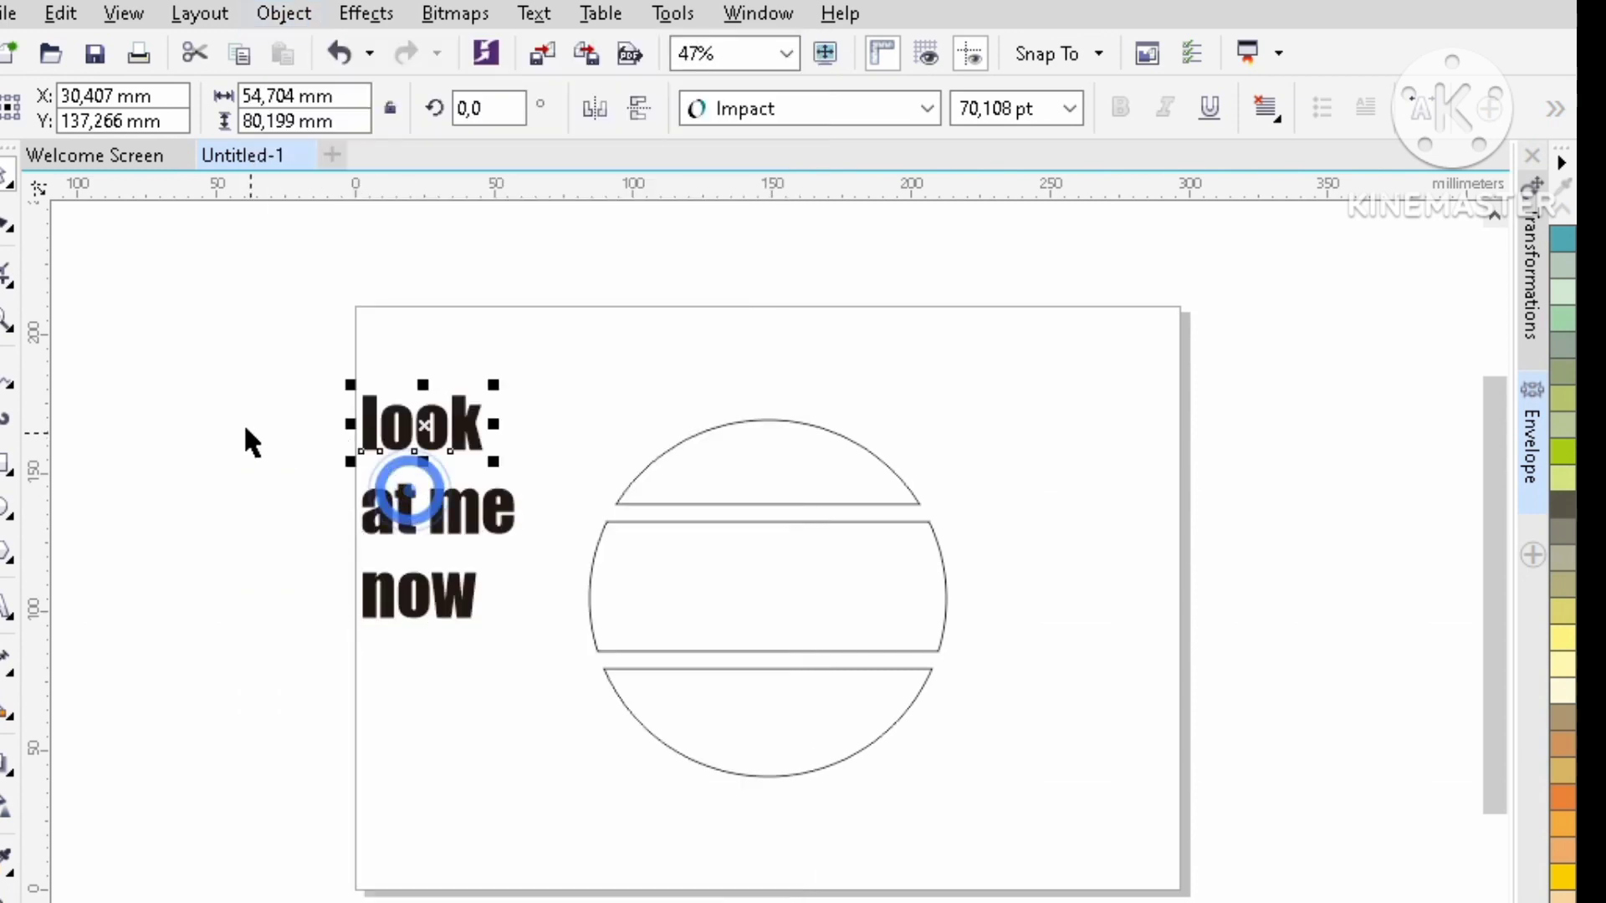
{"action": "left_click", "coordinate": [237, 399]}
Convert all three text lines to curves.
{"action": "left_click_drag", "start_coordinate": [230, 254], "coordinate": [562, 748]}
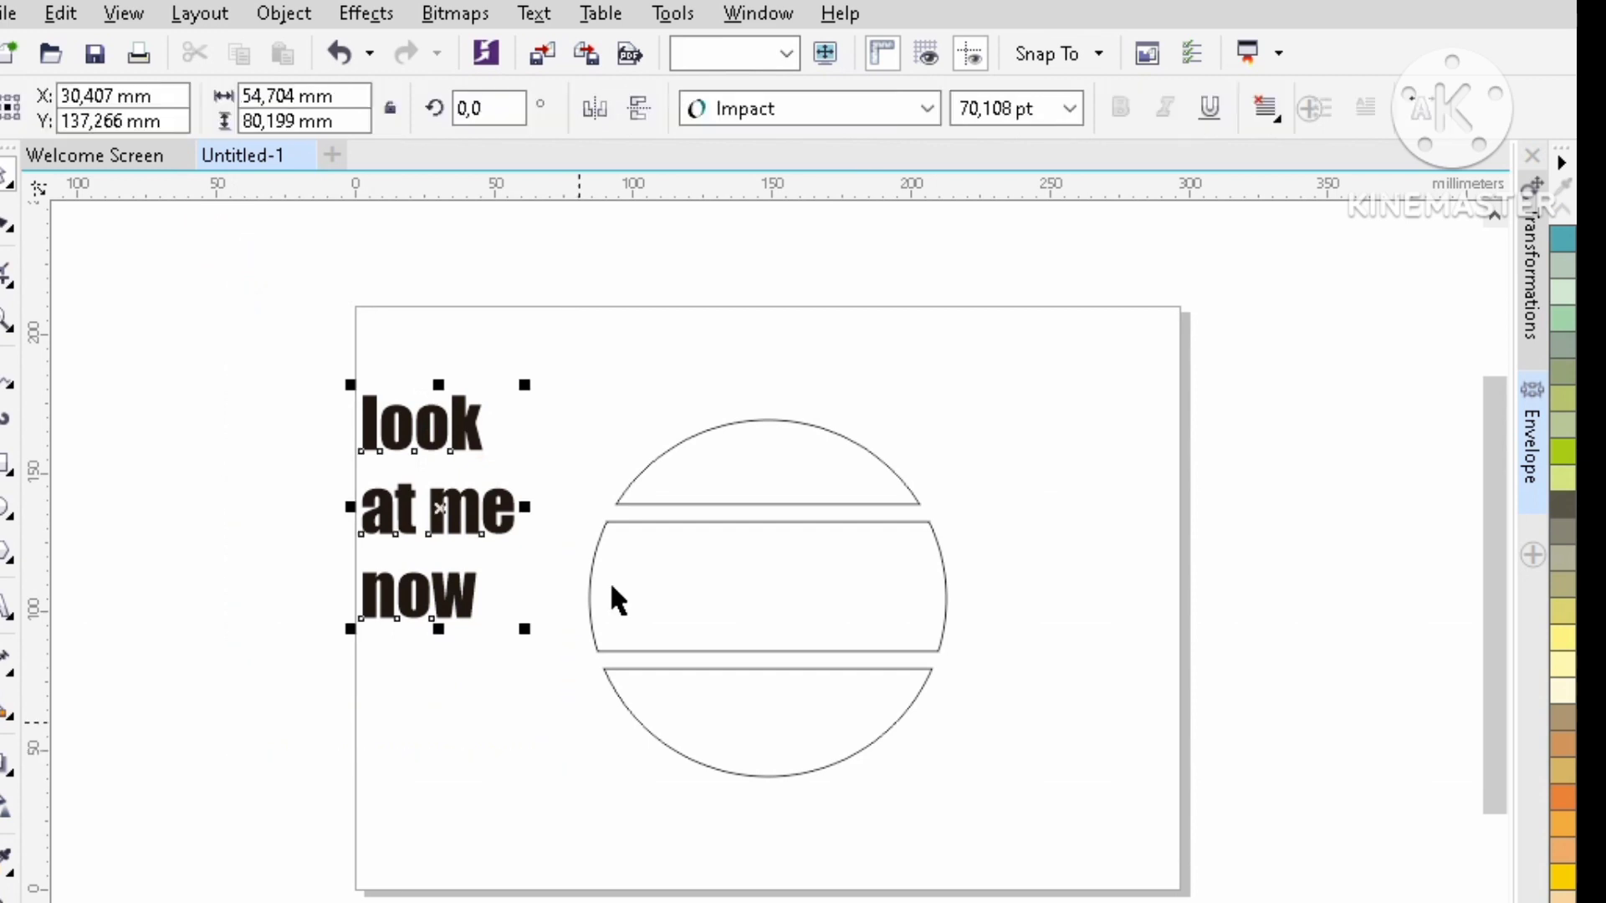
{"action": "left_click", "coordinate": [284, 13]}
{"action": "left_click", "coordinate": [347, 663]}
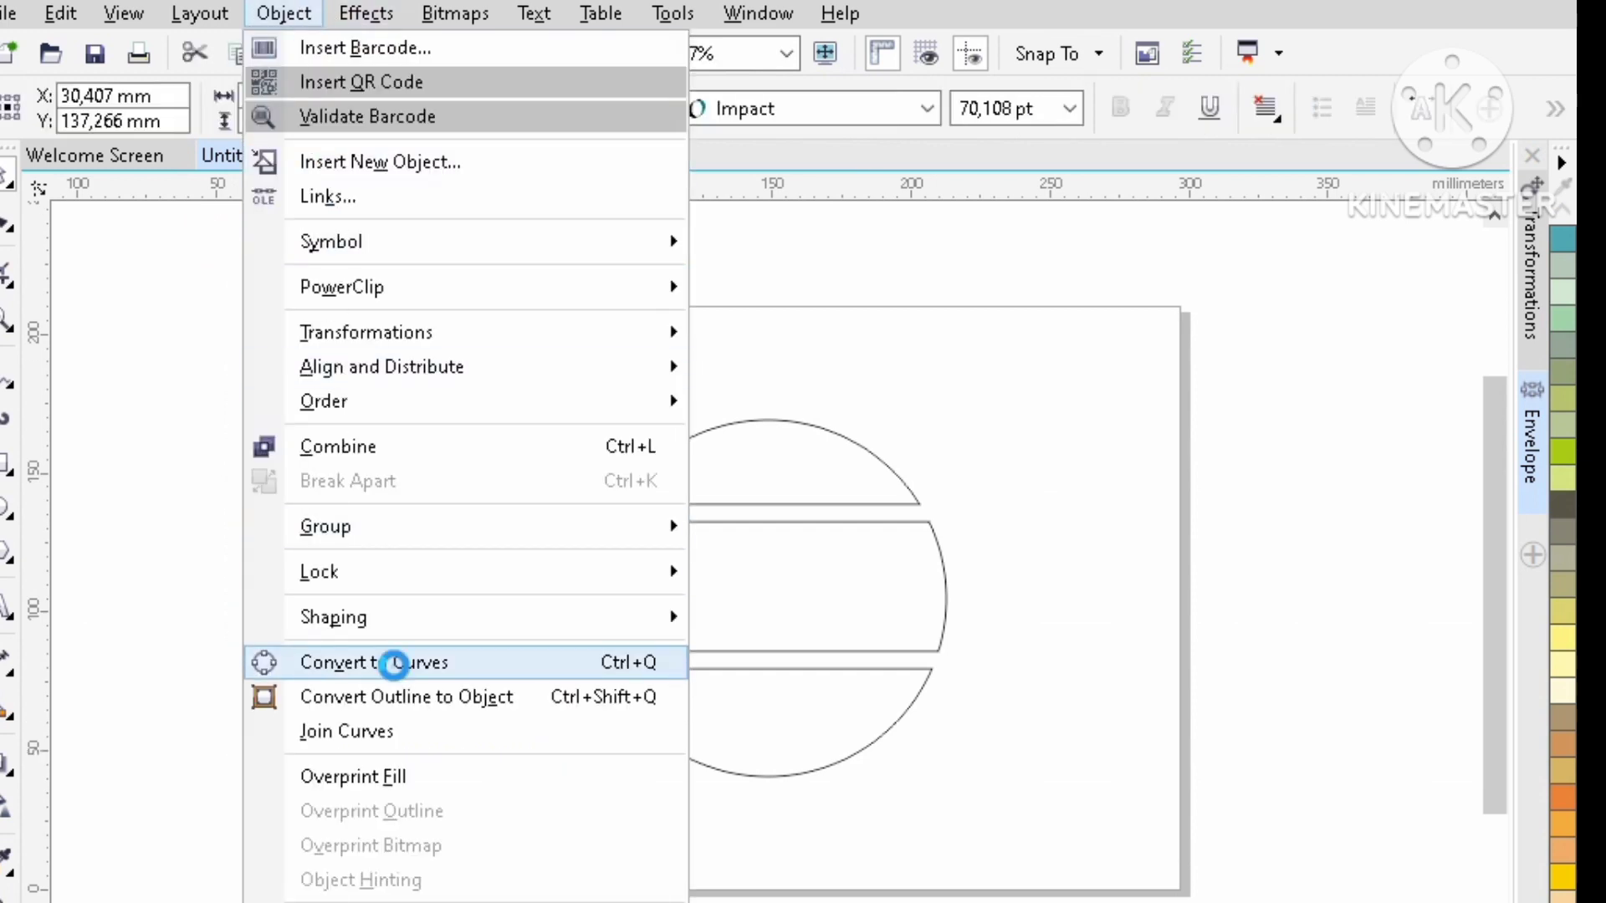
{"action": "left_click", "coordinate": [245, 650]}
{"action": "left_click", "coordinate": [471, 256]}
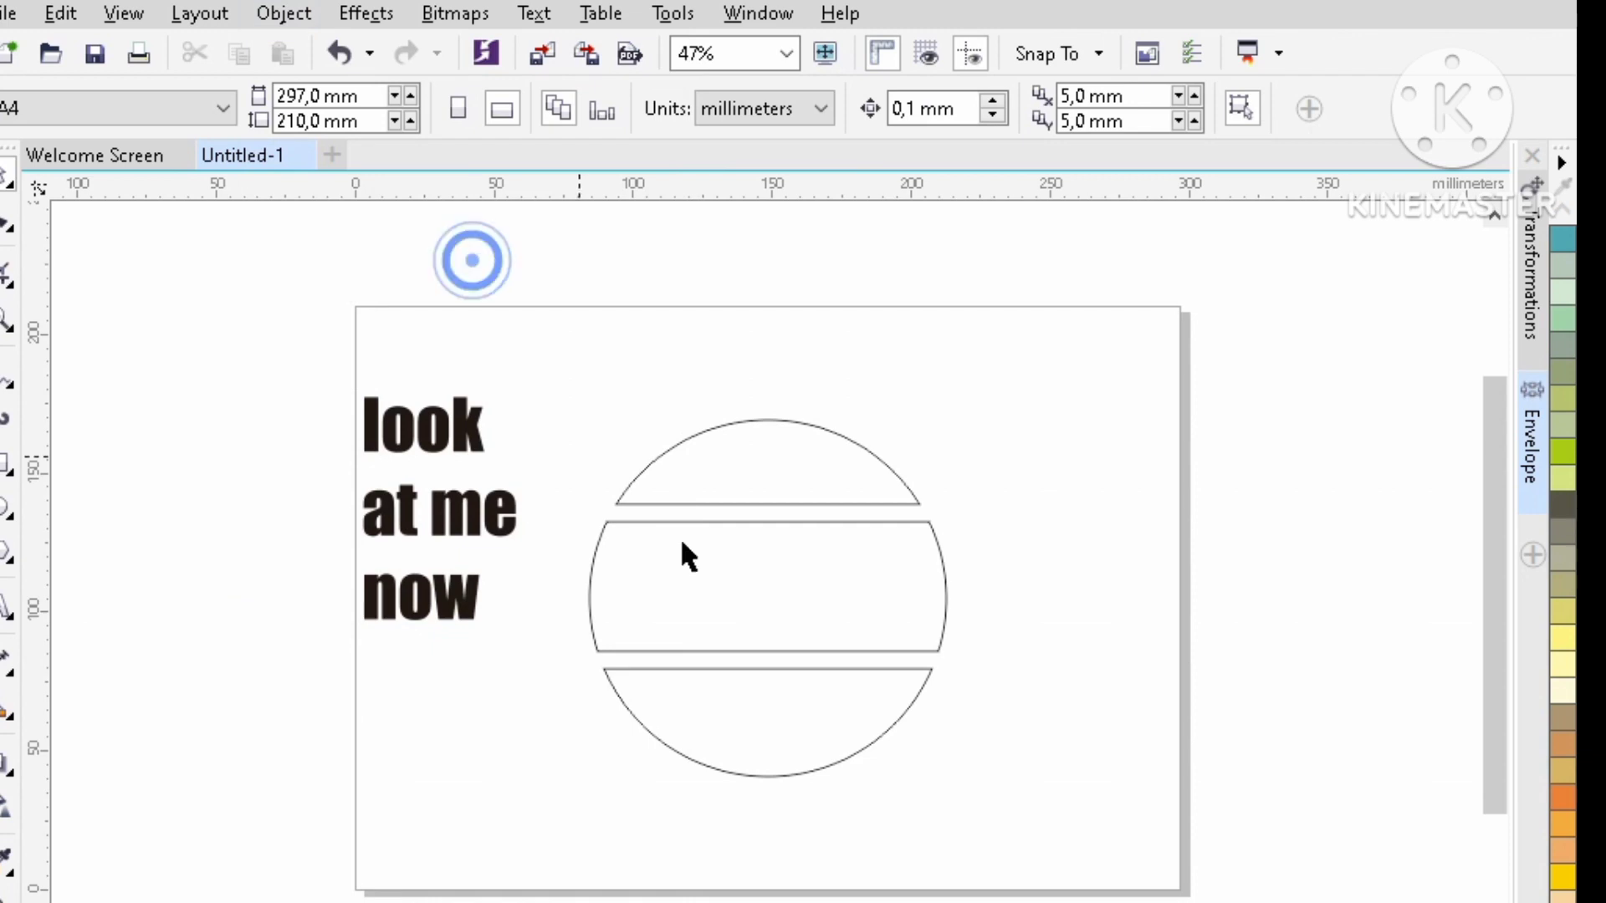
Create a new envelope for the word "look" based on the shape of the circle's upper segment.
{"action": "left_click", "coordinate": [443, 452]}
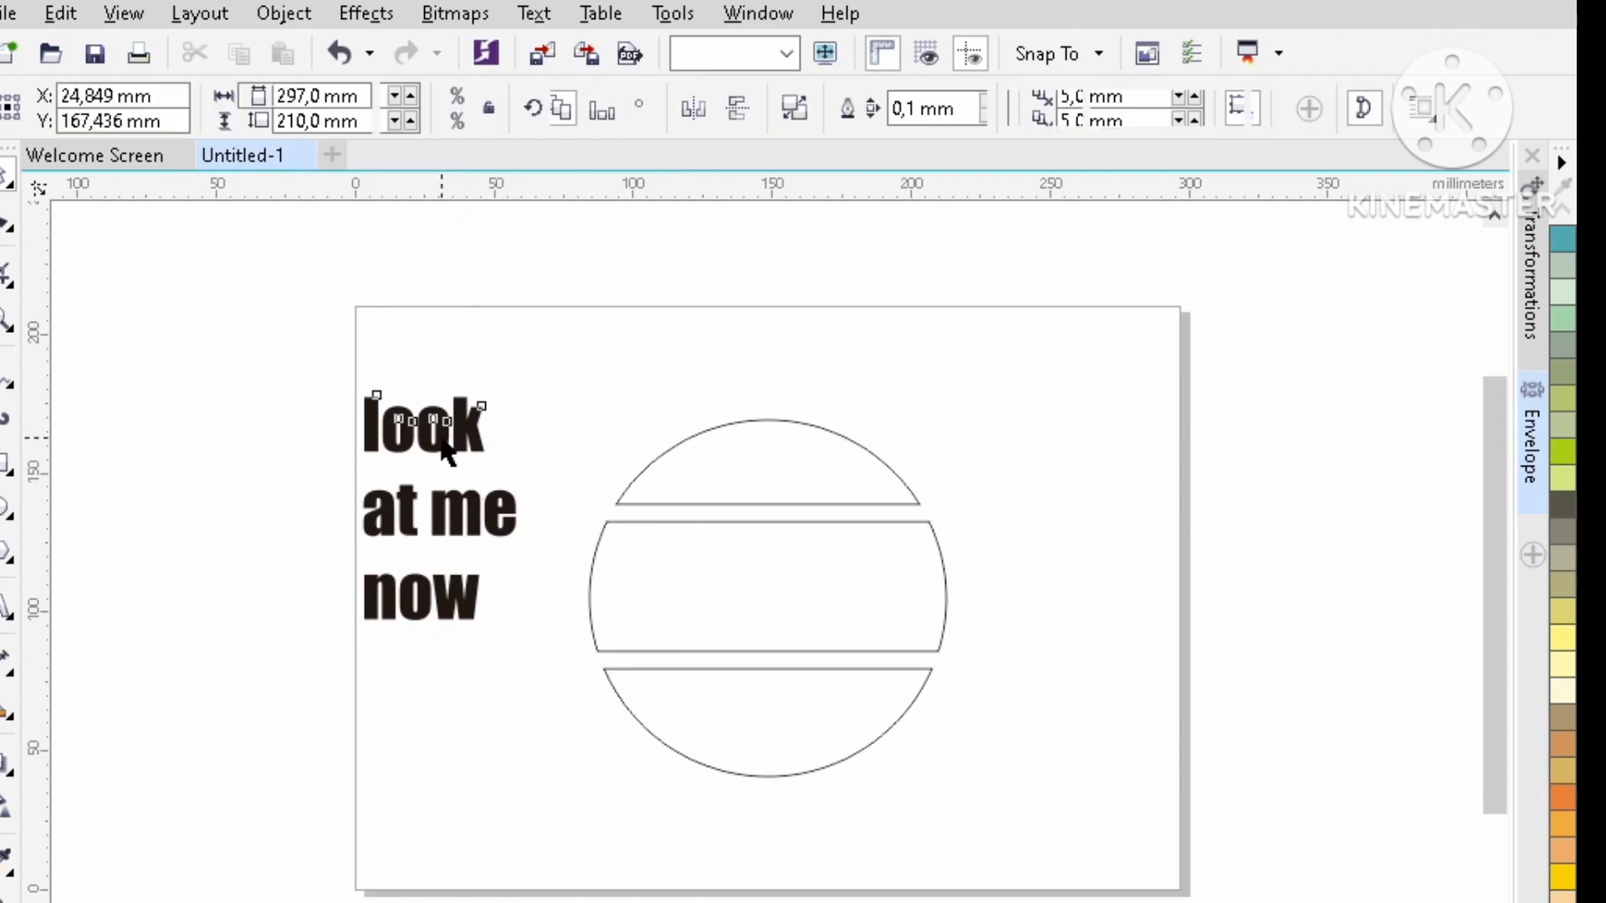
{"action": "left_click", "coordinate": [1534, 453]}
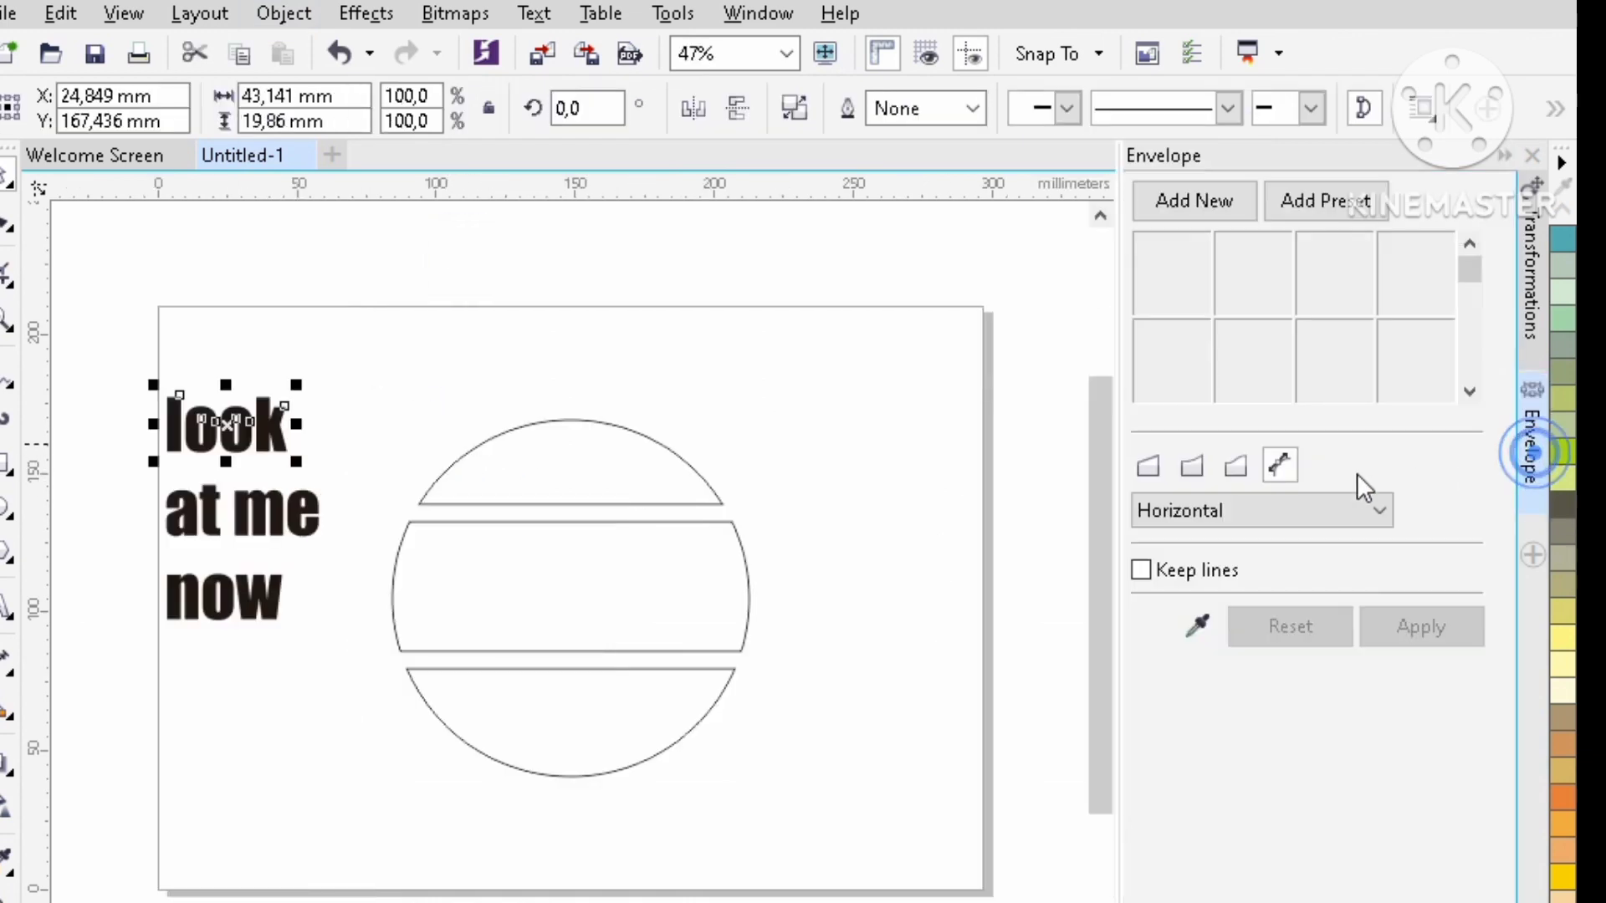
{"action": "left_click", "coordinate": [1215, 204]}
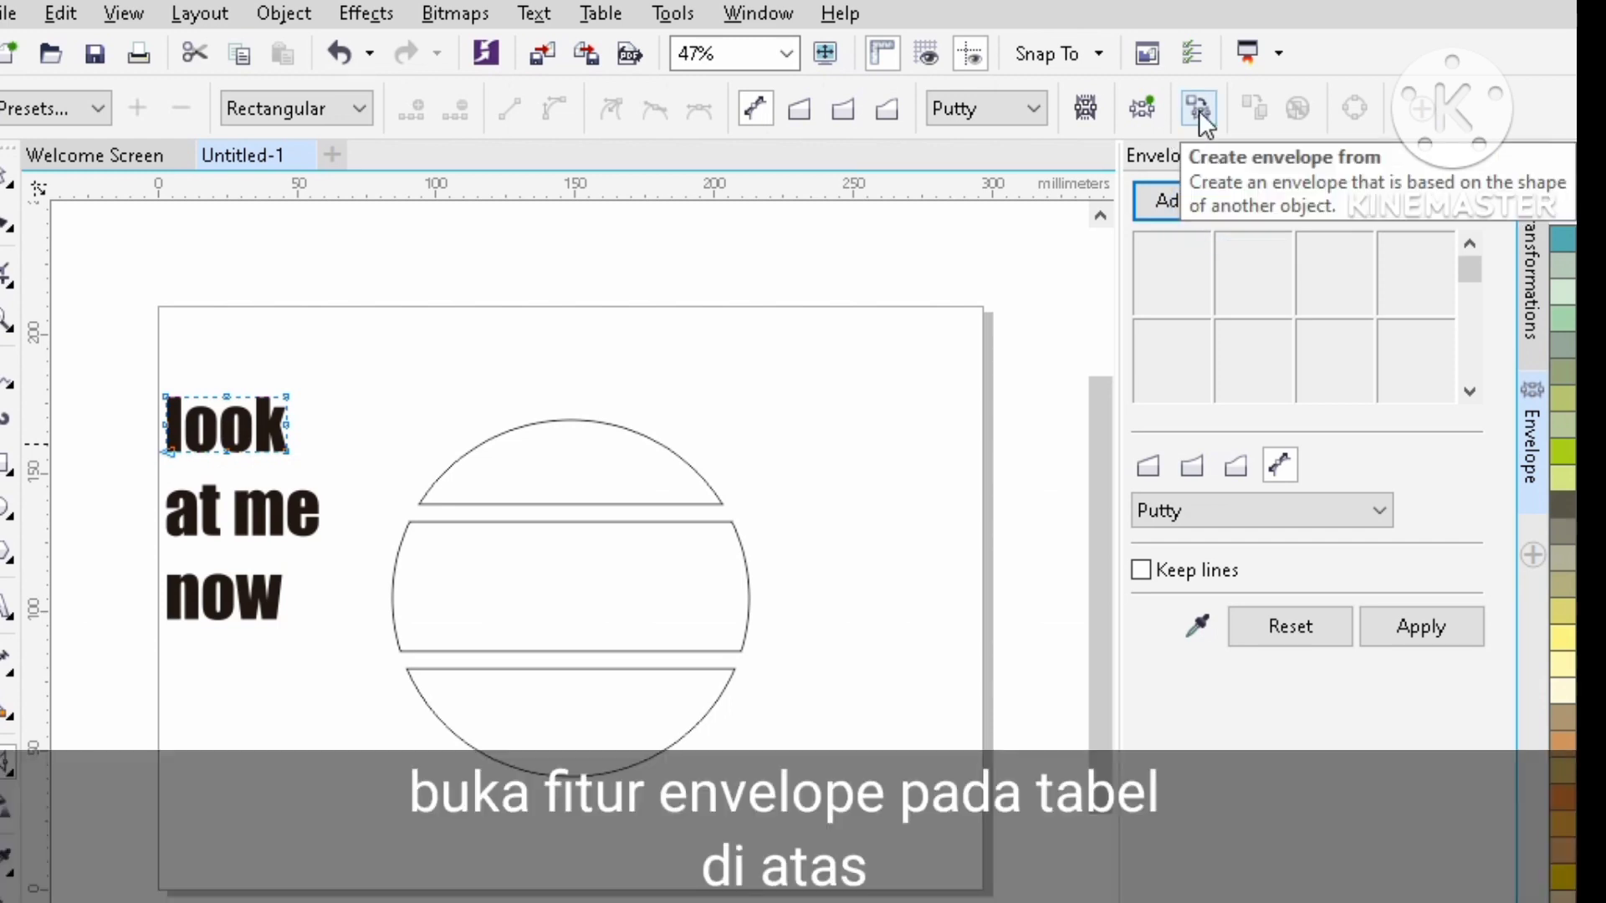
{"action": "left_click", "coordinate": [1198, 109]}
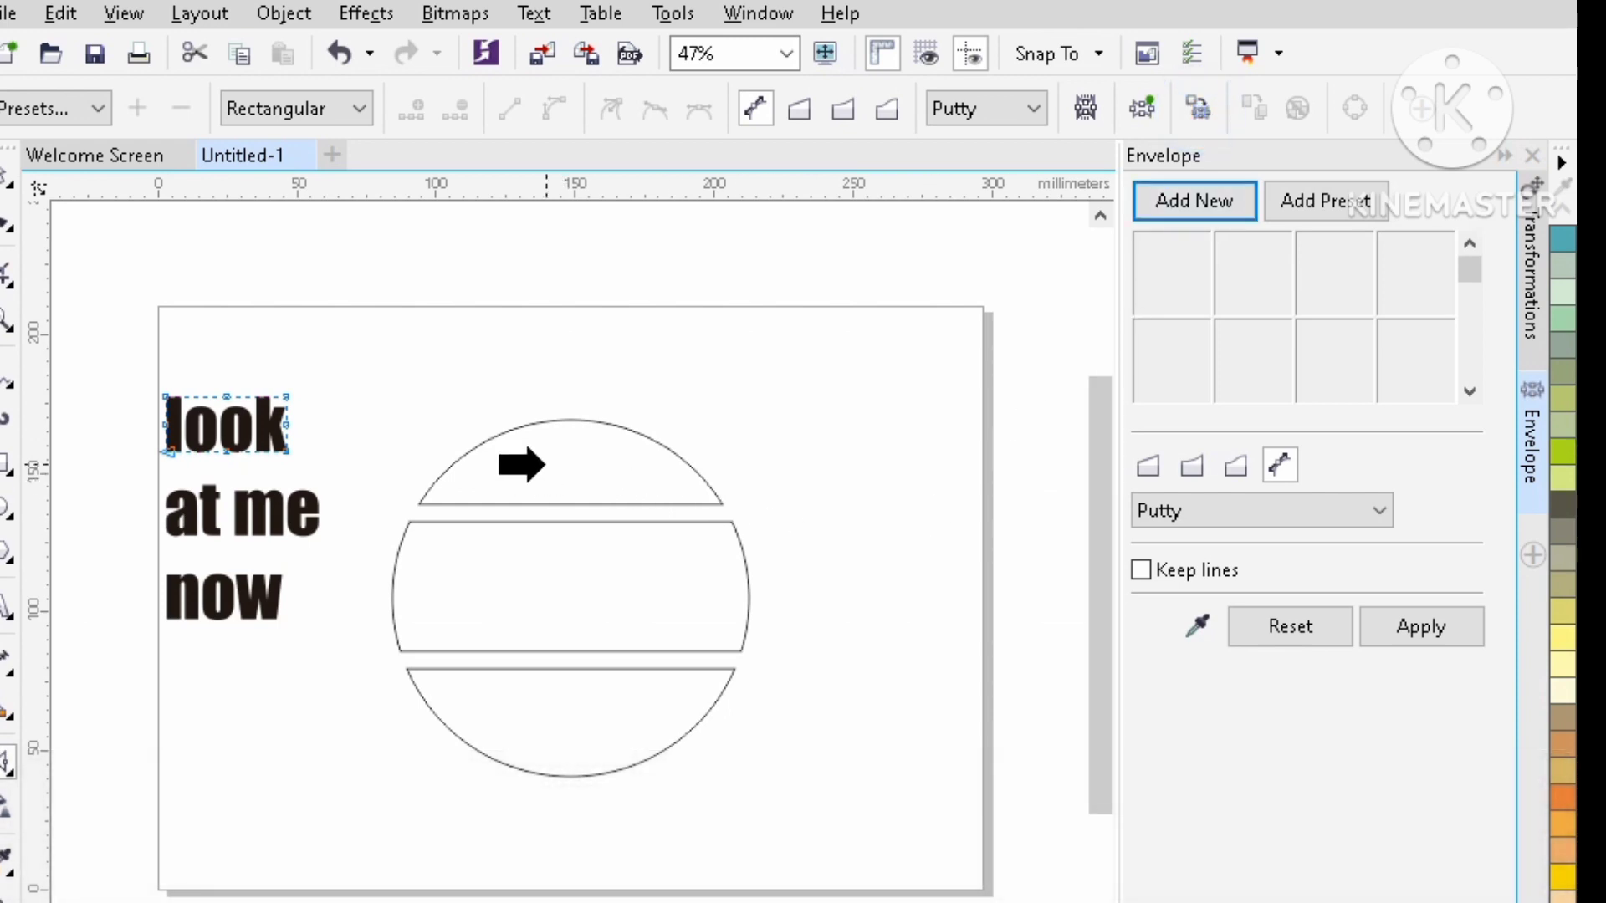
{"action": "left_click", "coordinate": [546, 463]}
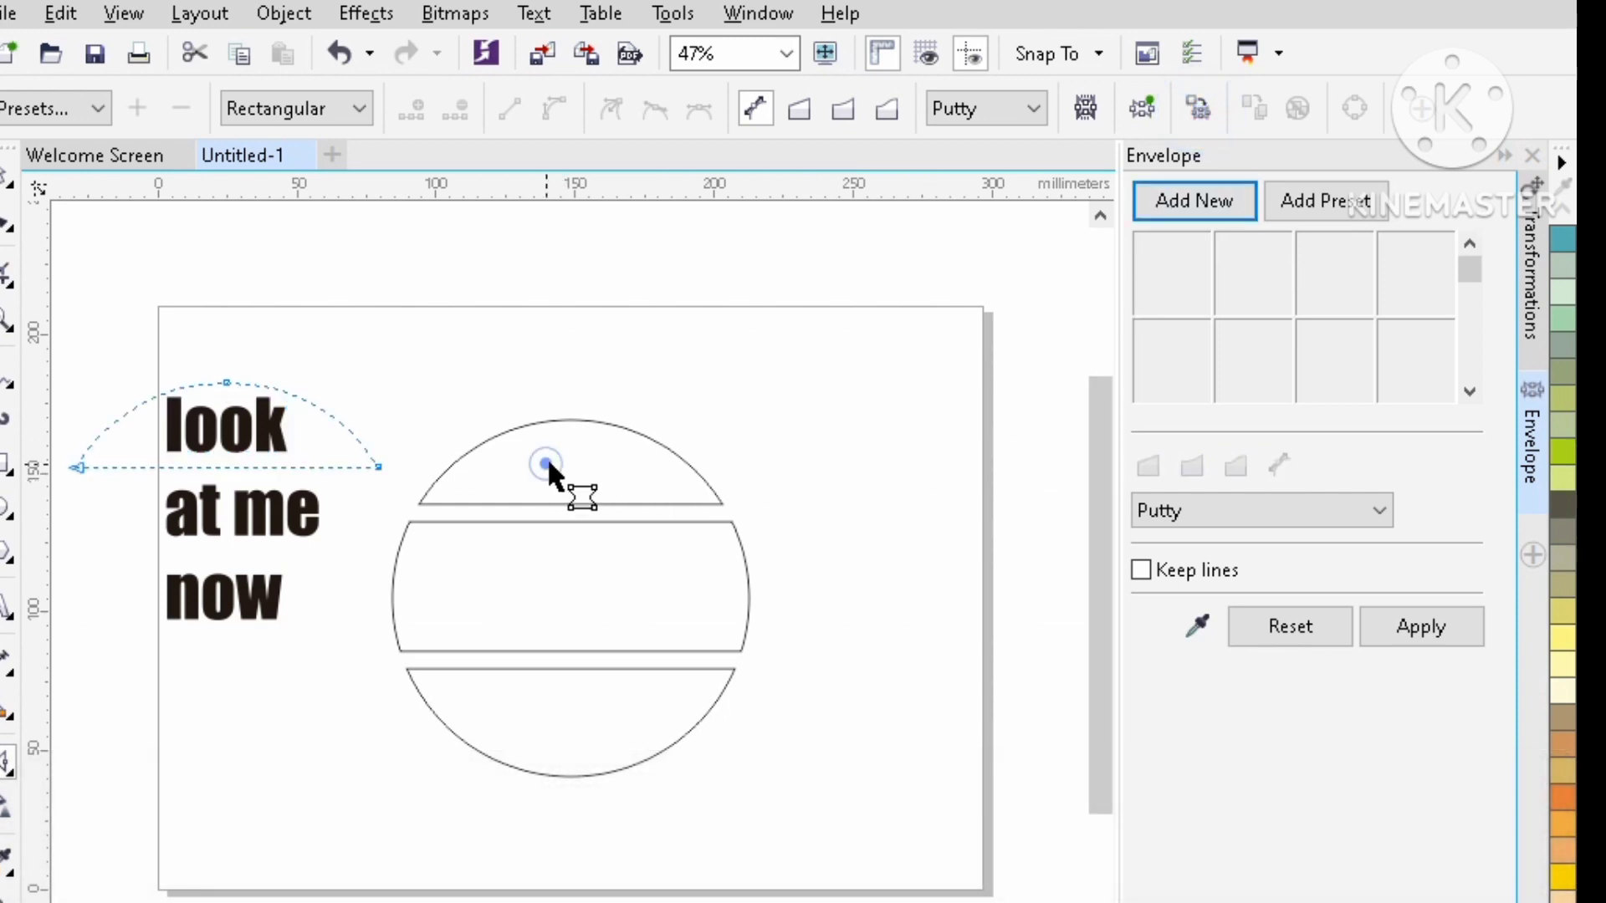
Apply the envelope to the word "look" with the Vertical mapping mode.
{"action": "left_click", "coordinate": [1374, 511]}
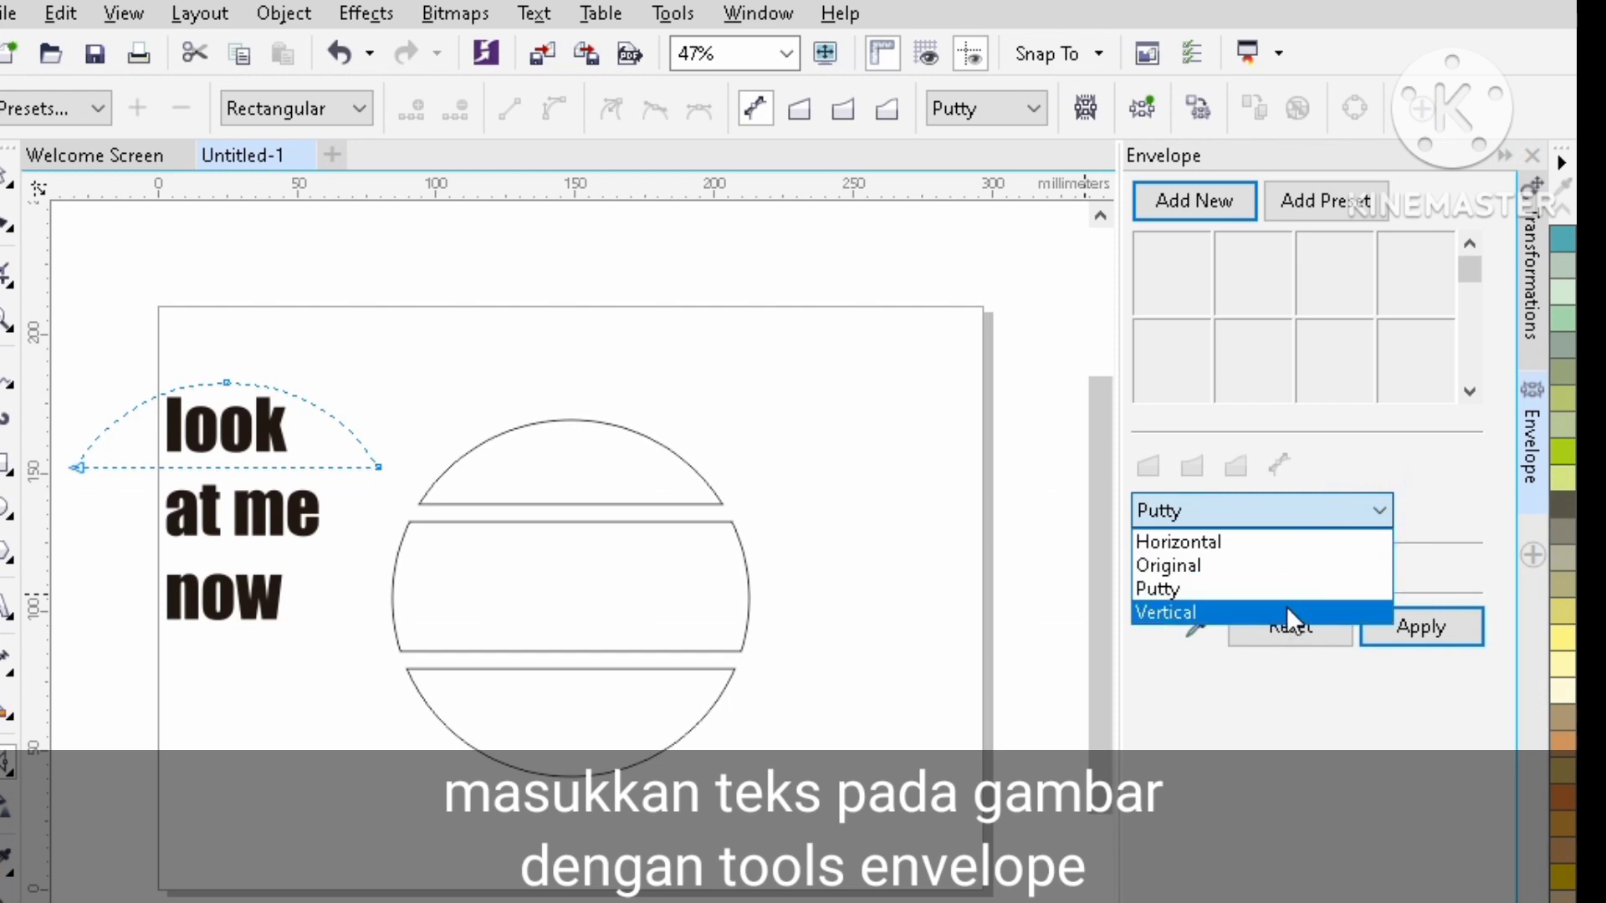
{"action": "left_click", "coordinate": [1287, 605]}
{"action": "left_click", "coordinate": [1413, 626]}
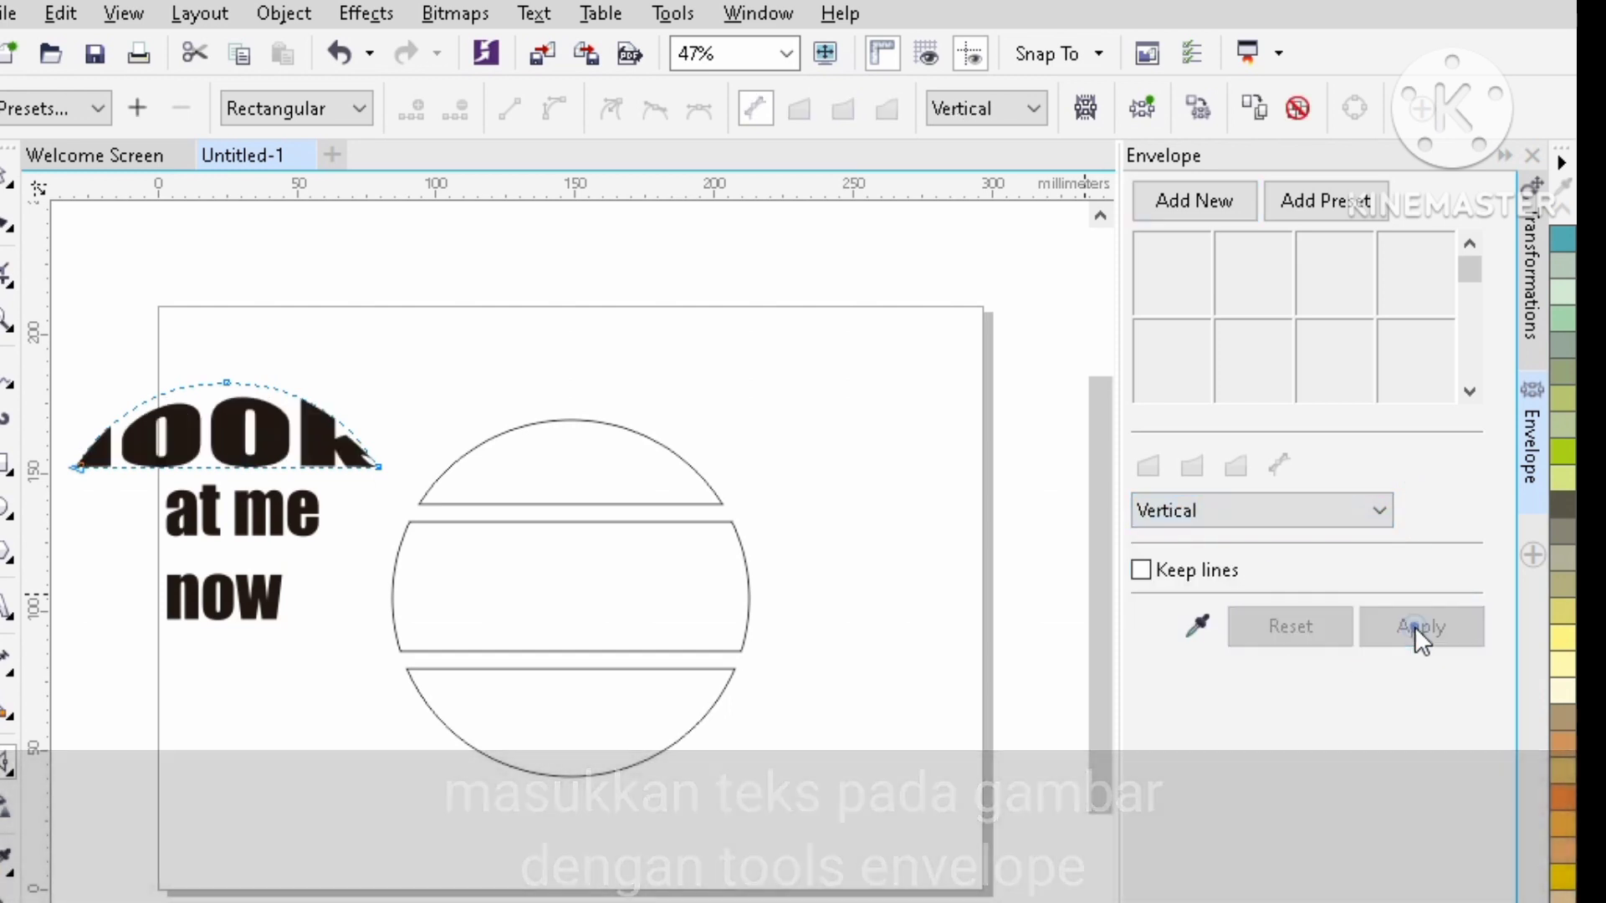
Change the mapping mode of the envelope on the word "look" to Horizontal and apply it.
{"action": "left_click", "coordinate": [1377, 508]}
{"action": "left_click", "coordinate": [1311, 548]}
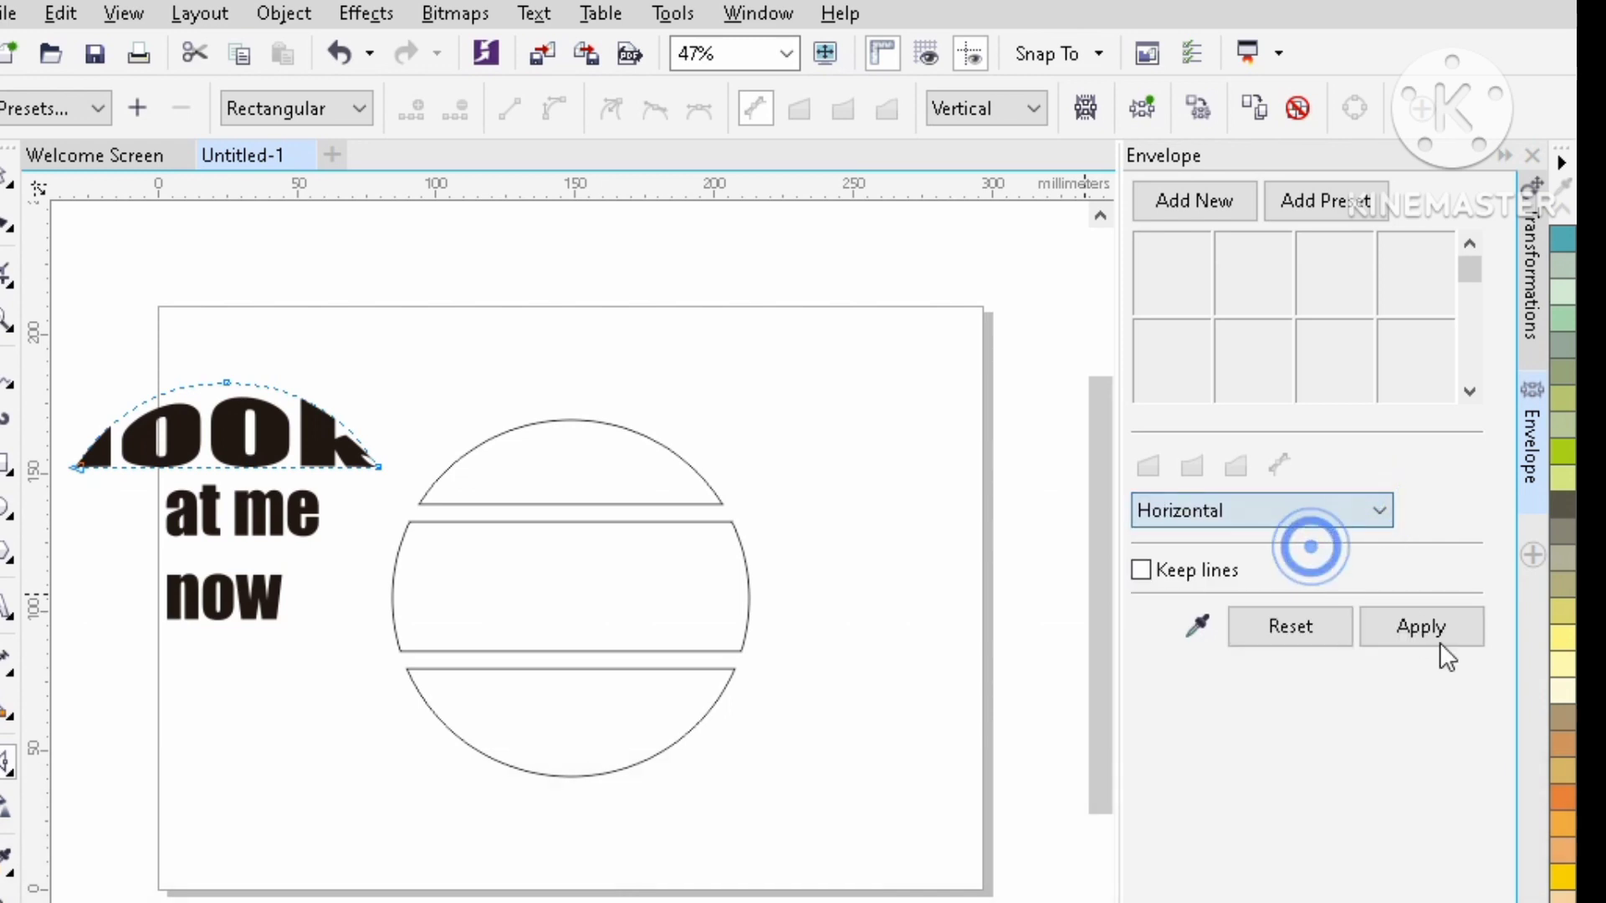
{"action": "left_click", "coordinate": [1438, 636]}
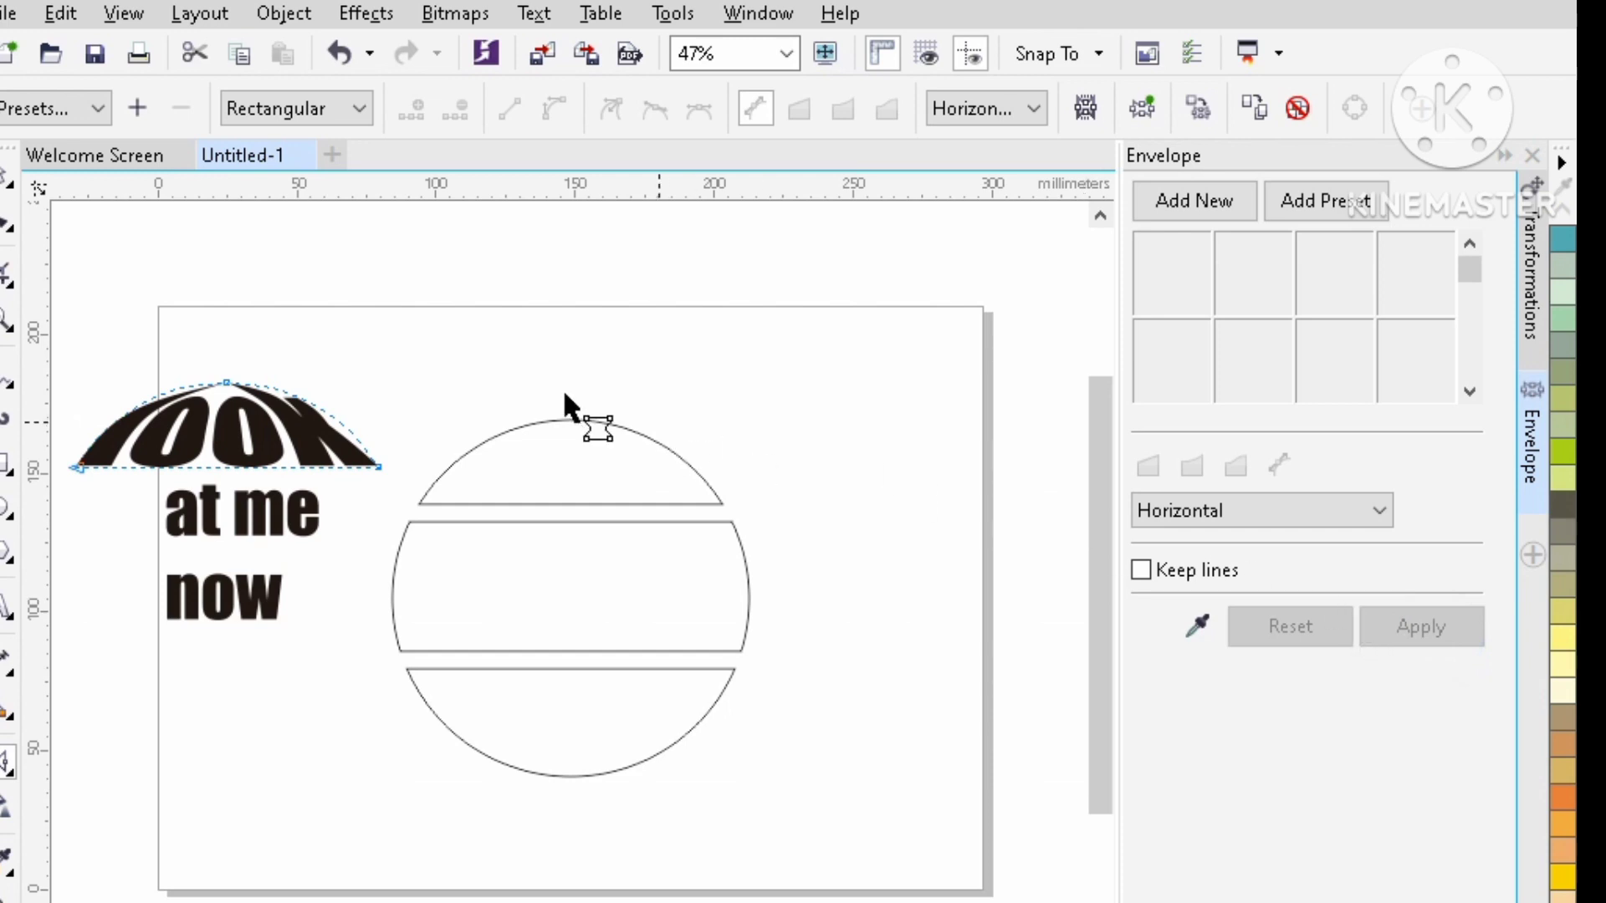
Align the word "look" centrally, both horizontally and vertically, with the circle's upper segment.
{"action": "left_click", "coordinate": [8, 178]}
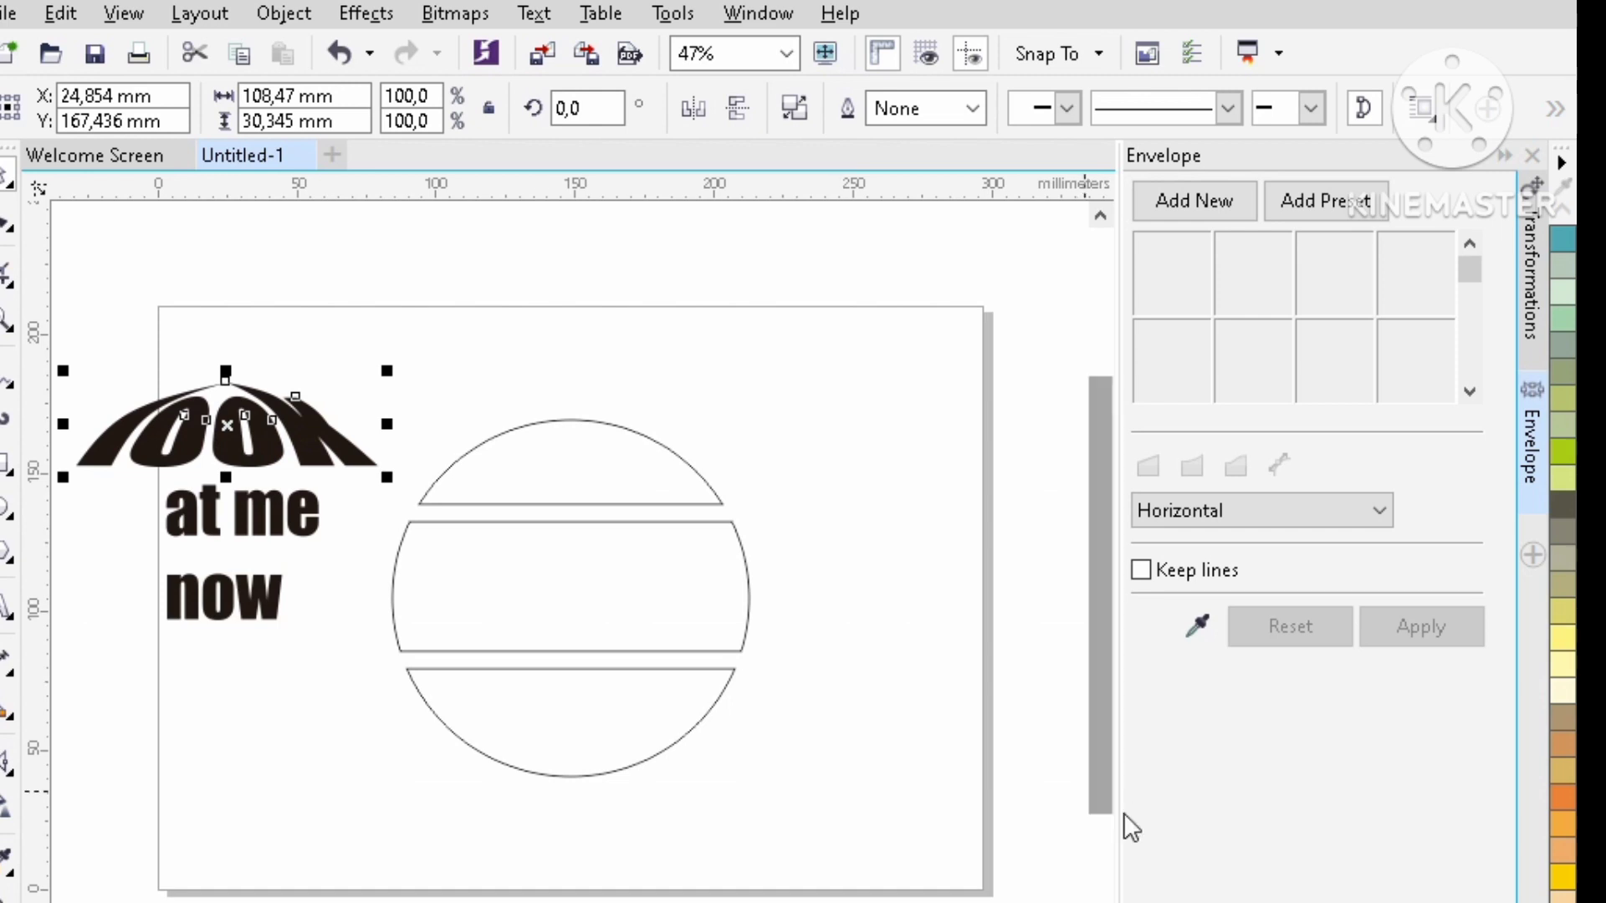
{"action": "left_click", "coordinate": [589, 453], "text": "shift"}
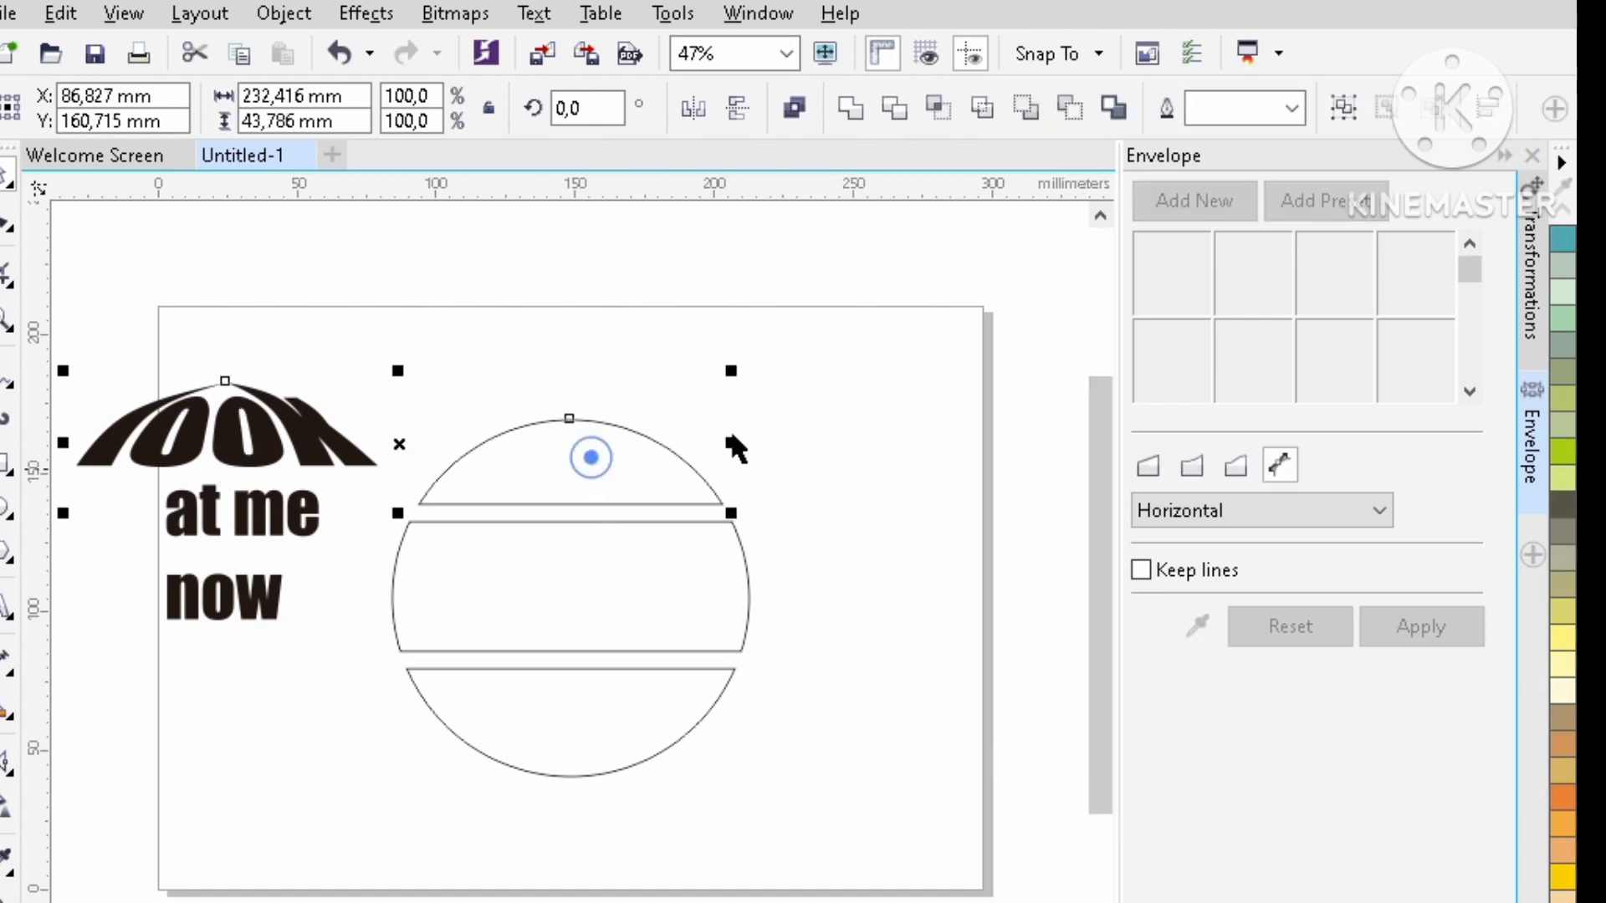
{"action": "key", "text": "c"}
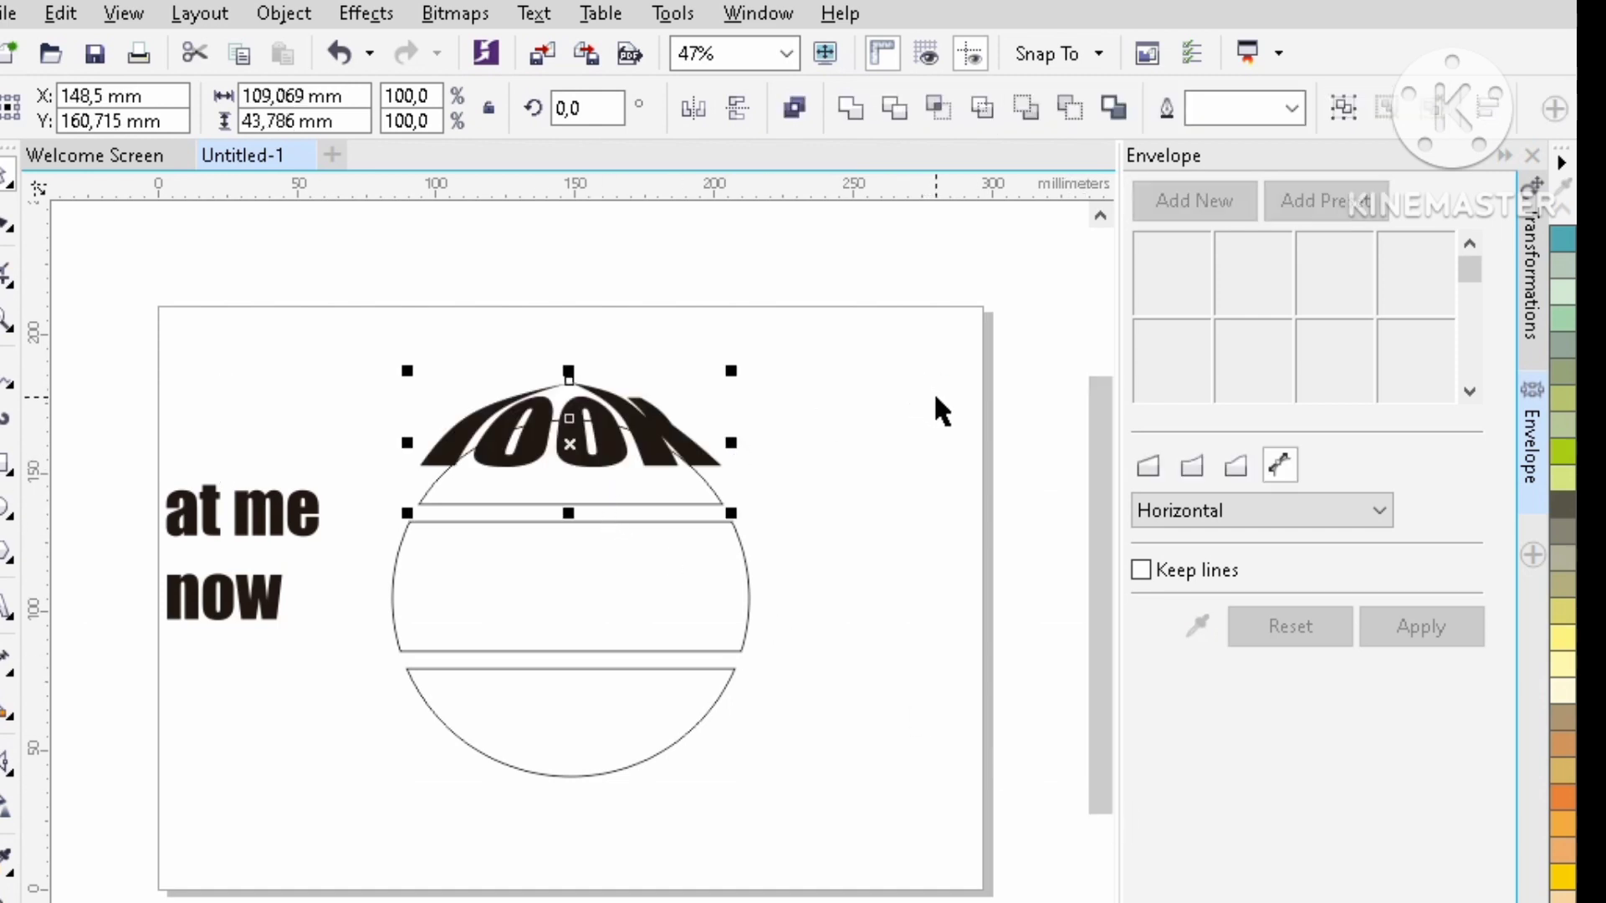
{"action": "key", "text": "e"}
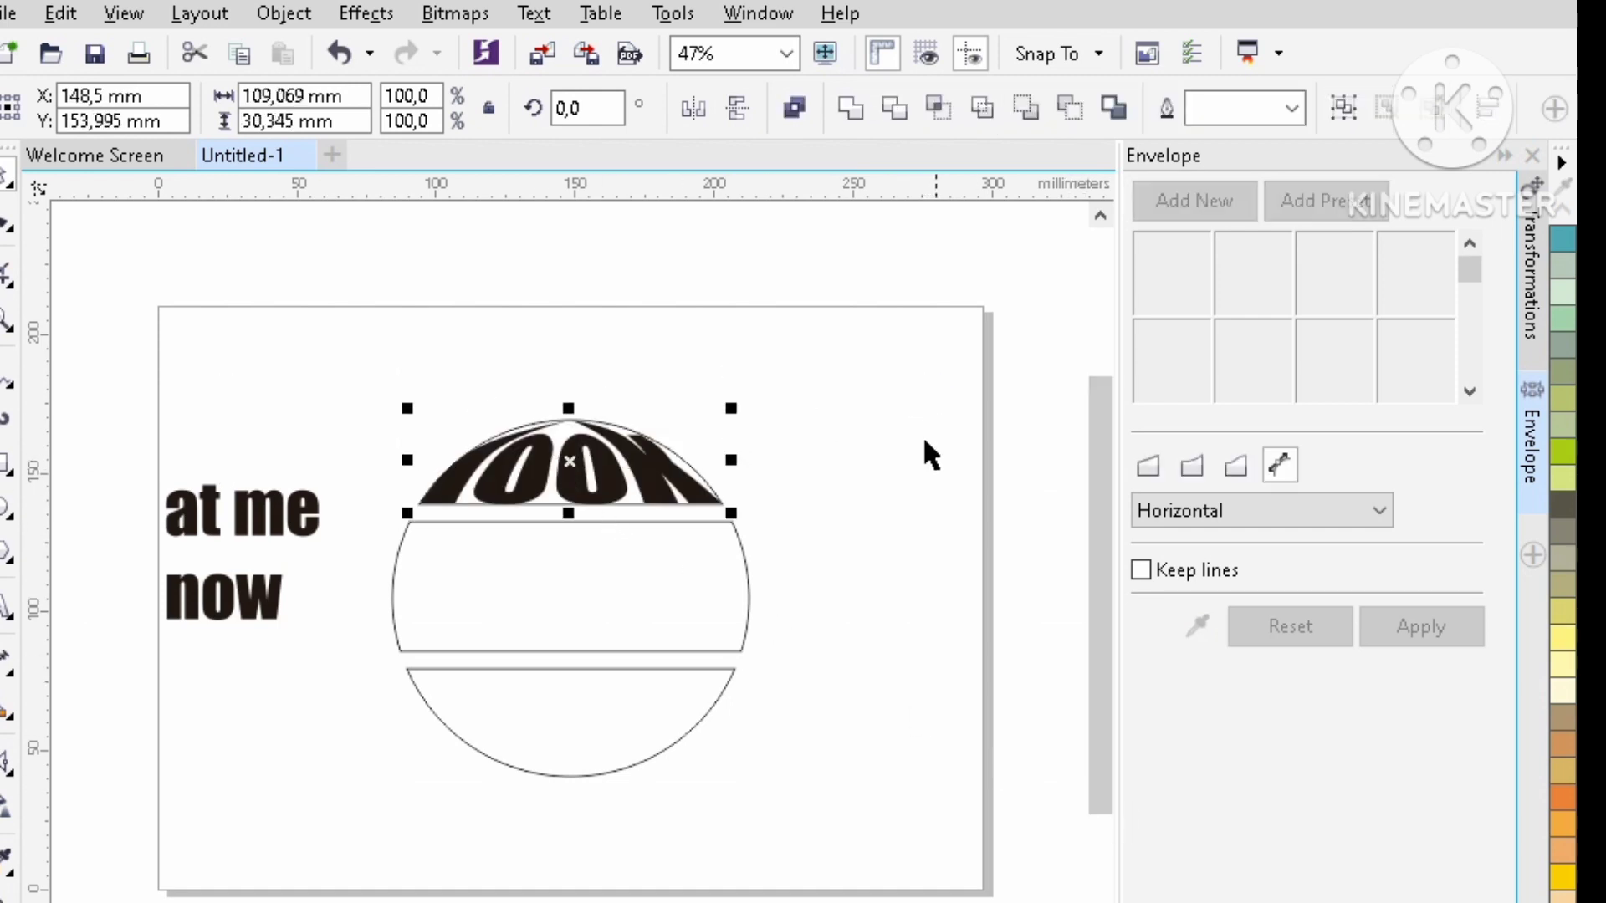
{"action": "left_click", "coordinate": [223, 720]}
Create a new envelope for the text "at me" based on the shape of the circle's middle segment.
{"action": "left_click", "coordinate": [248, 512]}
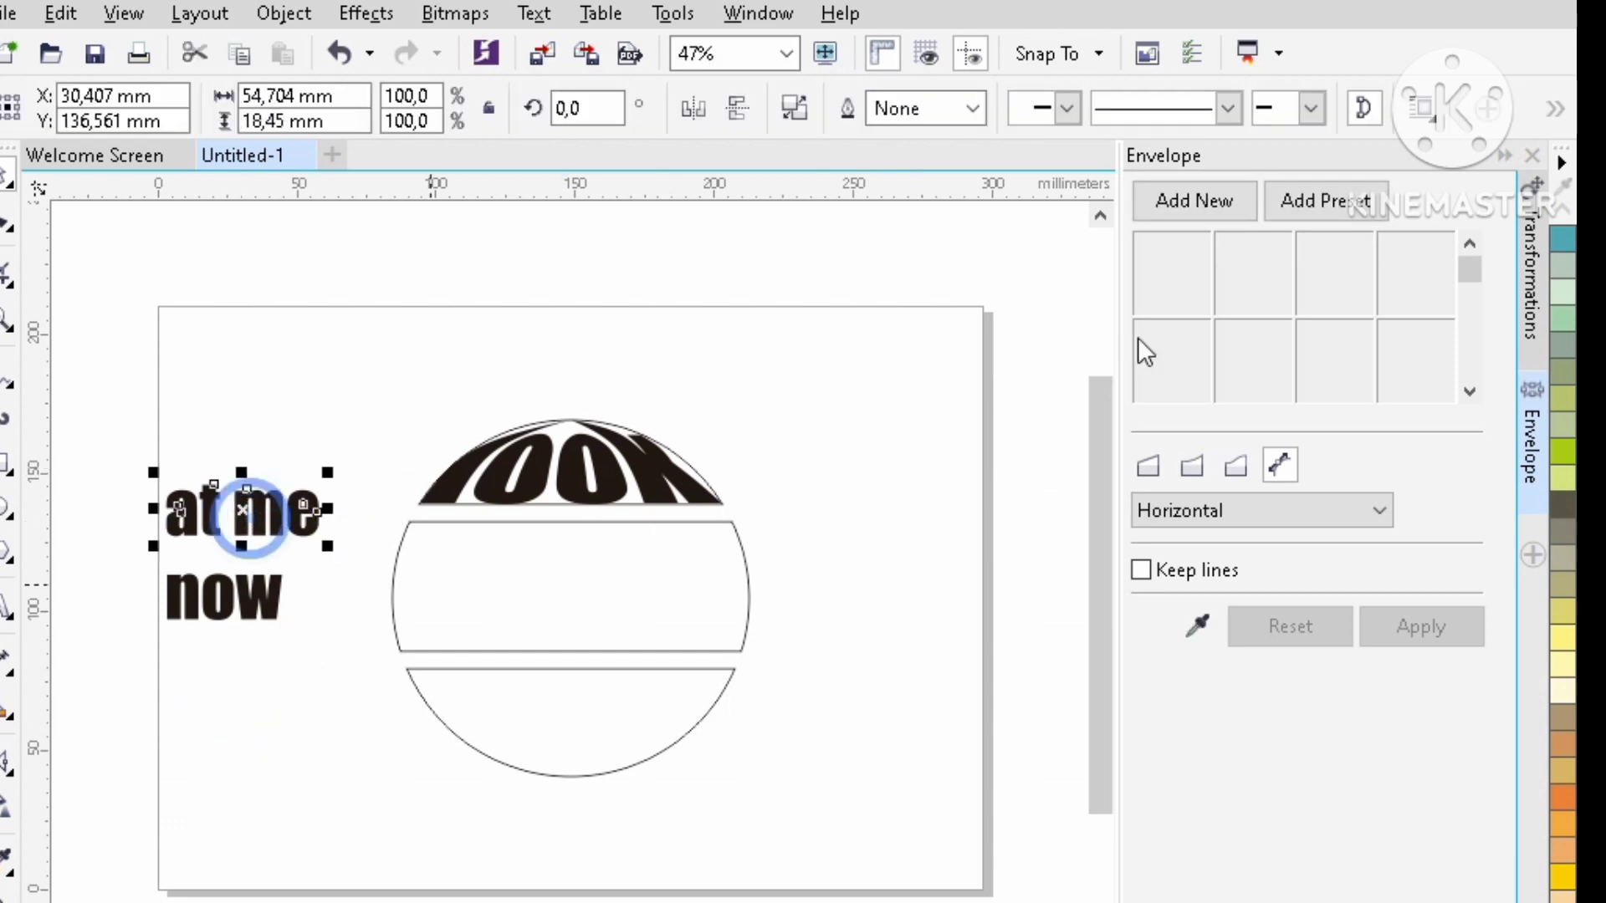
{"action": "left_click", "coordinate": [1225, 207]}
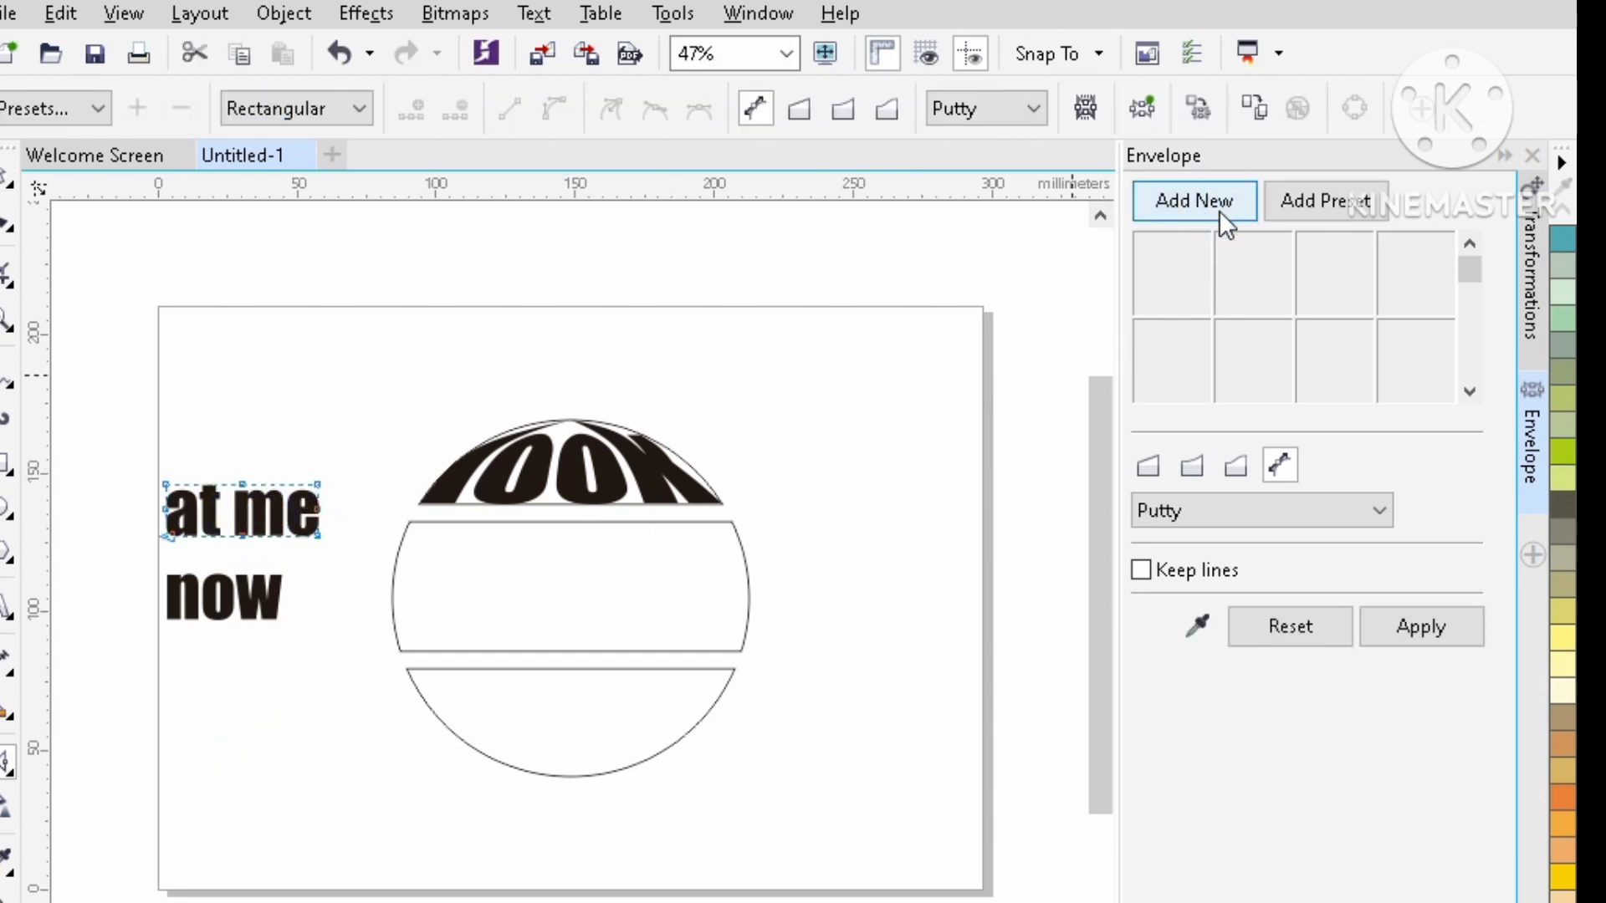
{"action": "left_click", "coordinate": [1196, 107]}
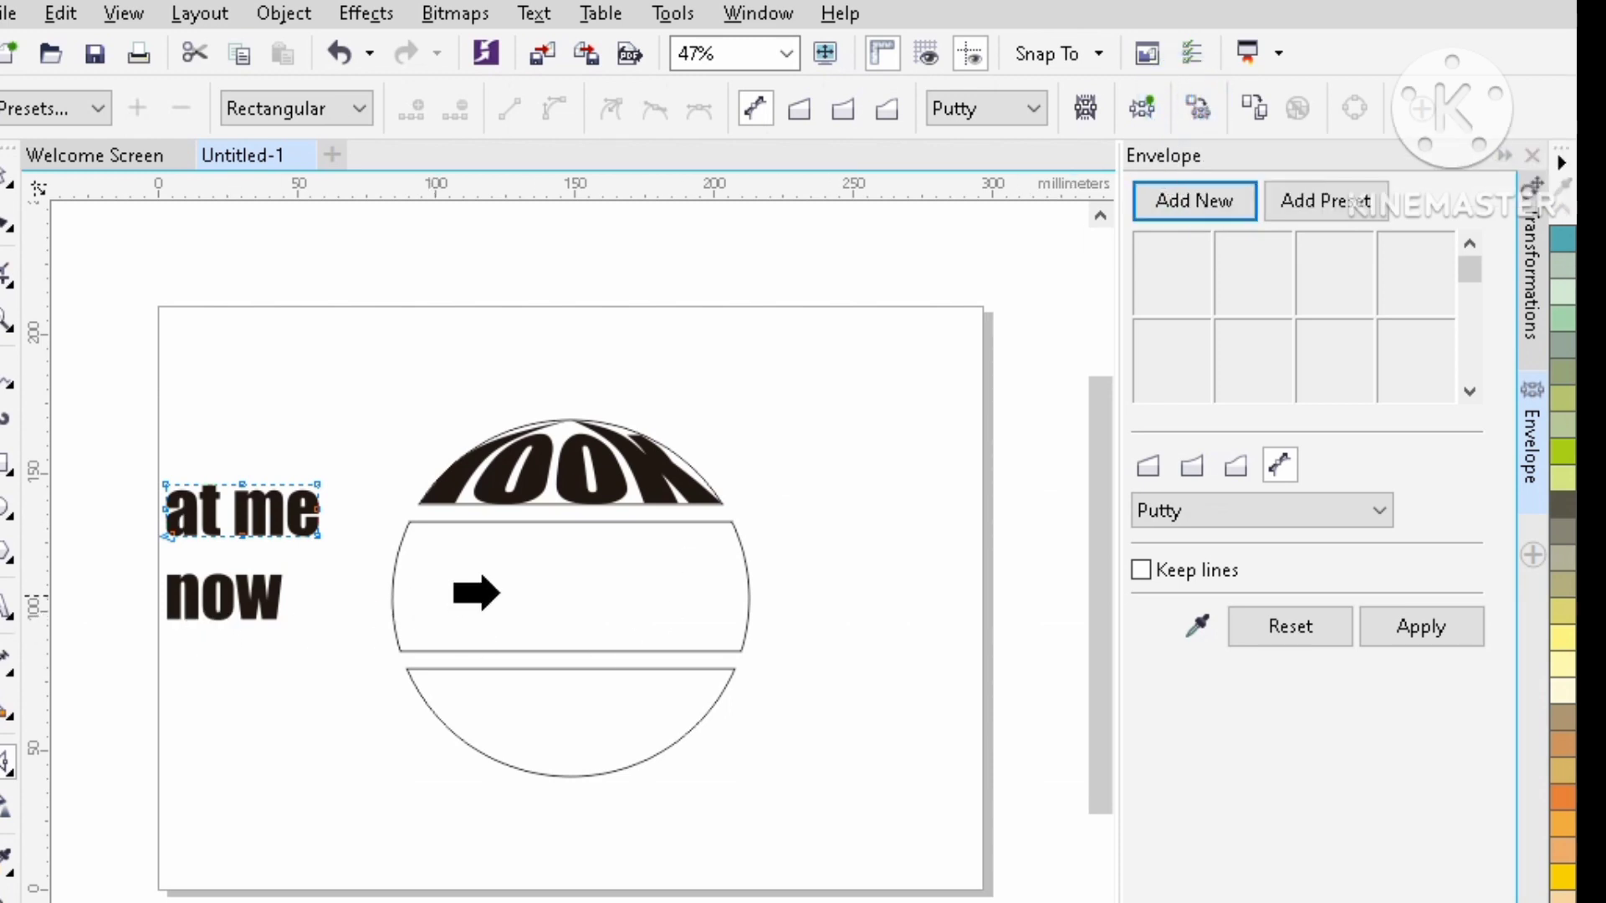
{"action": "left_click", "coordinate": [556, 566]}
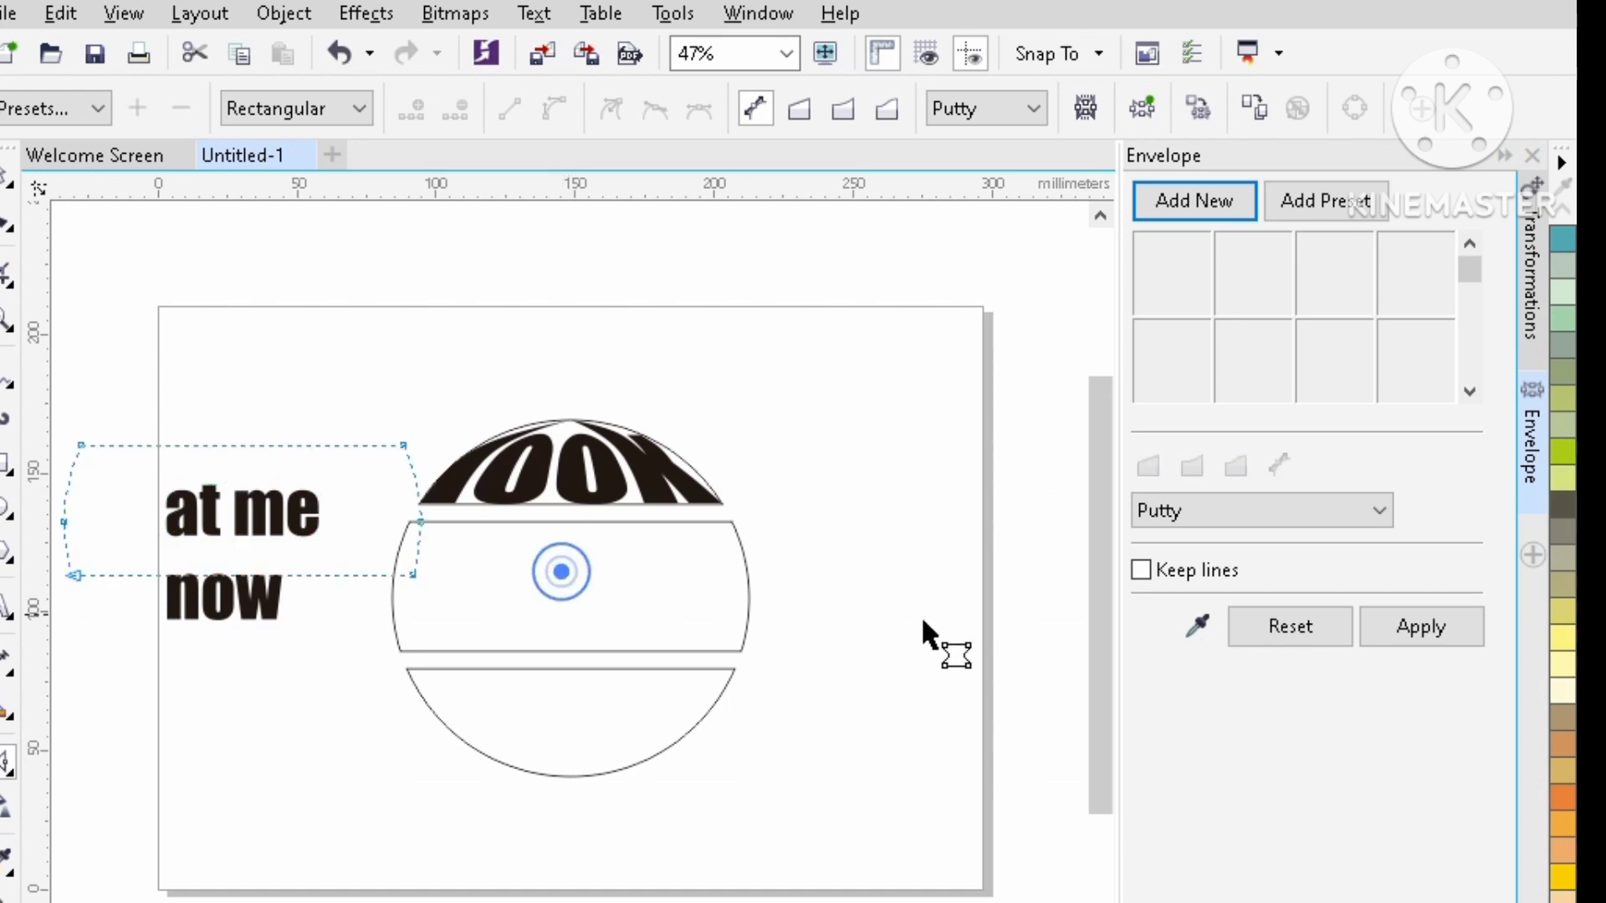
Apply the envelope to the text "at me" with the Original mapping mode.
{"action": "left_click", "coordinate": [1376, 512]}
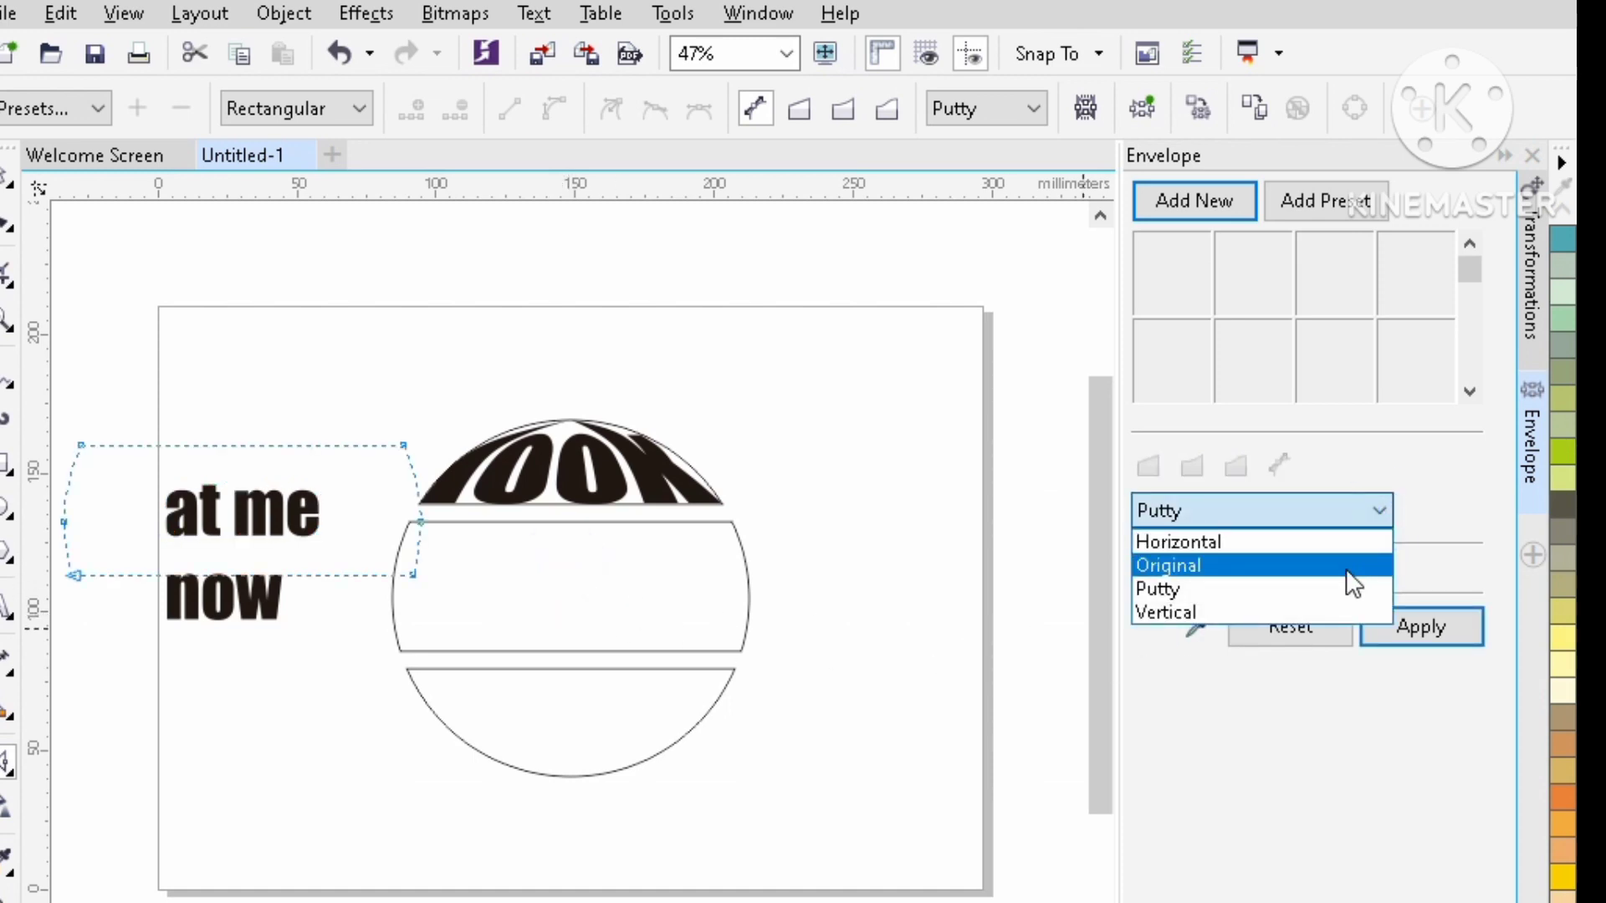
{"action": "left_click", "coordinate": [1346, 568]}
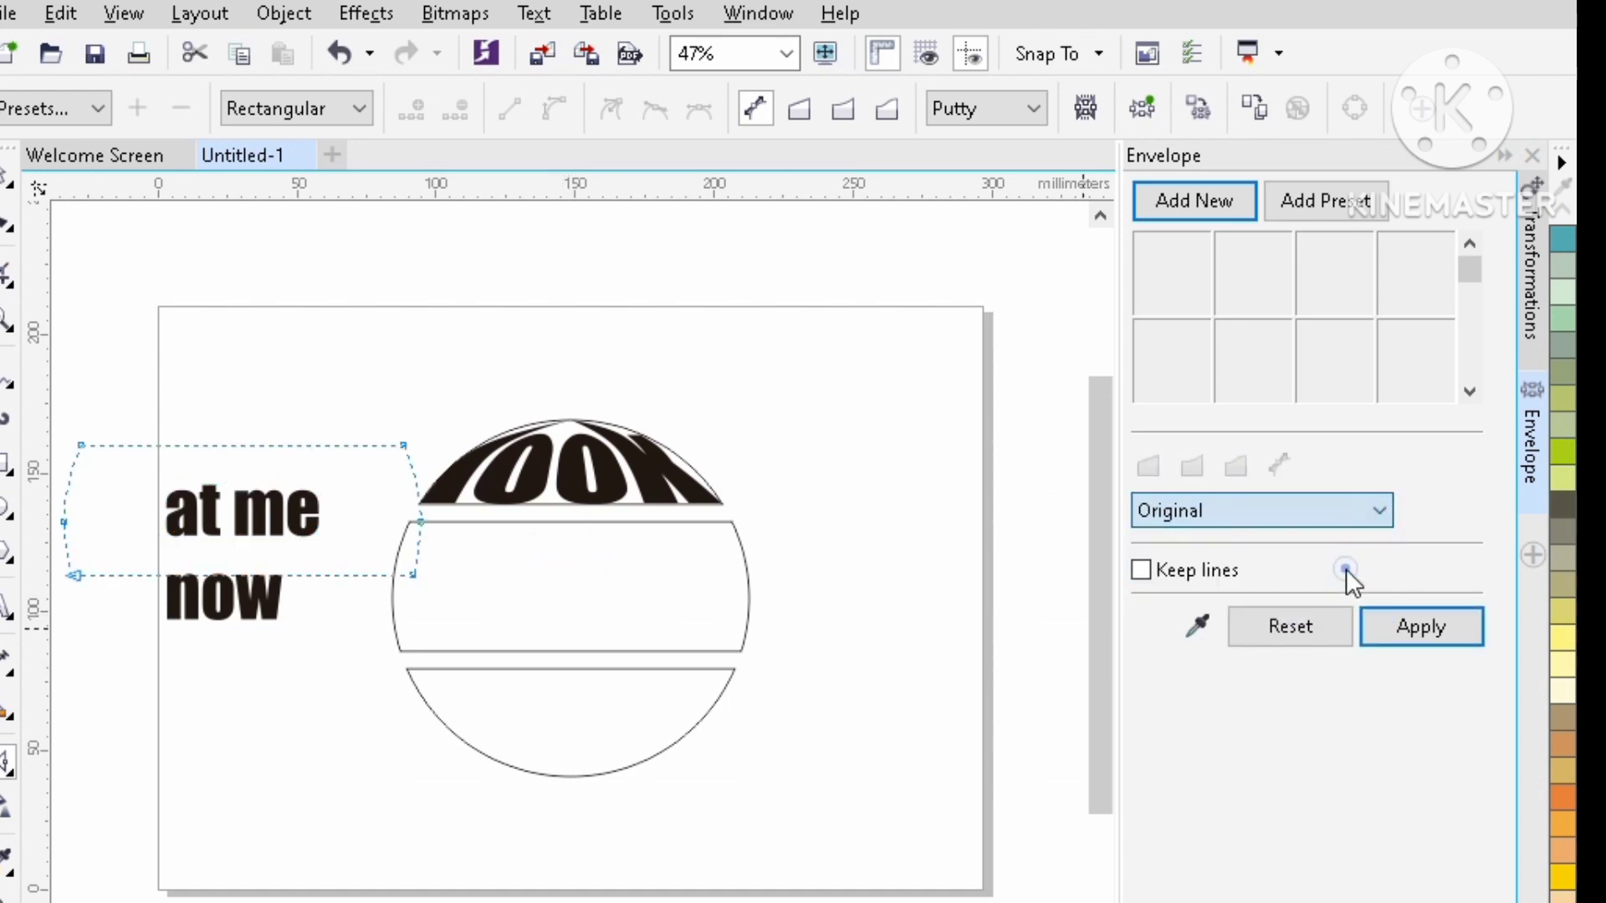
{"action": "left_click", "coordinate": [1444, 631]}
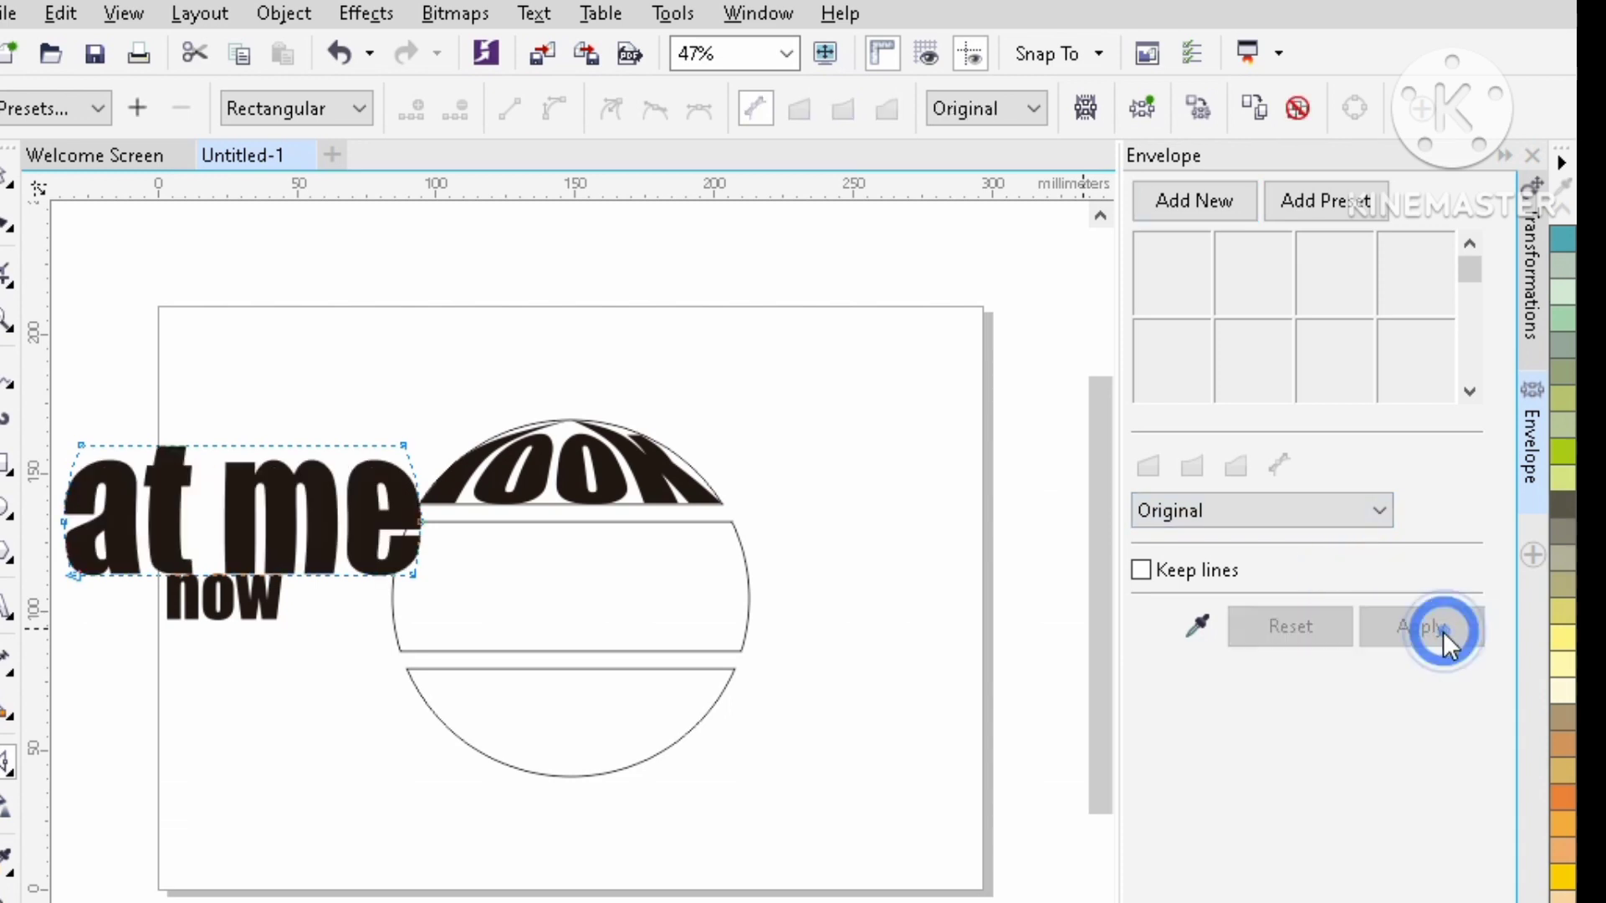
Align the text "at me" centrally, both horizontally and vertically, with the circle's middle segment.
{"action": "left_click", "coordinate": [5, 176]}
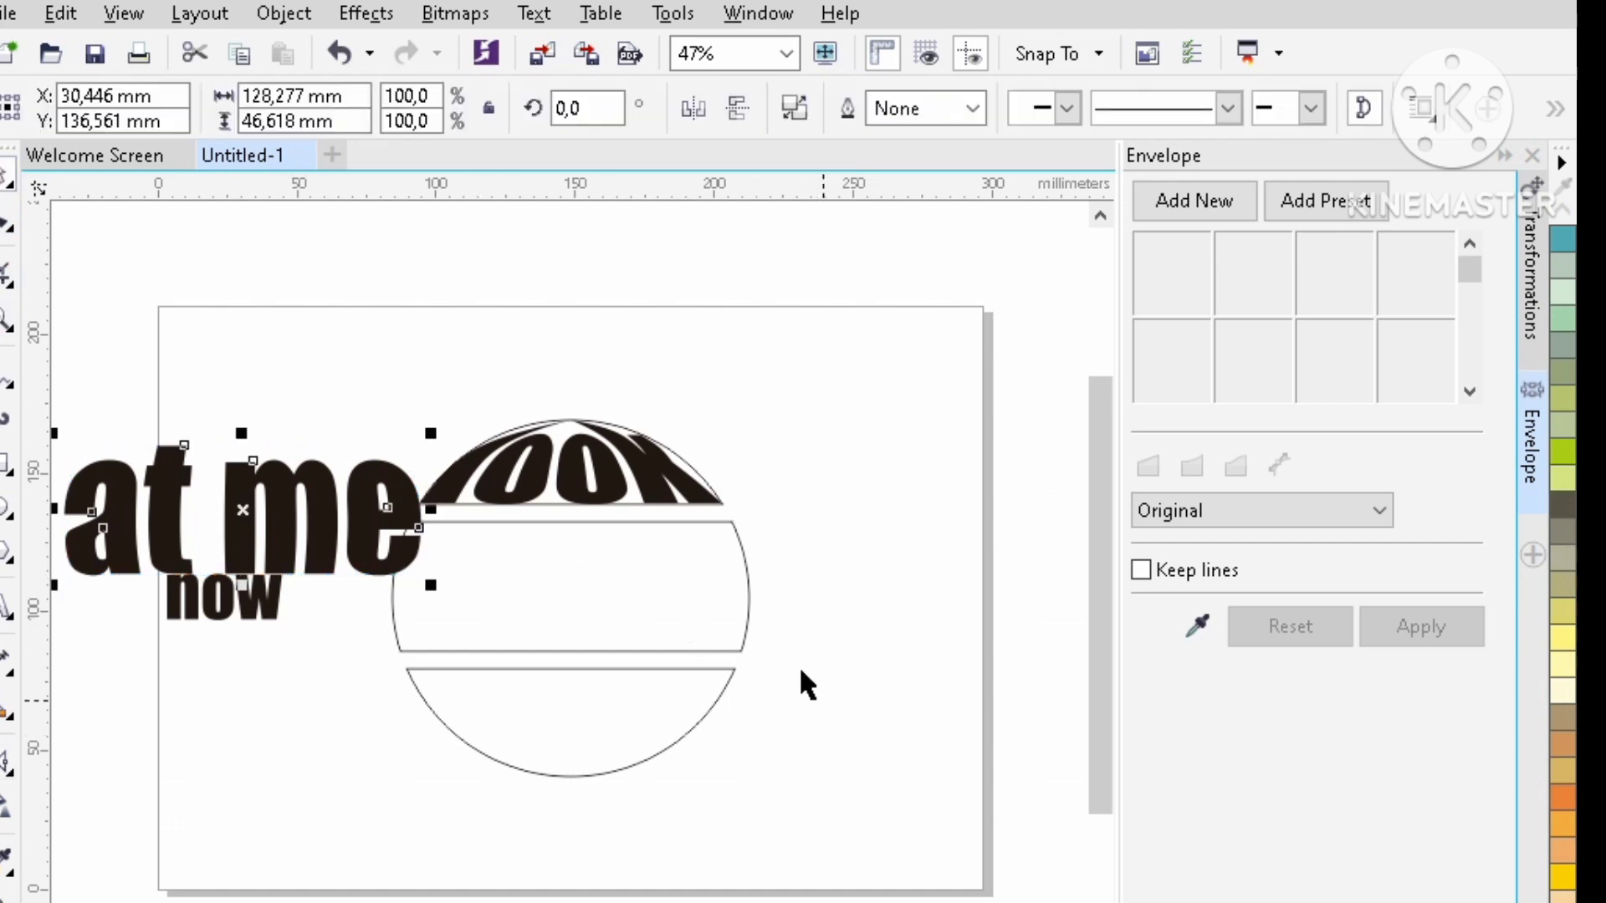
{"action": "left_click", "coordinate": [629, 573]}
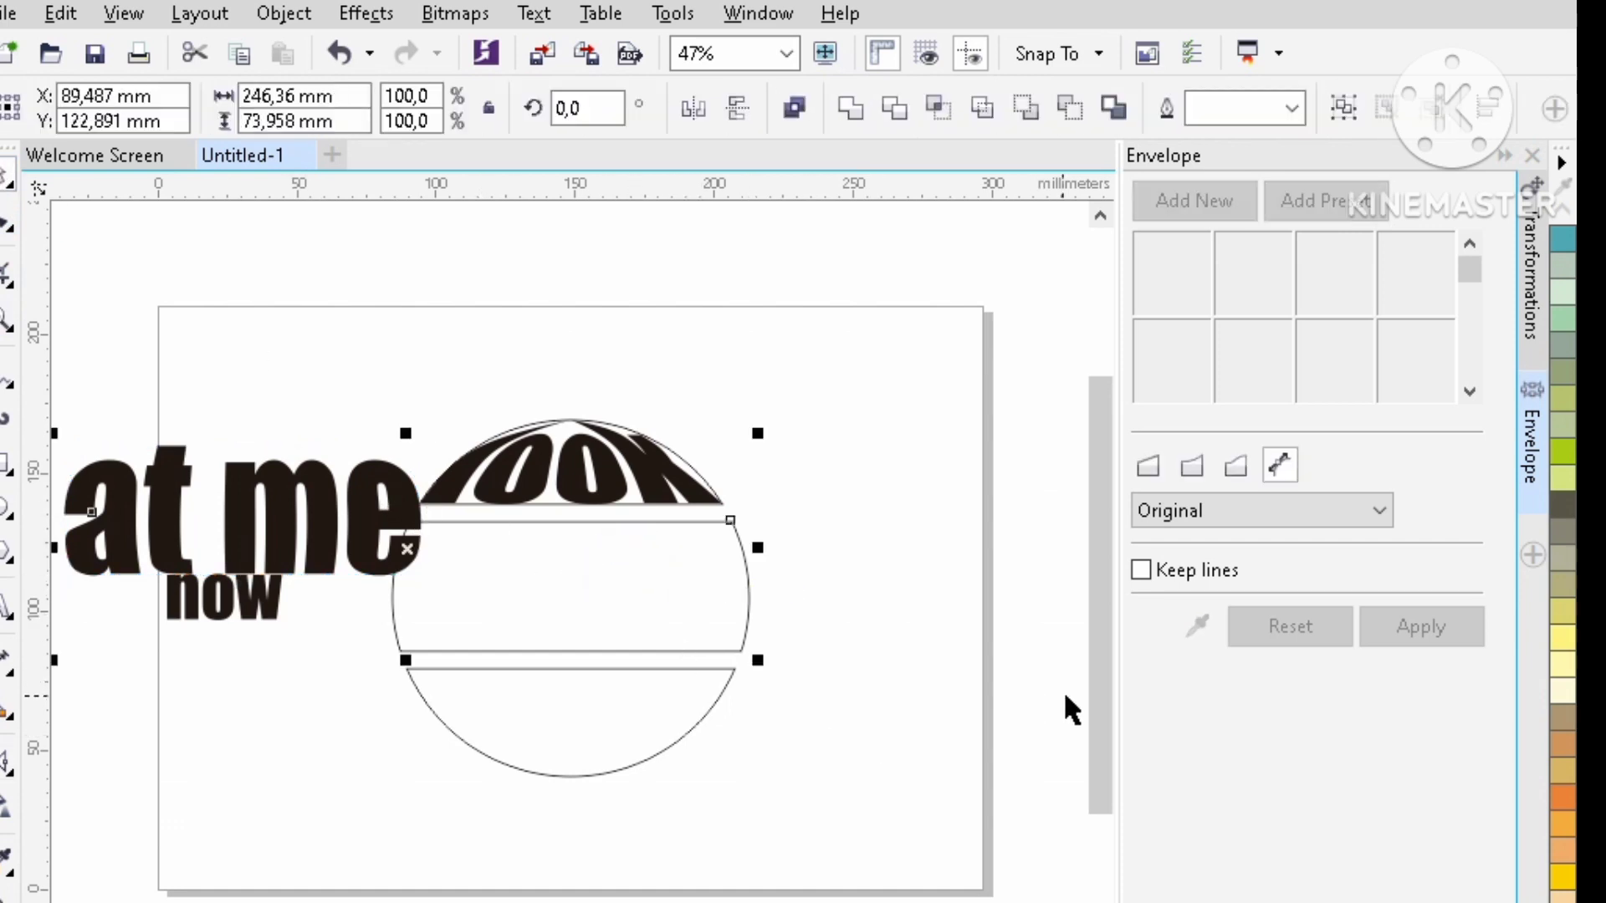
{"action": "key", "text": "c"}
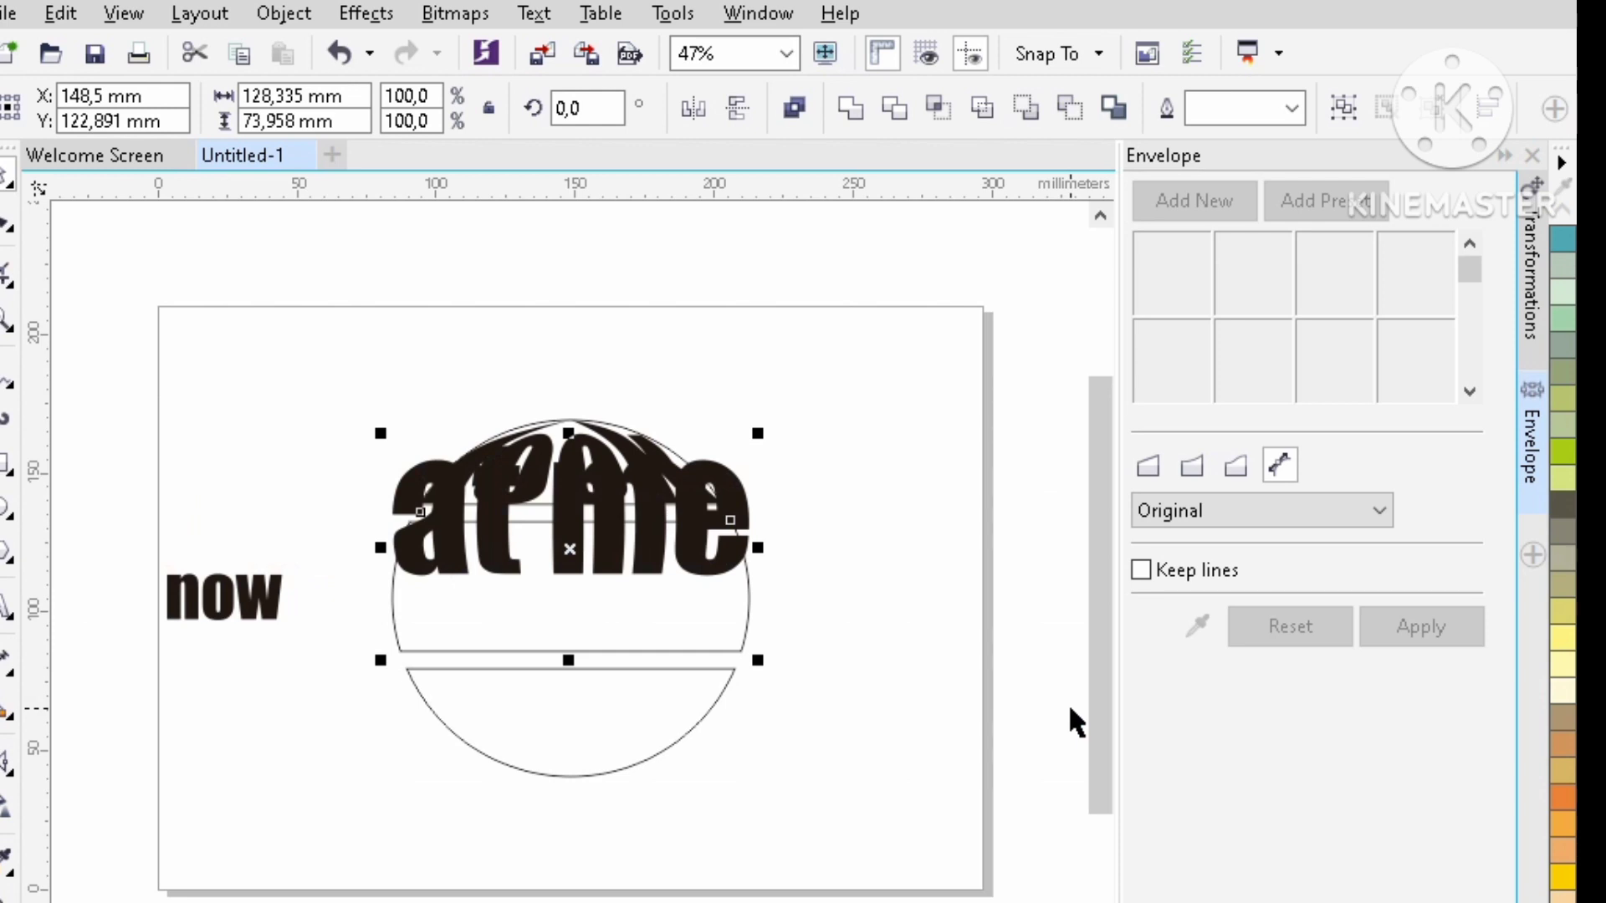
{"action": "key", "text": "e"}
{"action": "left_click", "coordinate": [227, 388]}
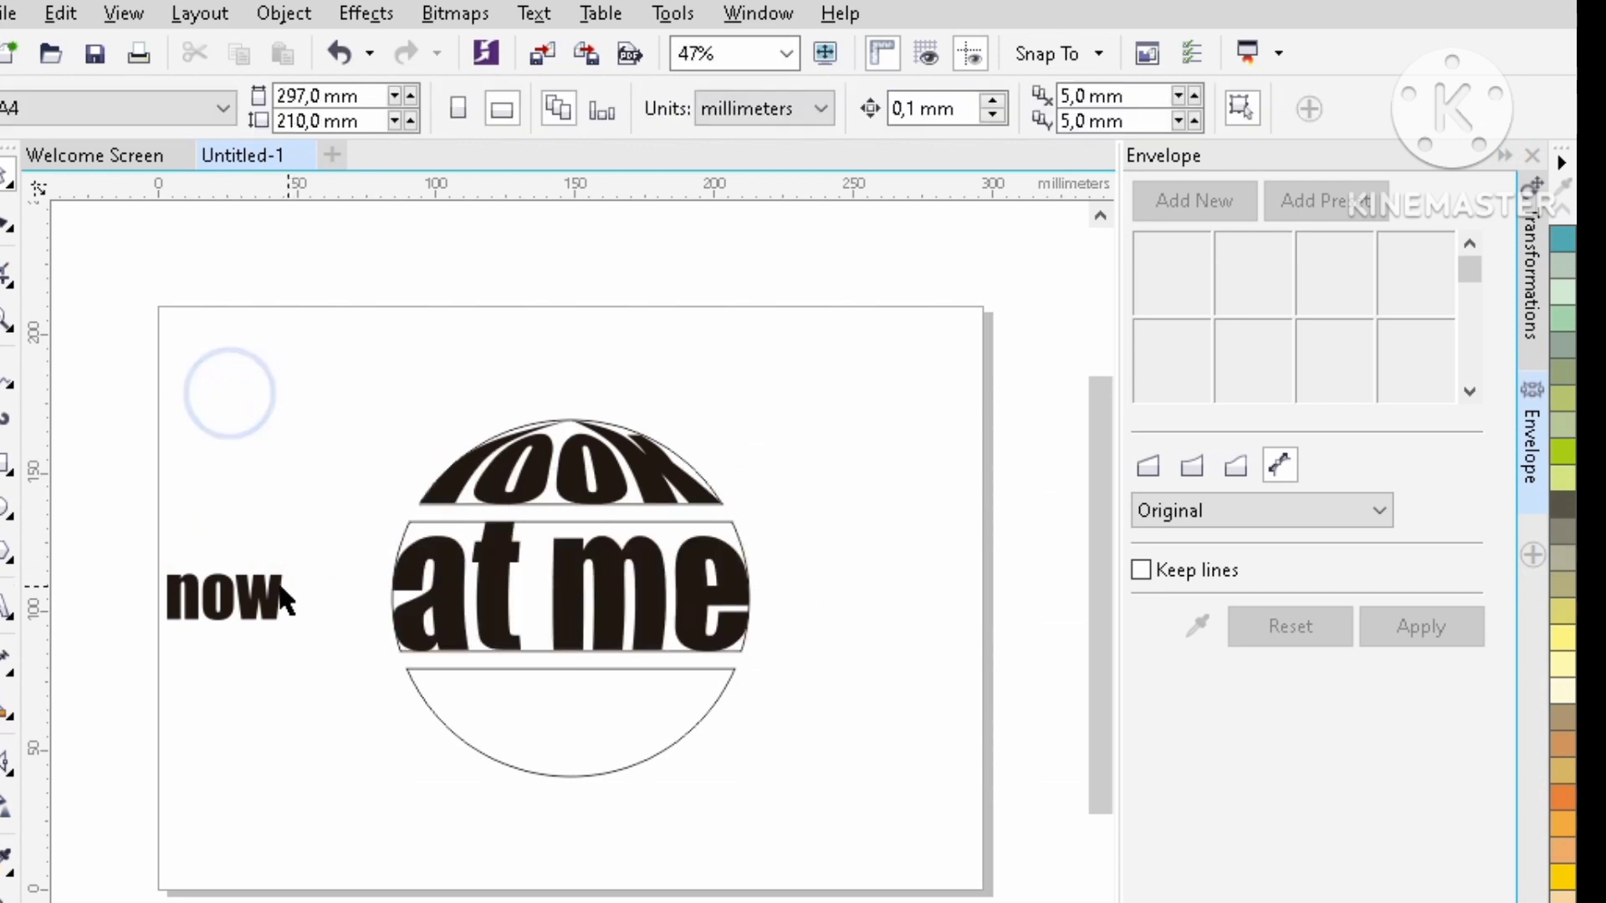
Create a new envelope for the word "now" based on the shape of the circle's lower segment.
{"action": "left_click", "coordinate": [240, 604]}
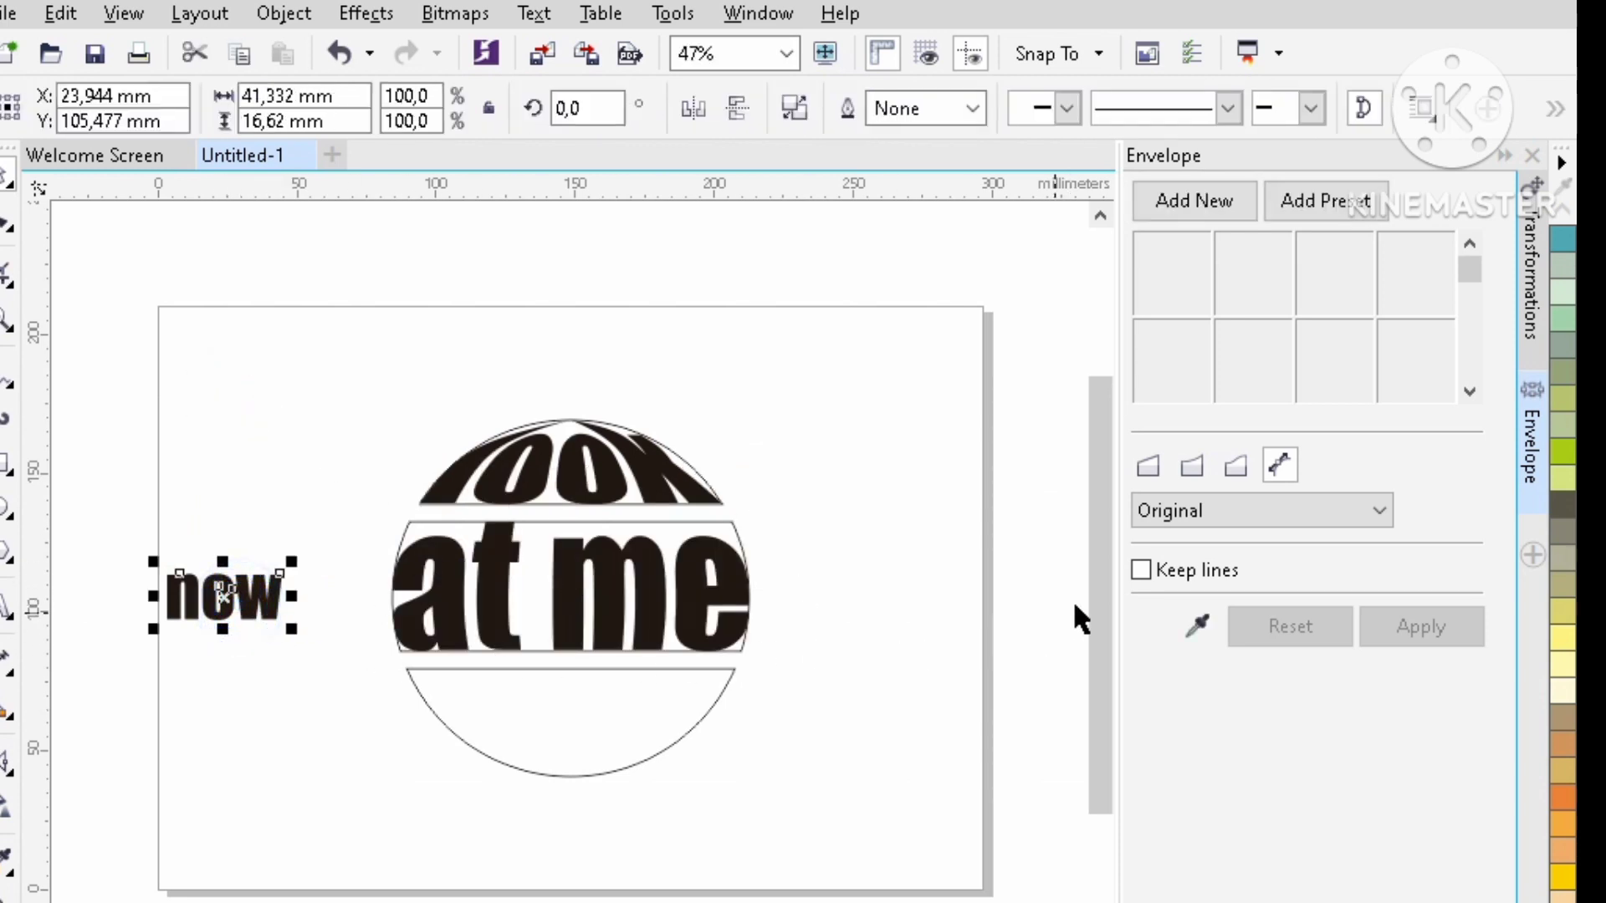
{"action": "left_click", "coordinate": [1191, 206]}
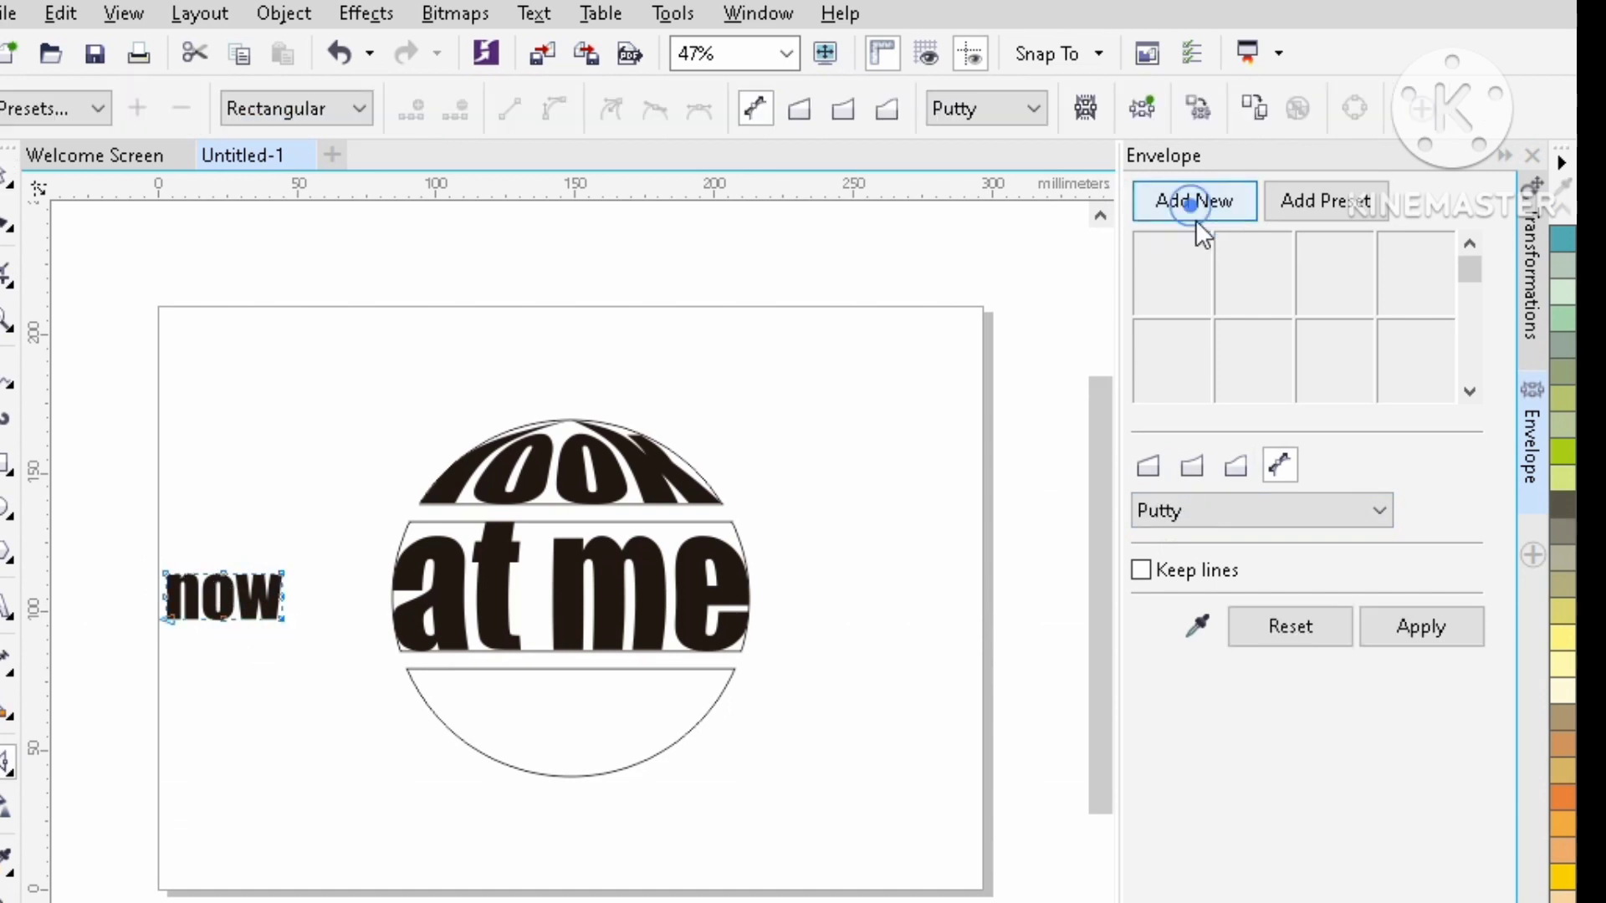
{"action": "left_click", "coordinate": [1191, 109]}
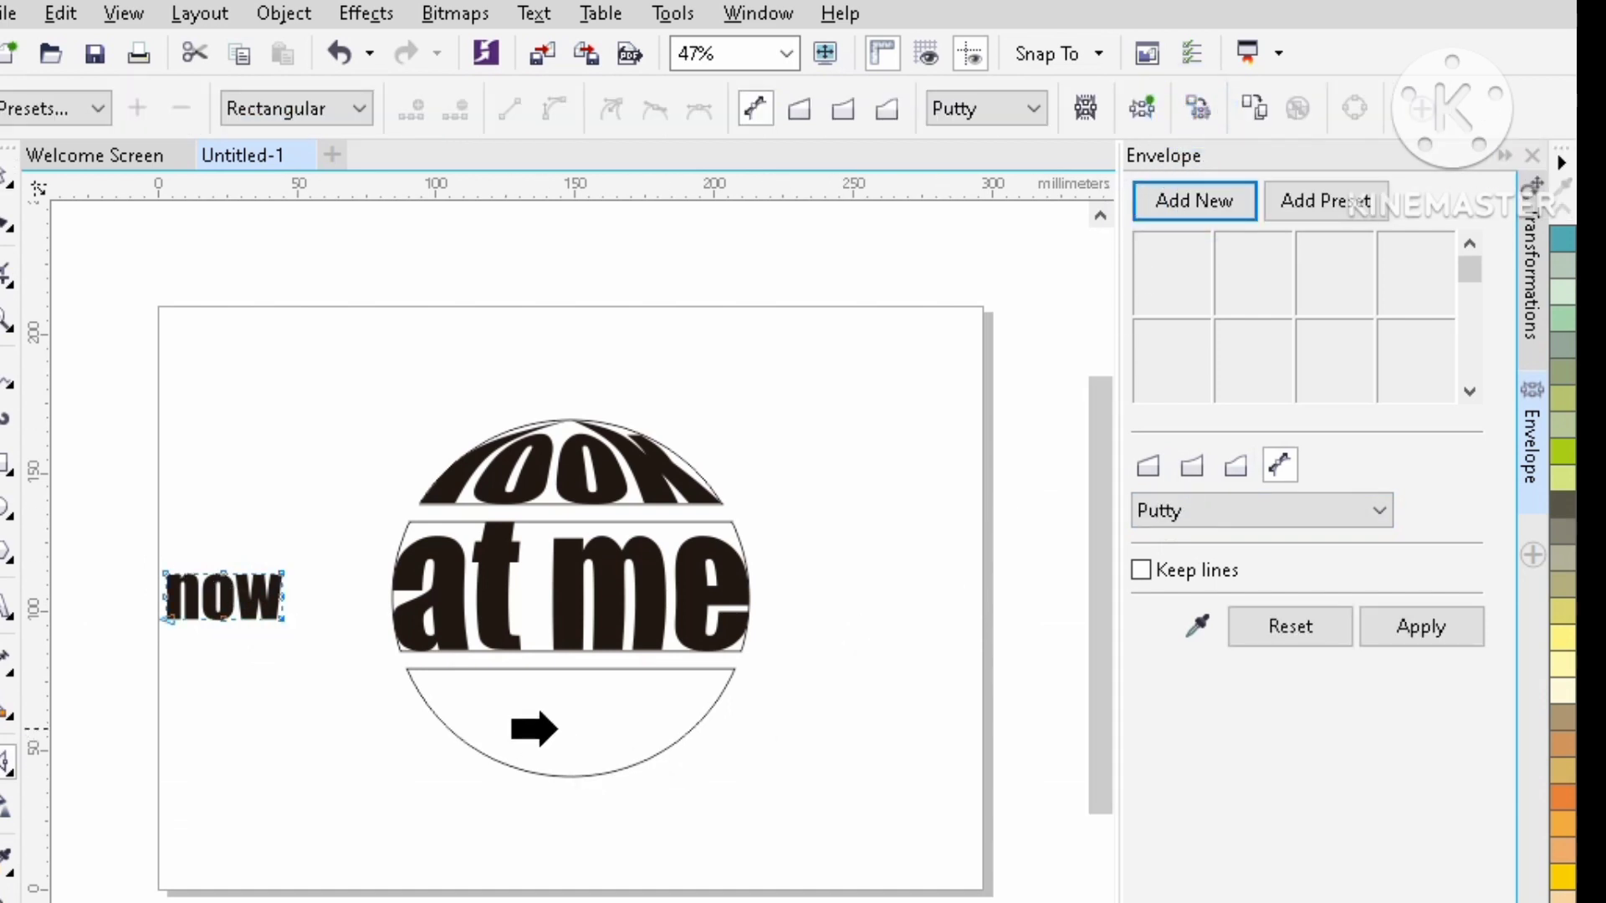
{"action": "left_click", "coordinate": [489, 728]}
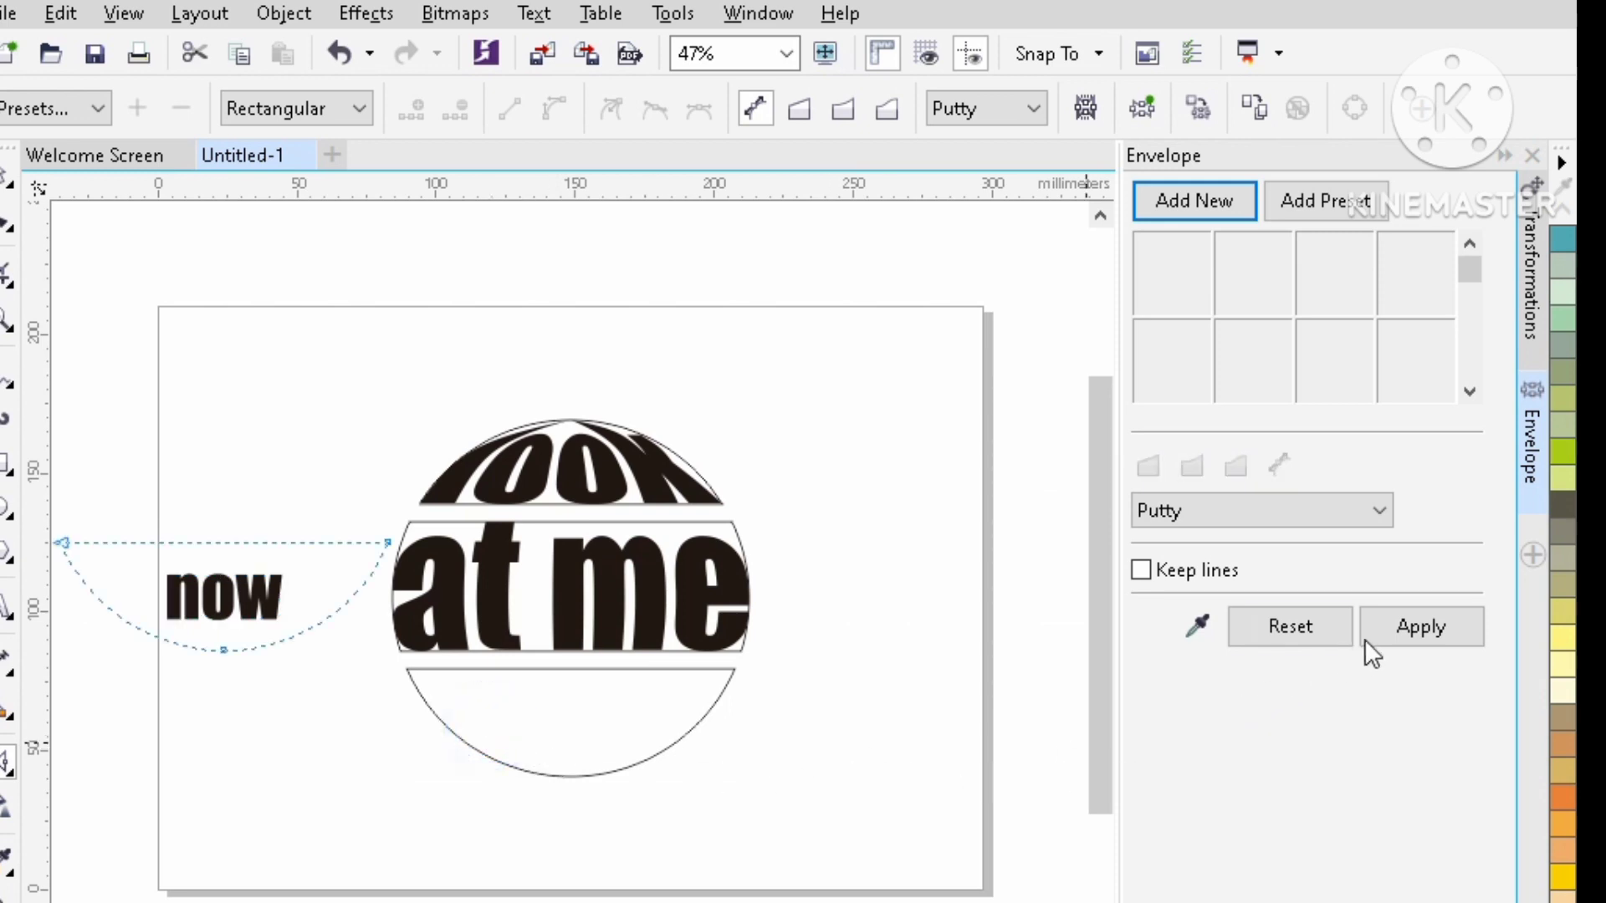
Apply the envelope to the word "now" with the Horizontal mapping mode.
{"action": "left_click", "coordinate": [1376, 508]}
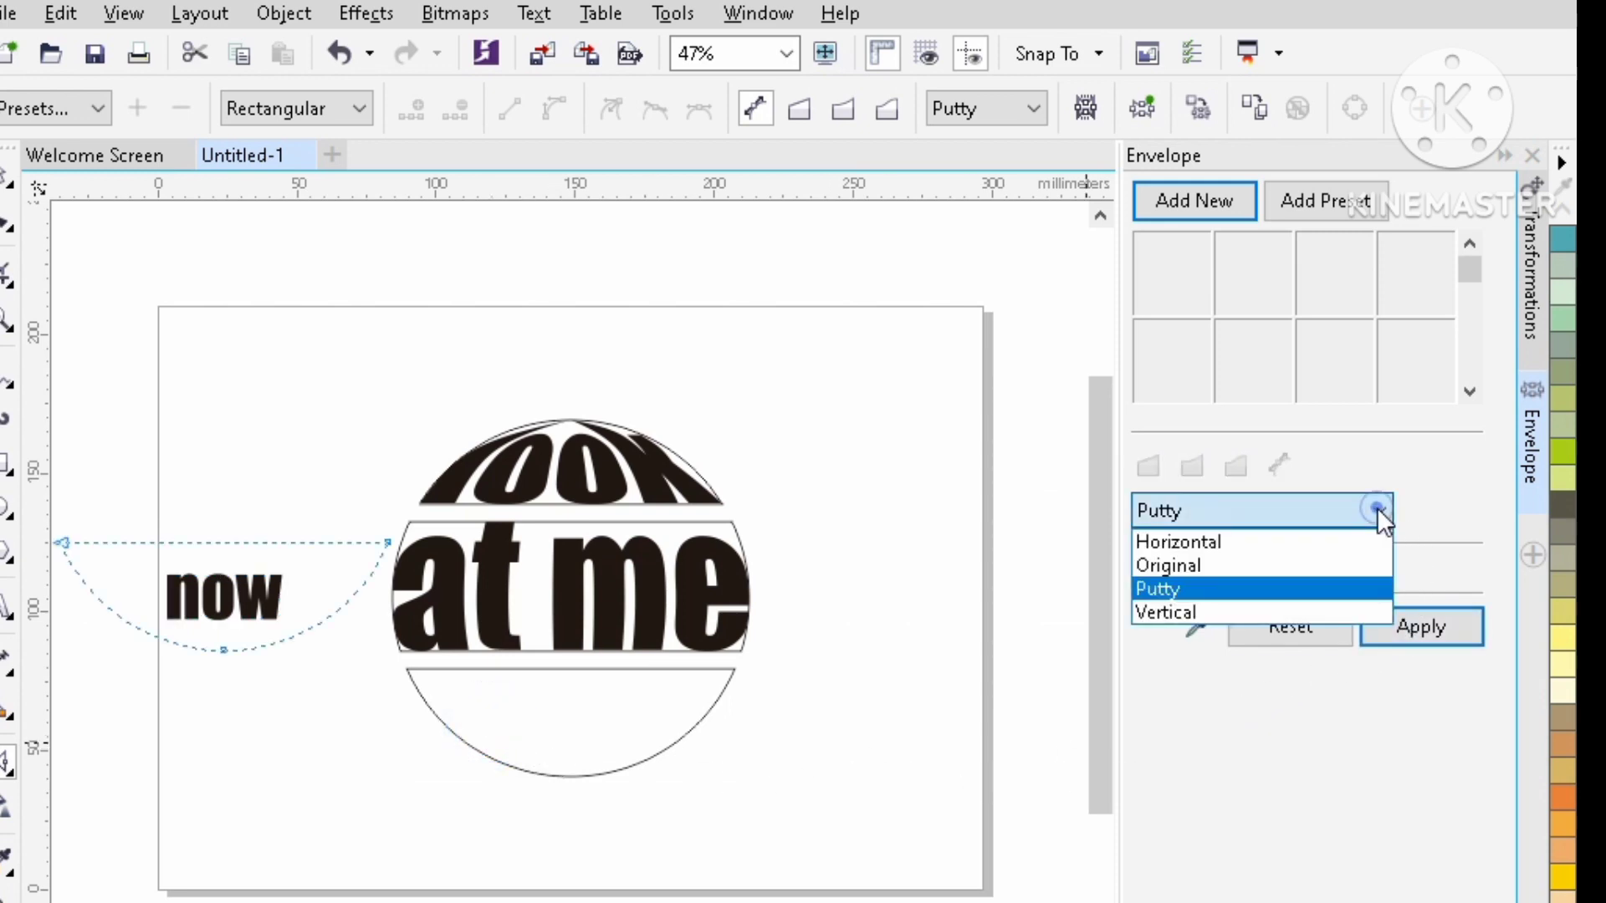
{"action": "left_click", "coordinate": [1302, 544]}
{"action": "left_click", "coordinate": [1444, 634]}
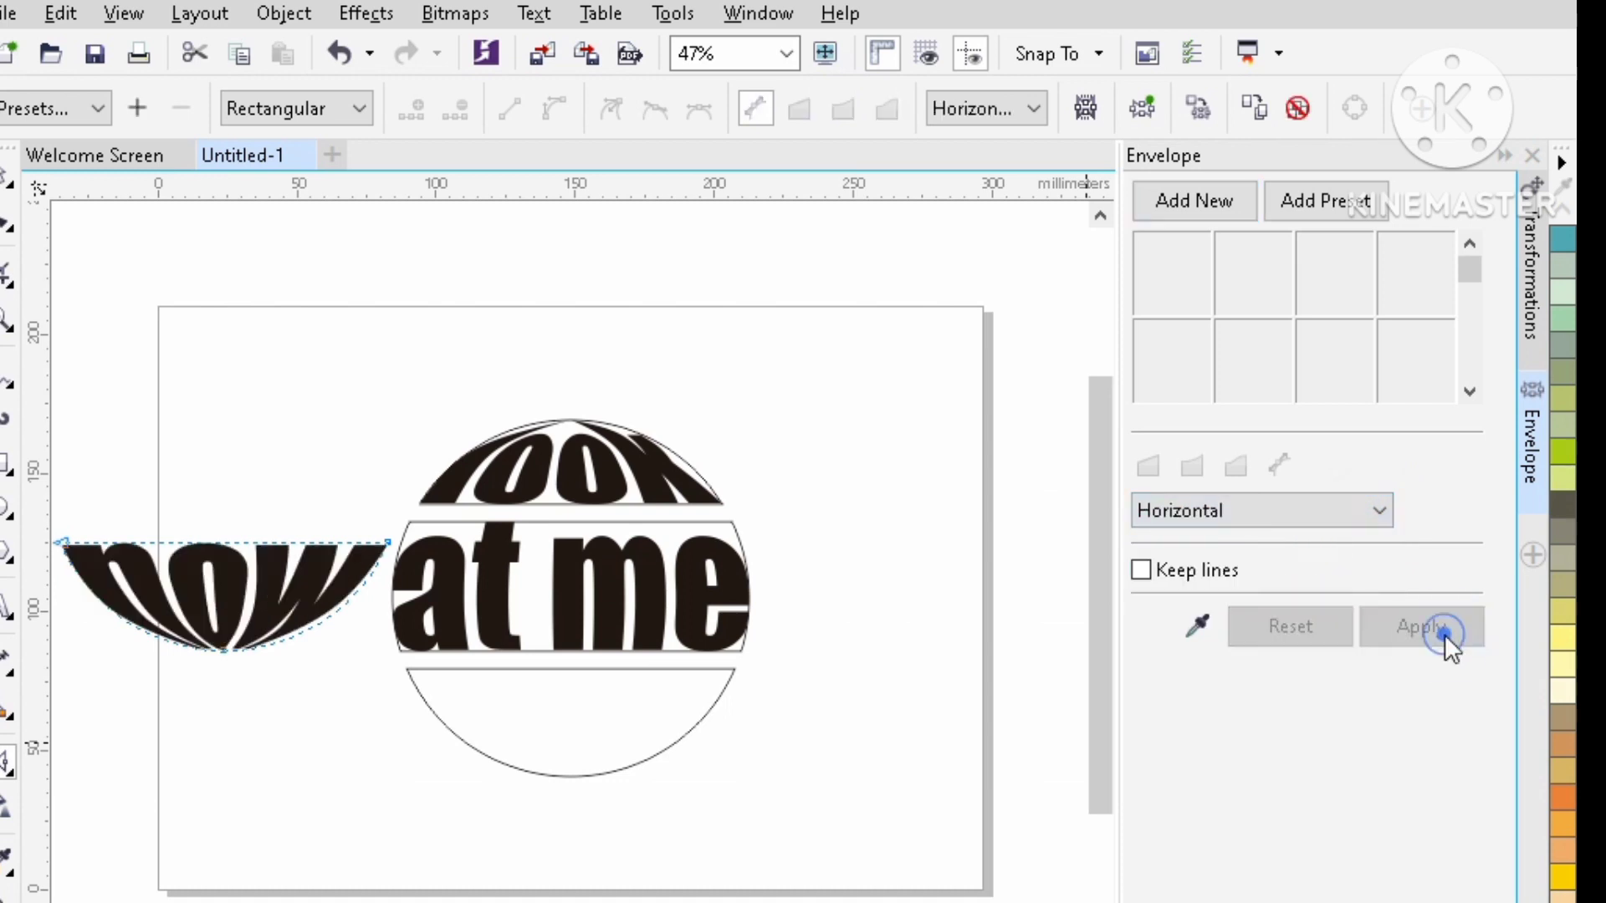
Align the word "now" with the circle's lower segment, centring it horizontally and matching the bottom edges.
{"action": "left_click", "coordinate": [7, 180]}
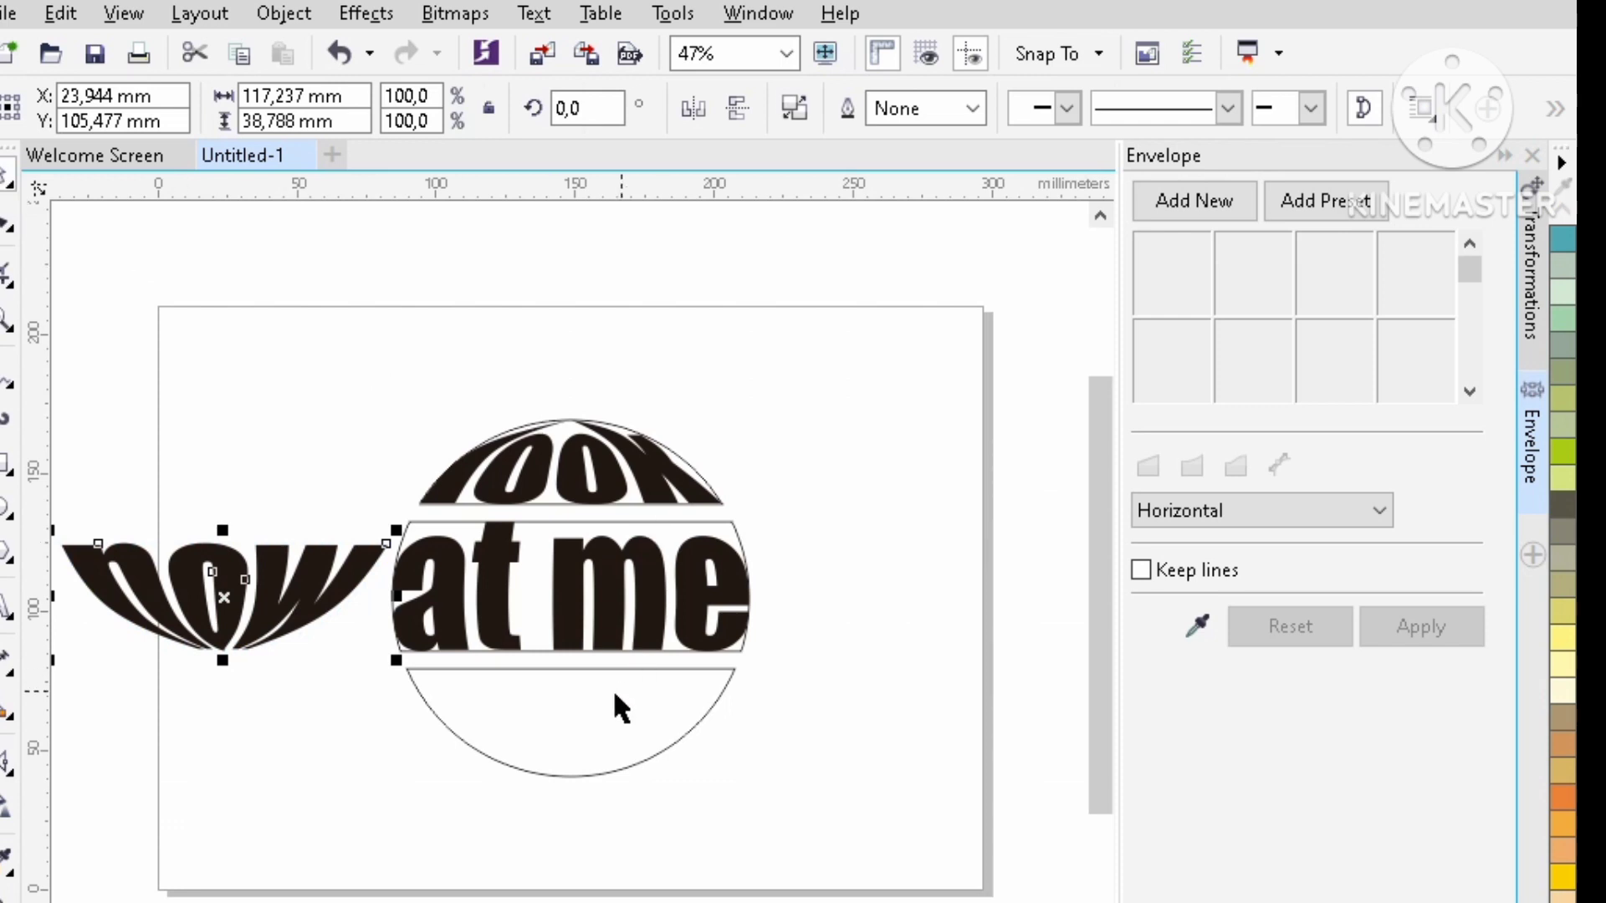
{"action": "left_click", "coordinate": [596, 736], "text": "shift"}
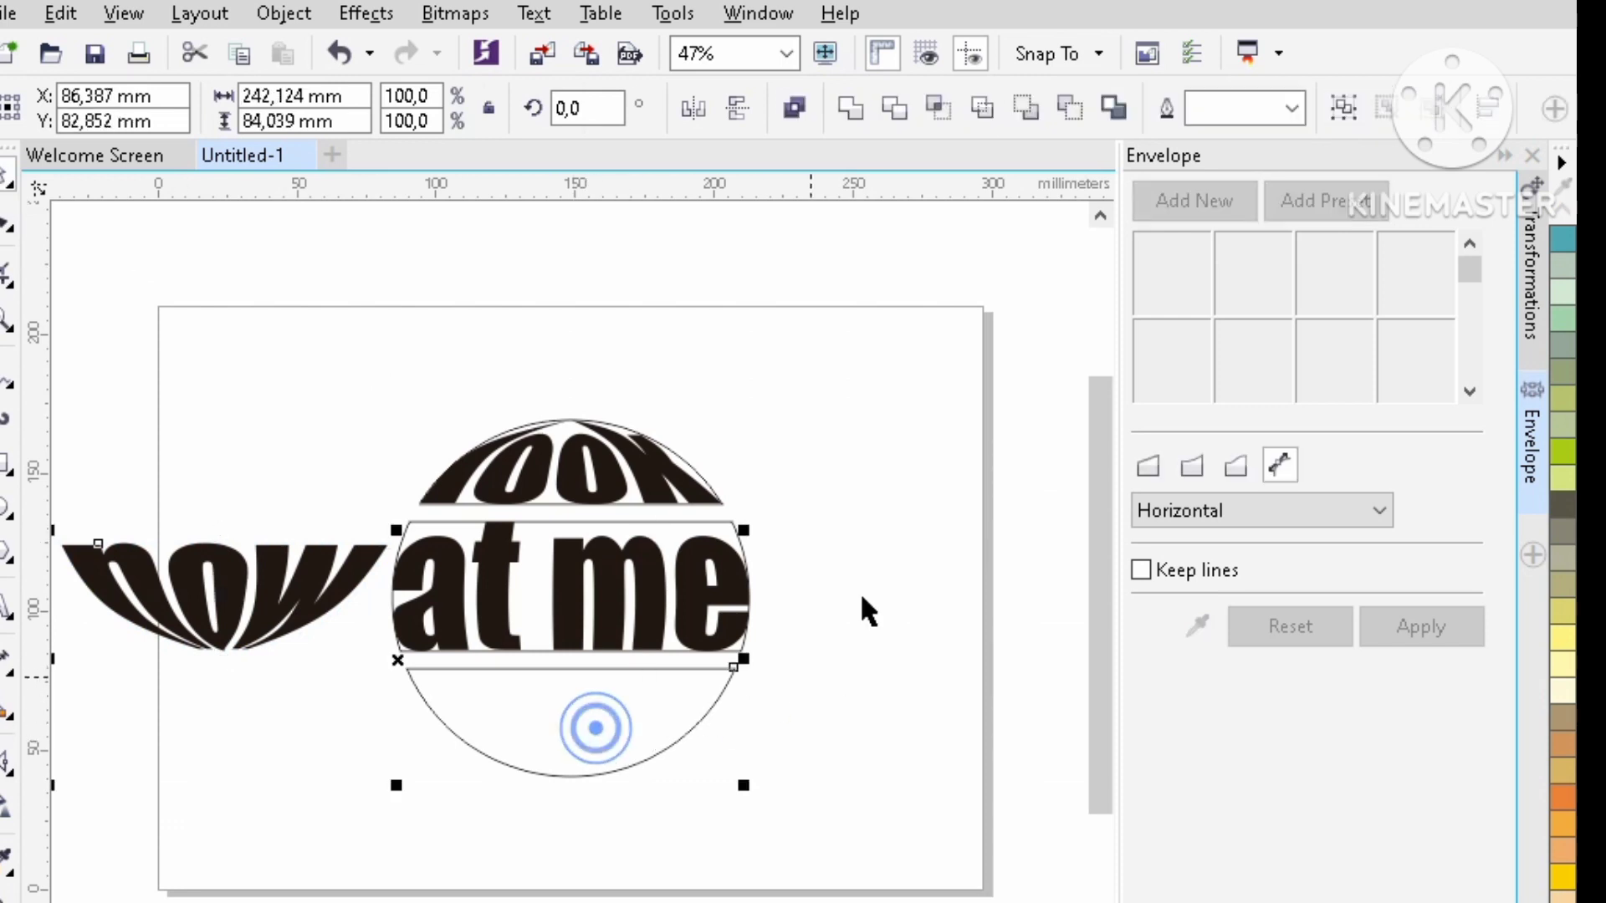
{"action": "key", "text": "c"}
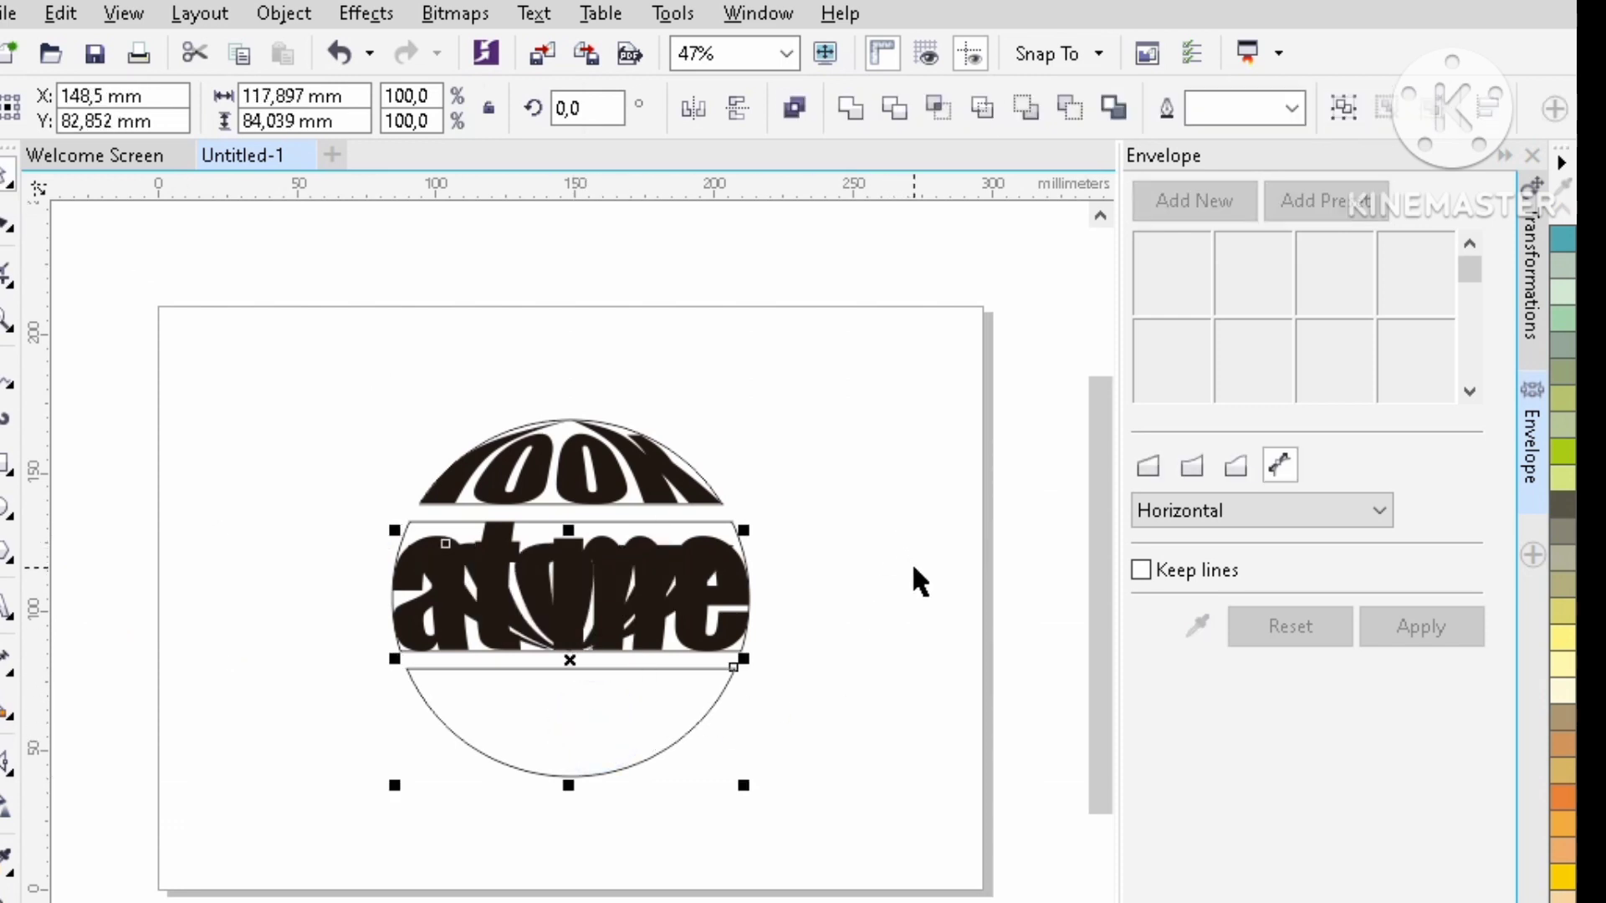
{"action": "key", "text": "b"}
{"action": "left_click", "coordinate": [316, 376]}
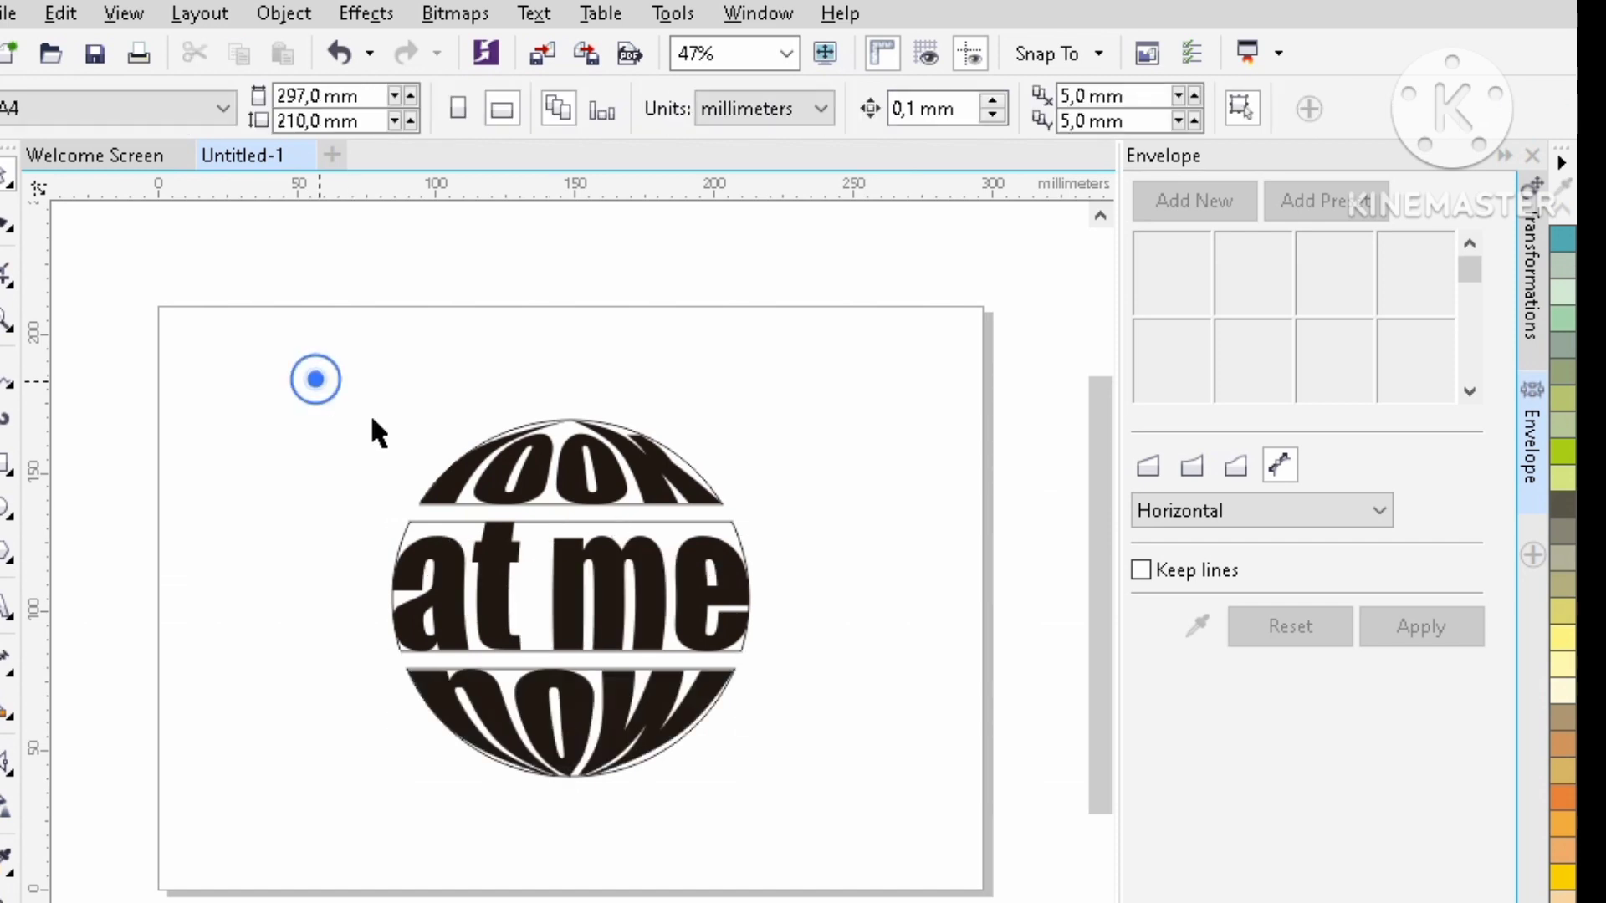
Move the outlines of the three circle segments away from the text and delete them.
{"action": "left_click", "coordinate": [629, 506]}
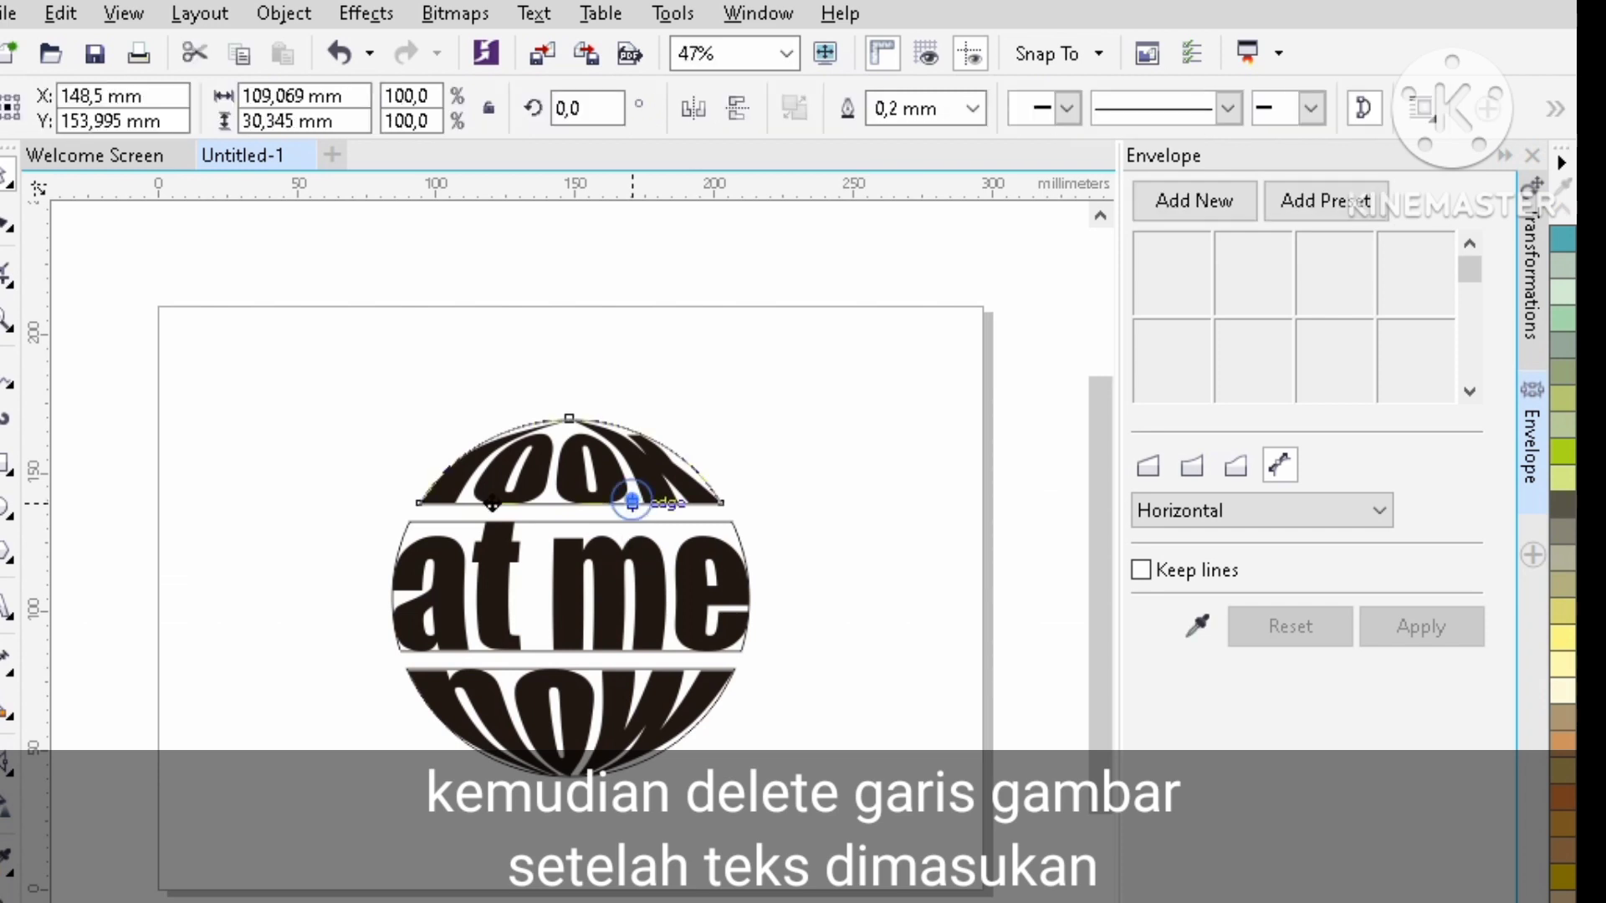
{"action": "left_click_drag", "start_coordinate": [629, 505], "coordinate": [343, 402]}
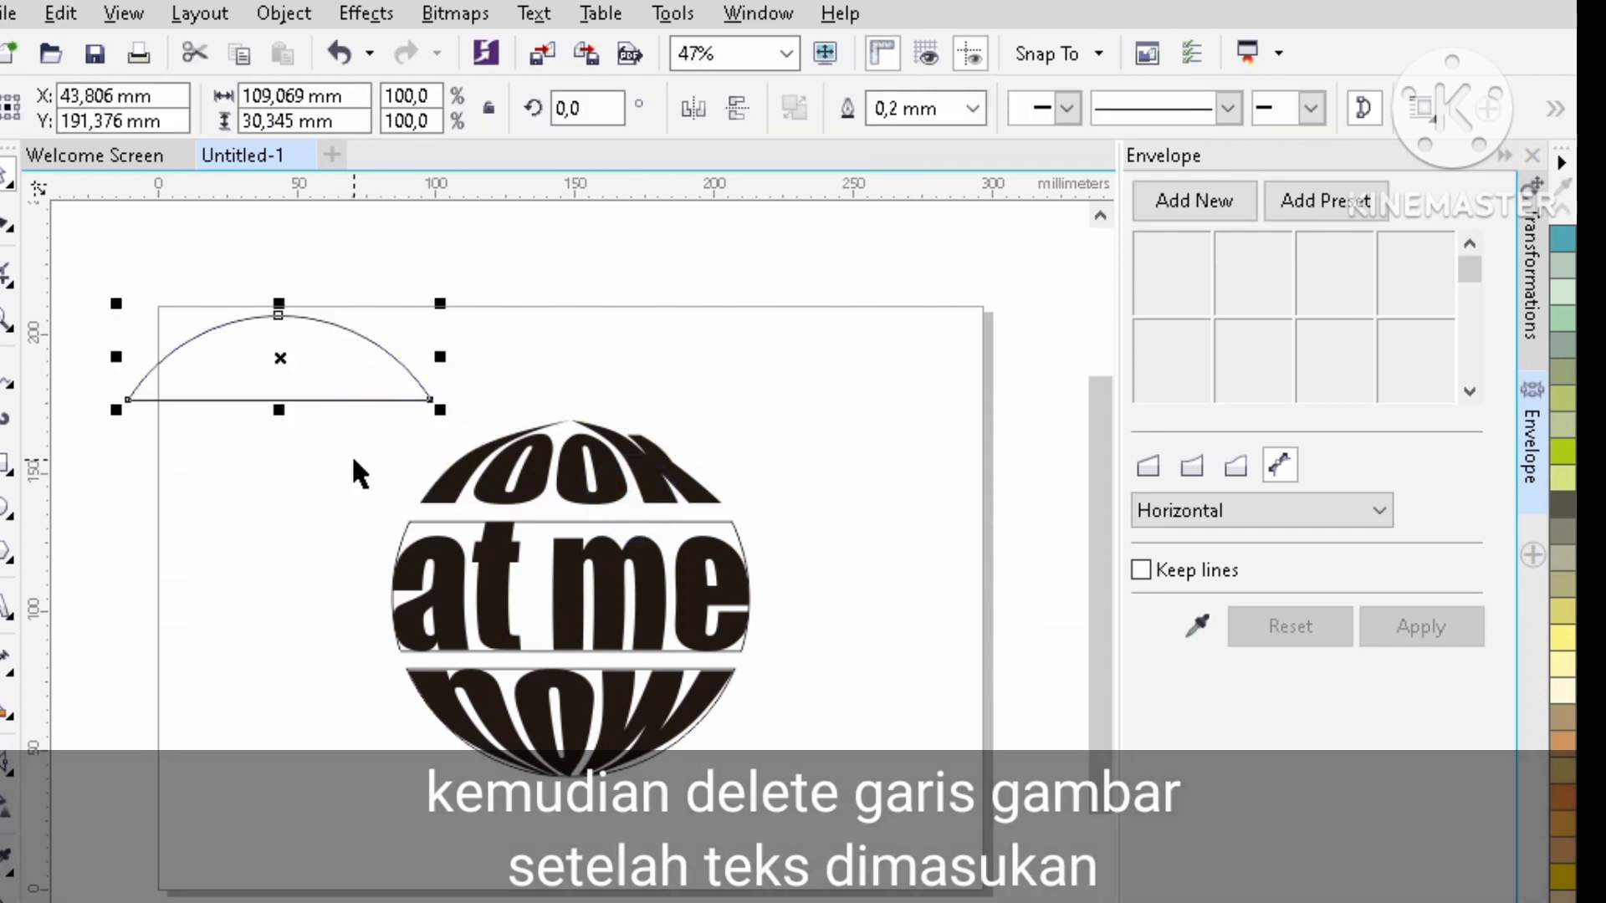
{"action": "key", "text": "Delete"}
{"action": "left_click_drag", "start_coordinate": [563, 525], "coordinate": [281, 353]}
{"action": "key", "text": "Delete"}
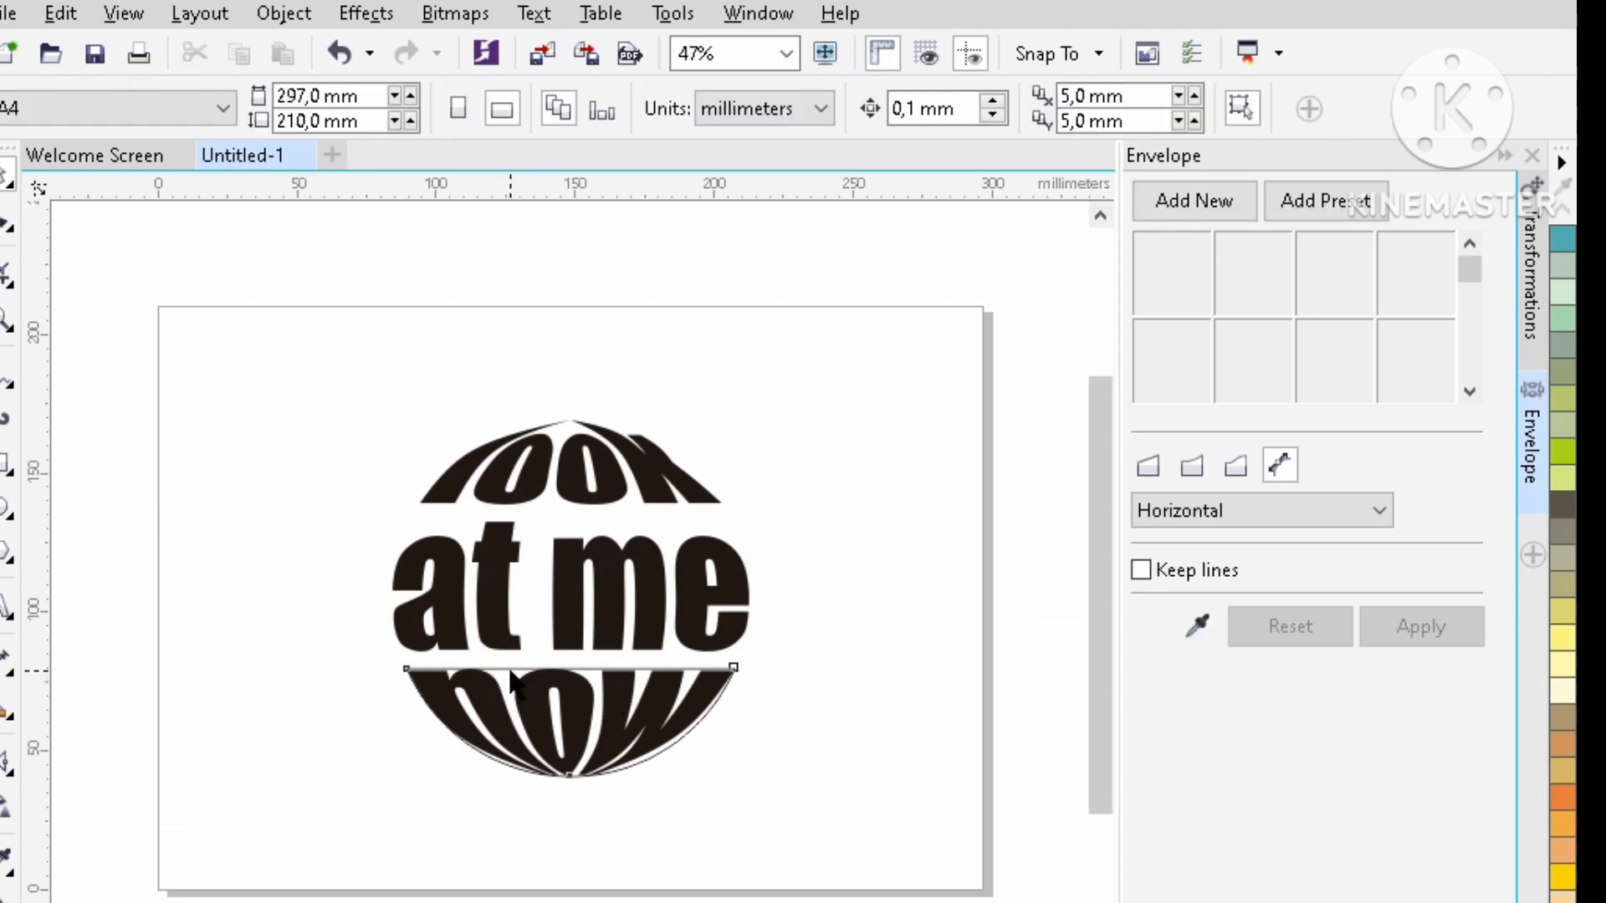
{"action": "left_click_drag", "start_coordinate": [525, 663], "coordinate": [831, 336]}
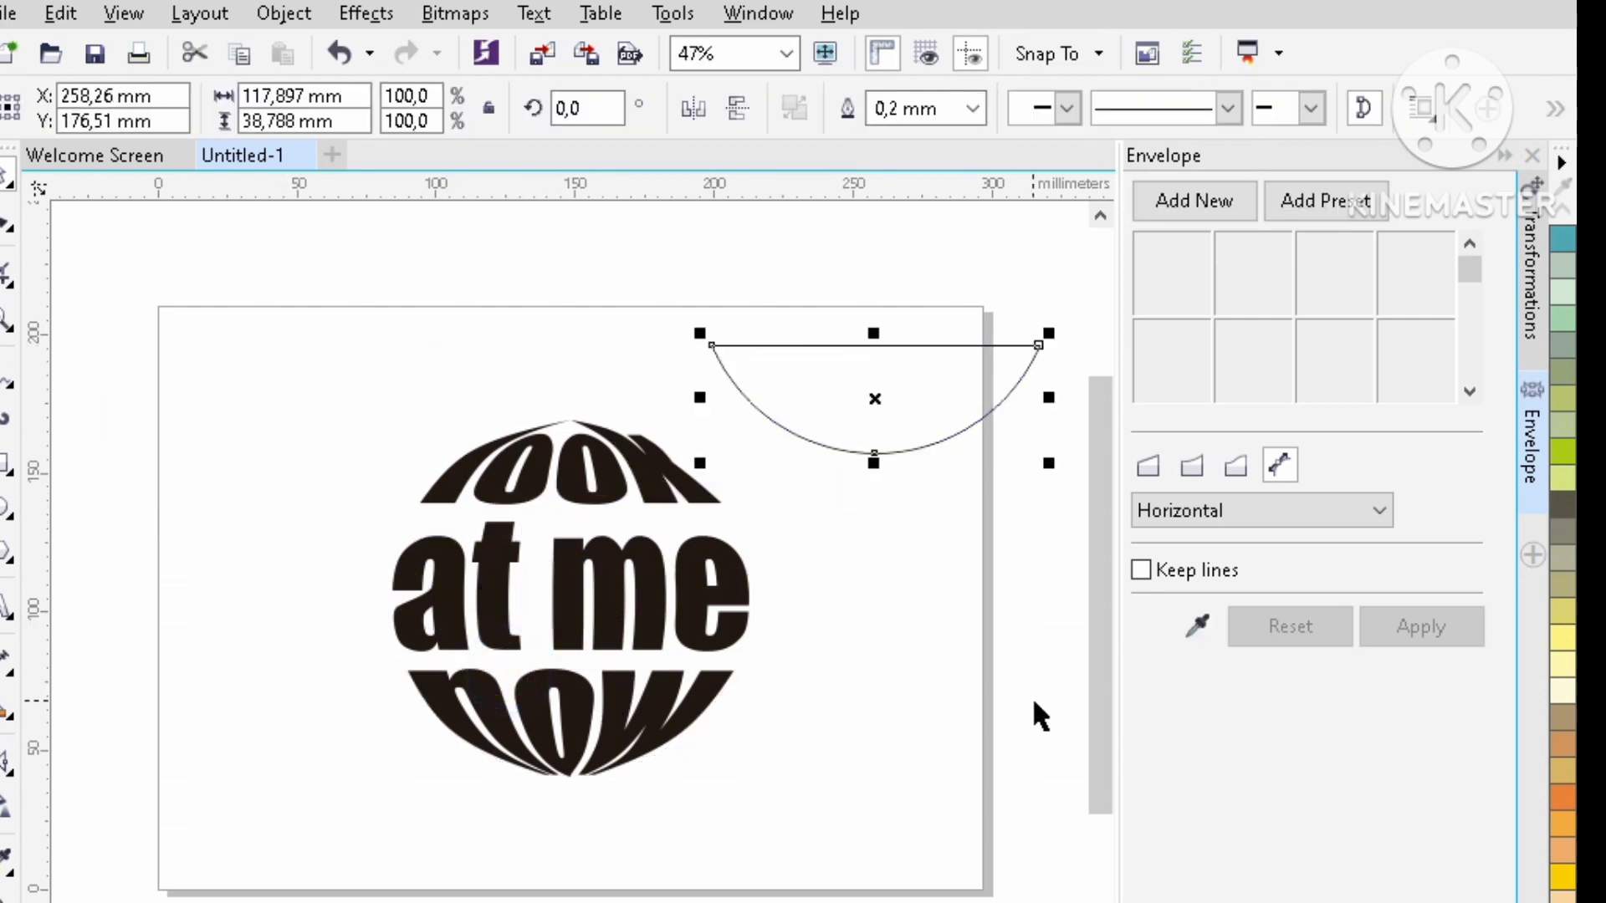
{"action": "key", "text": "Delete"}
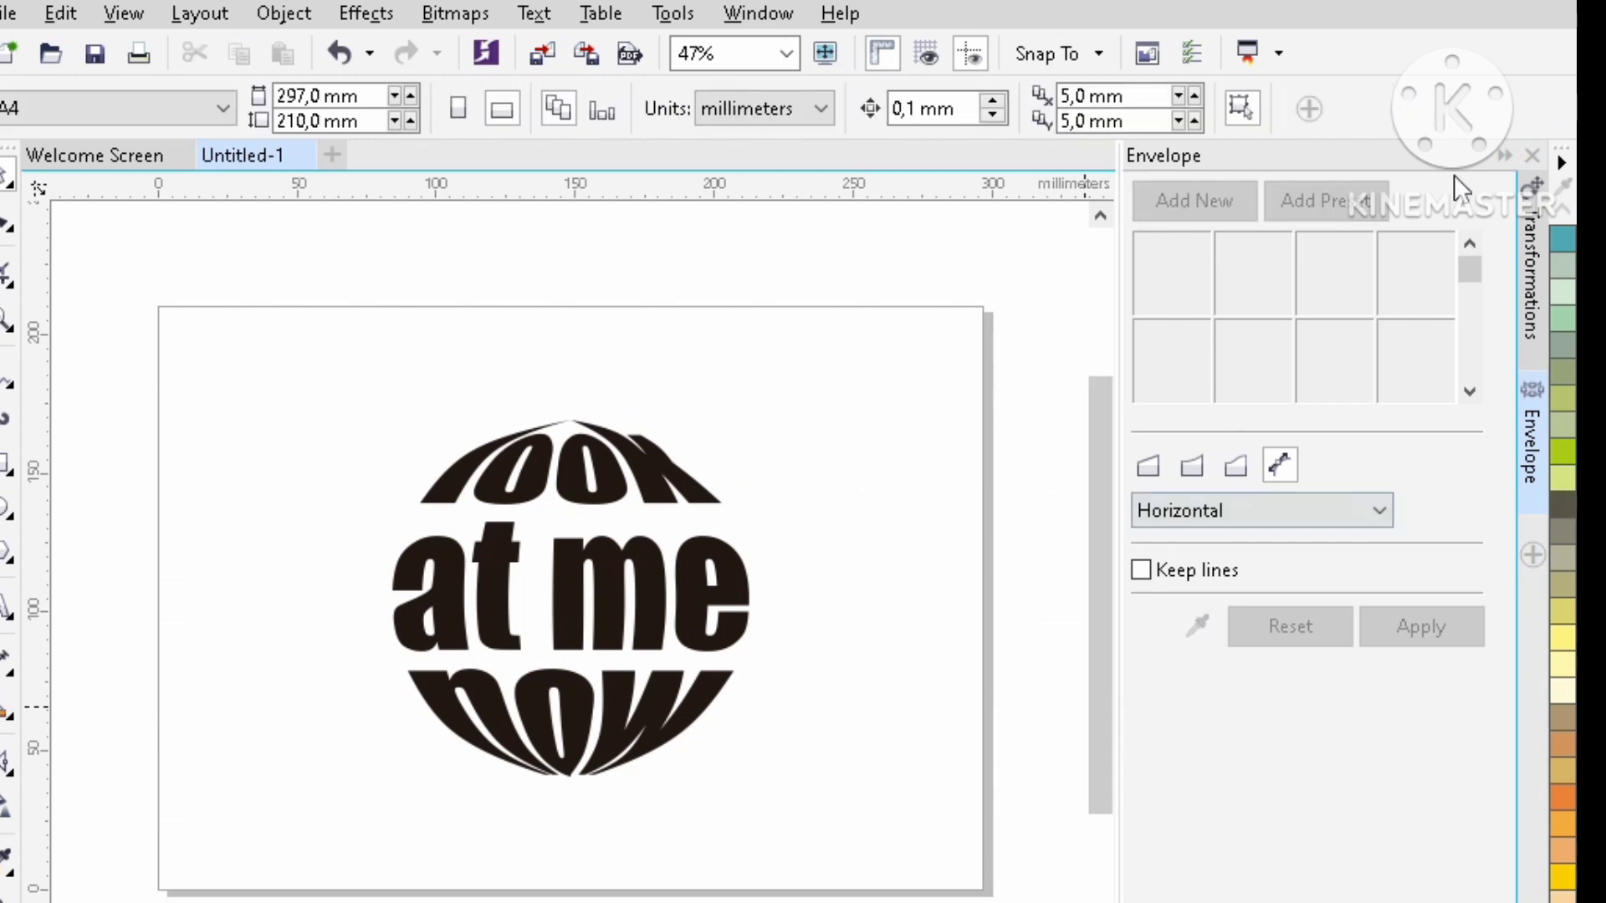
Collapse the Envelope docker and group the three words of the circular design.
{"action": "left_click", "coordinate": [1504, 158]}
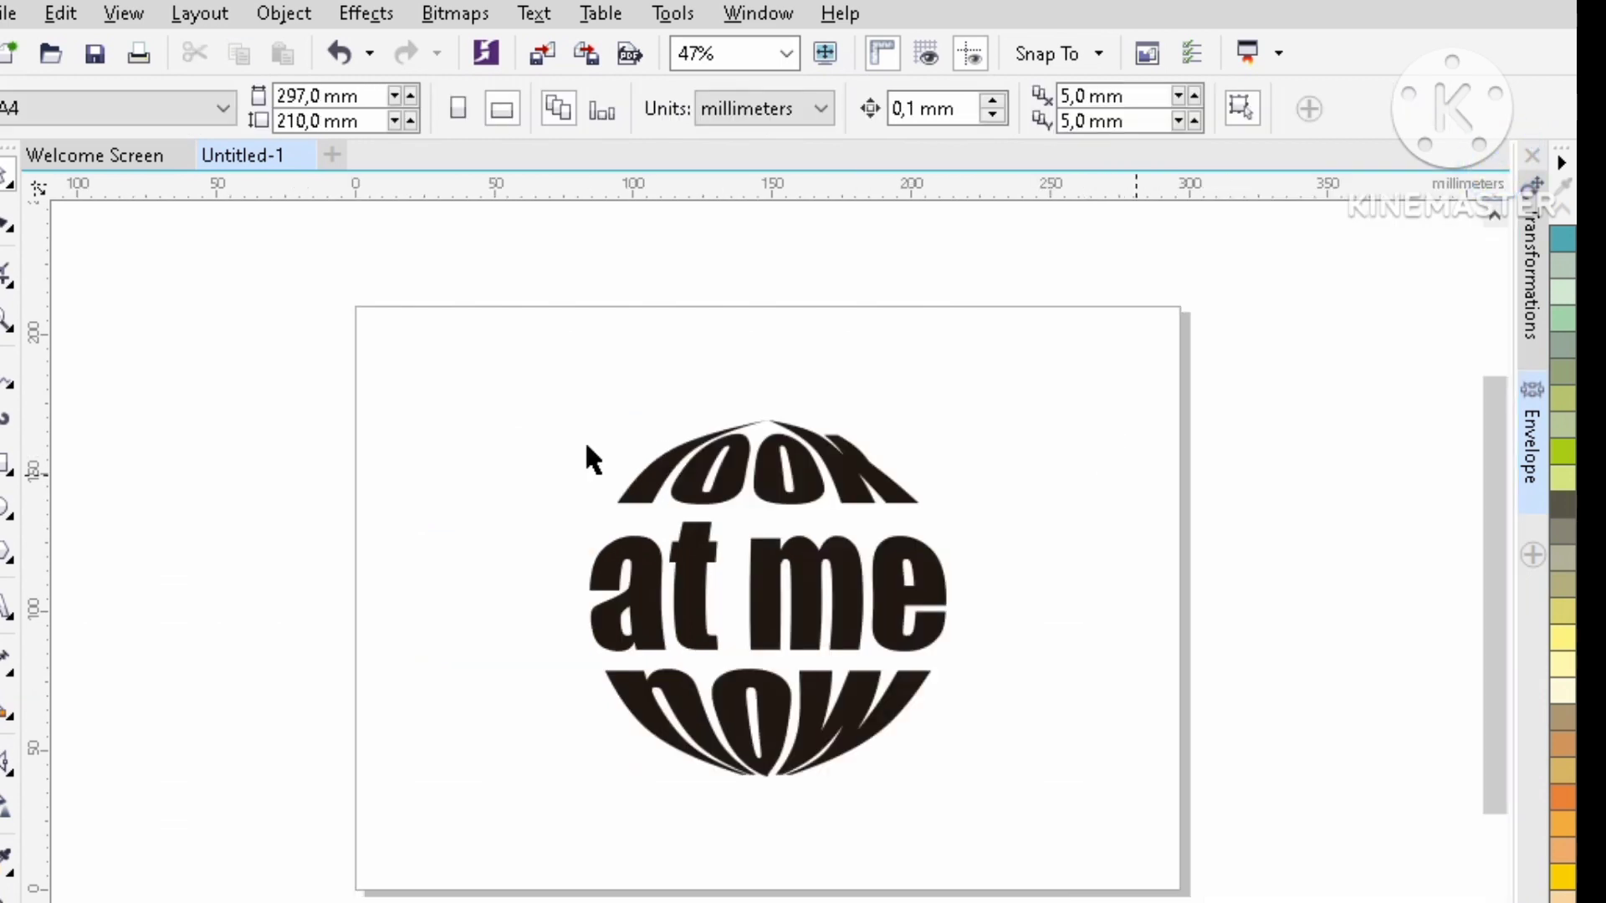
{"action": "left_click_drag", "start_coordinate": [531, 378], "coordinate": [1082, 856]}
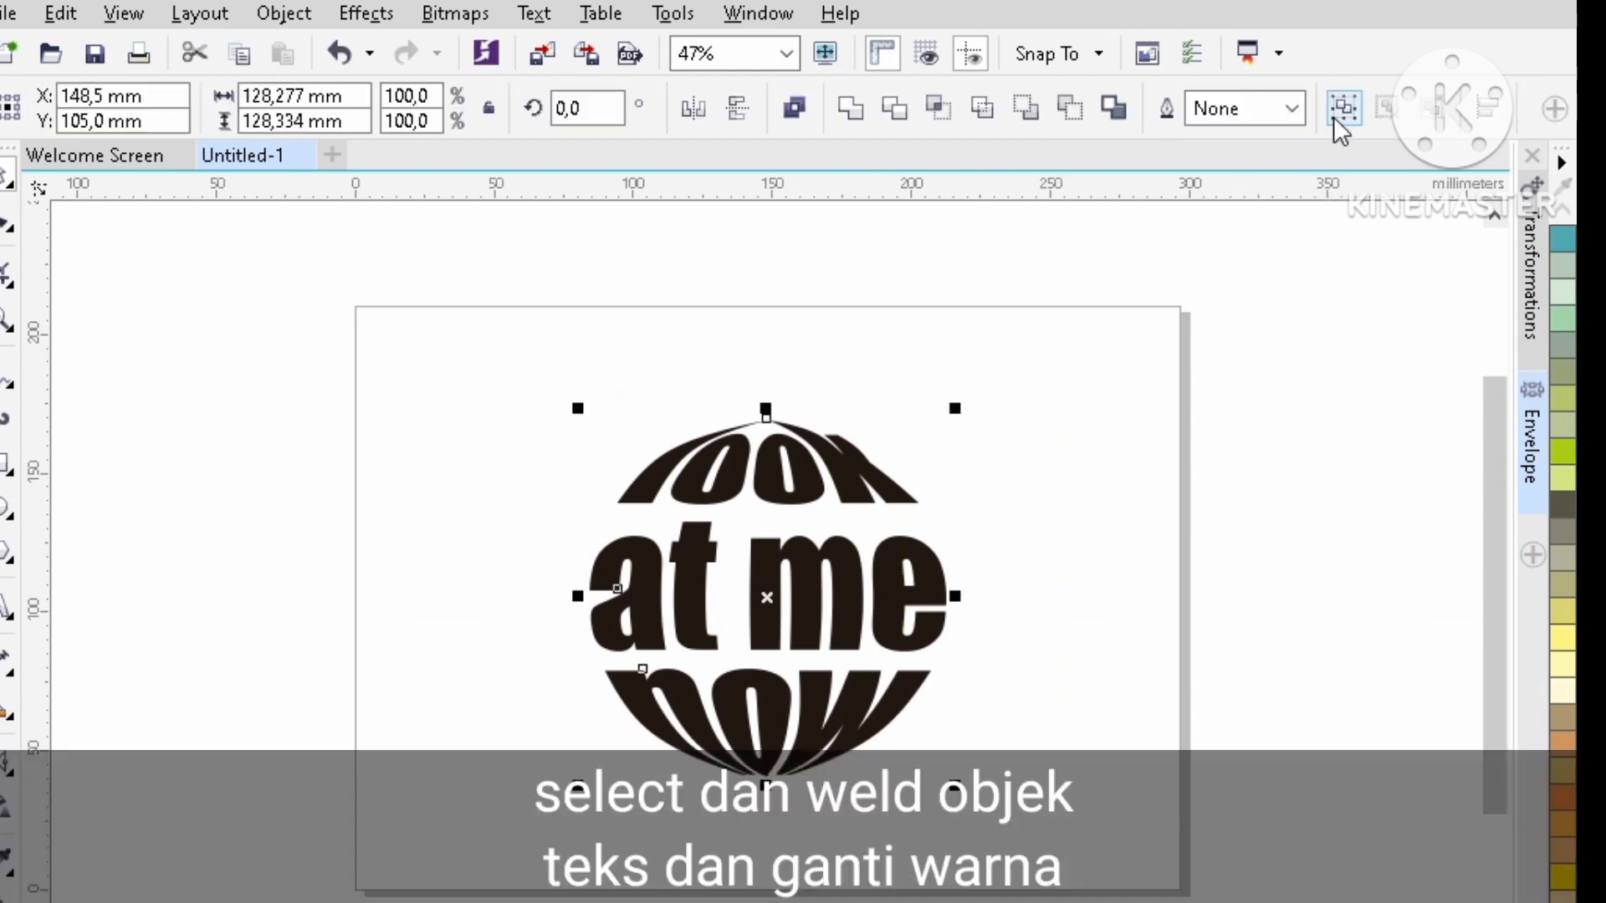
{"action": "left_click", "coordinate": [1335, 116]}
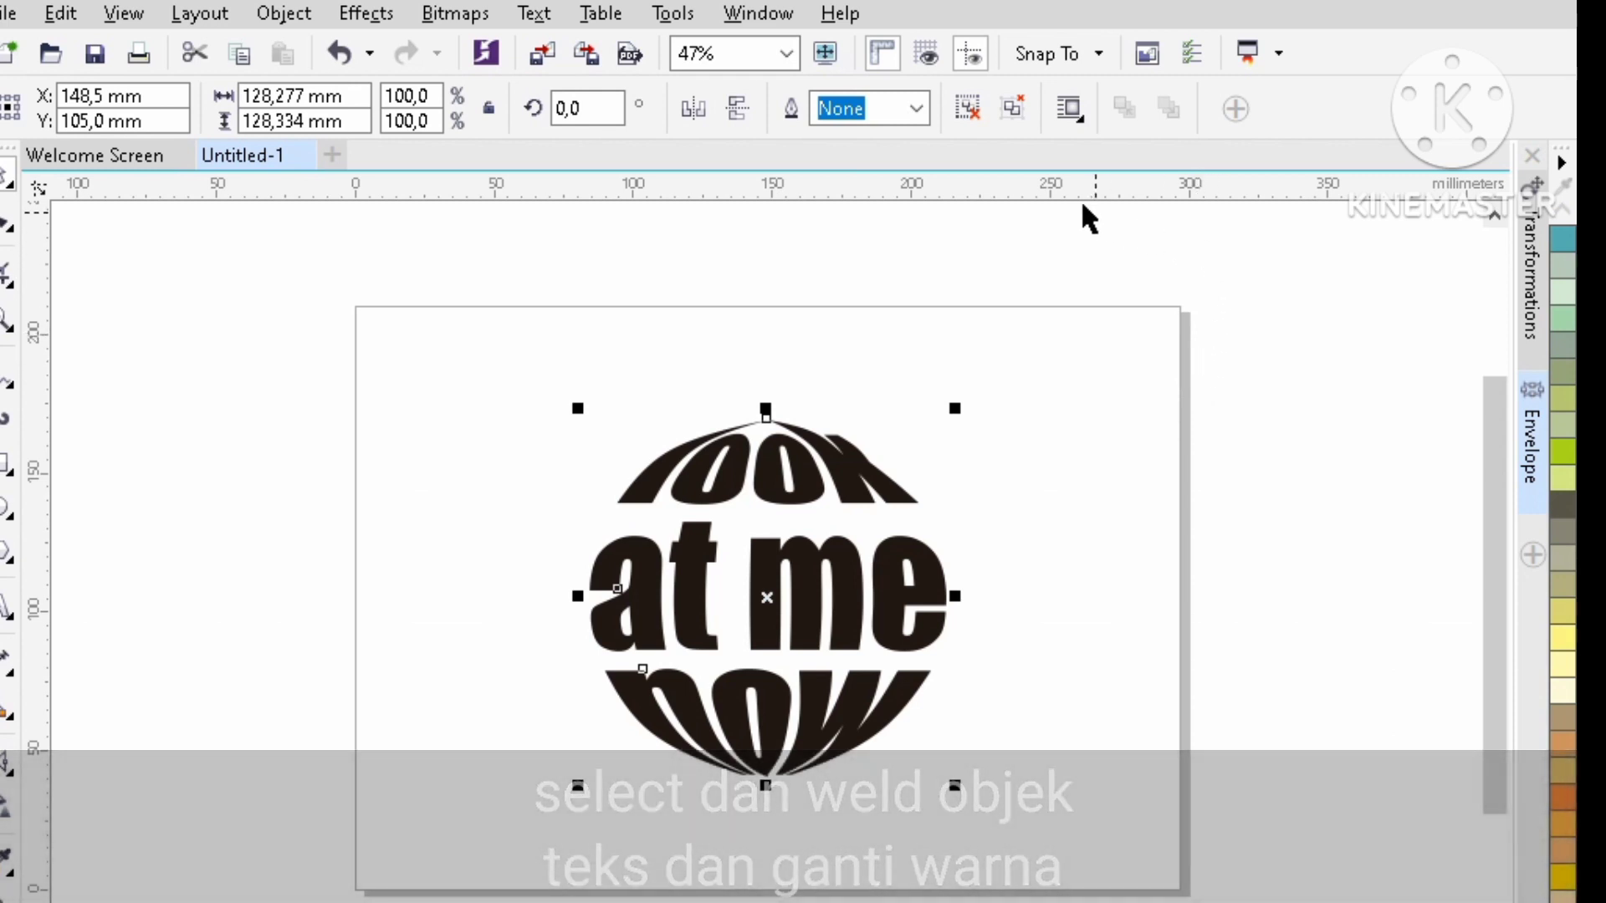
Ungroup and weld the three words into one object and fill it with red.
{"action": "left_click", "coordinate": [970, 109]}
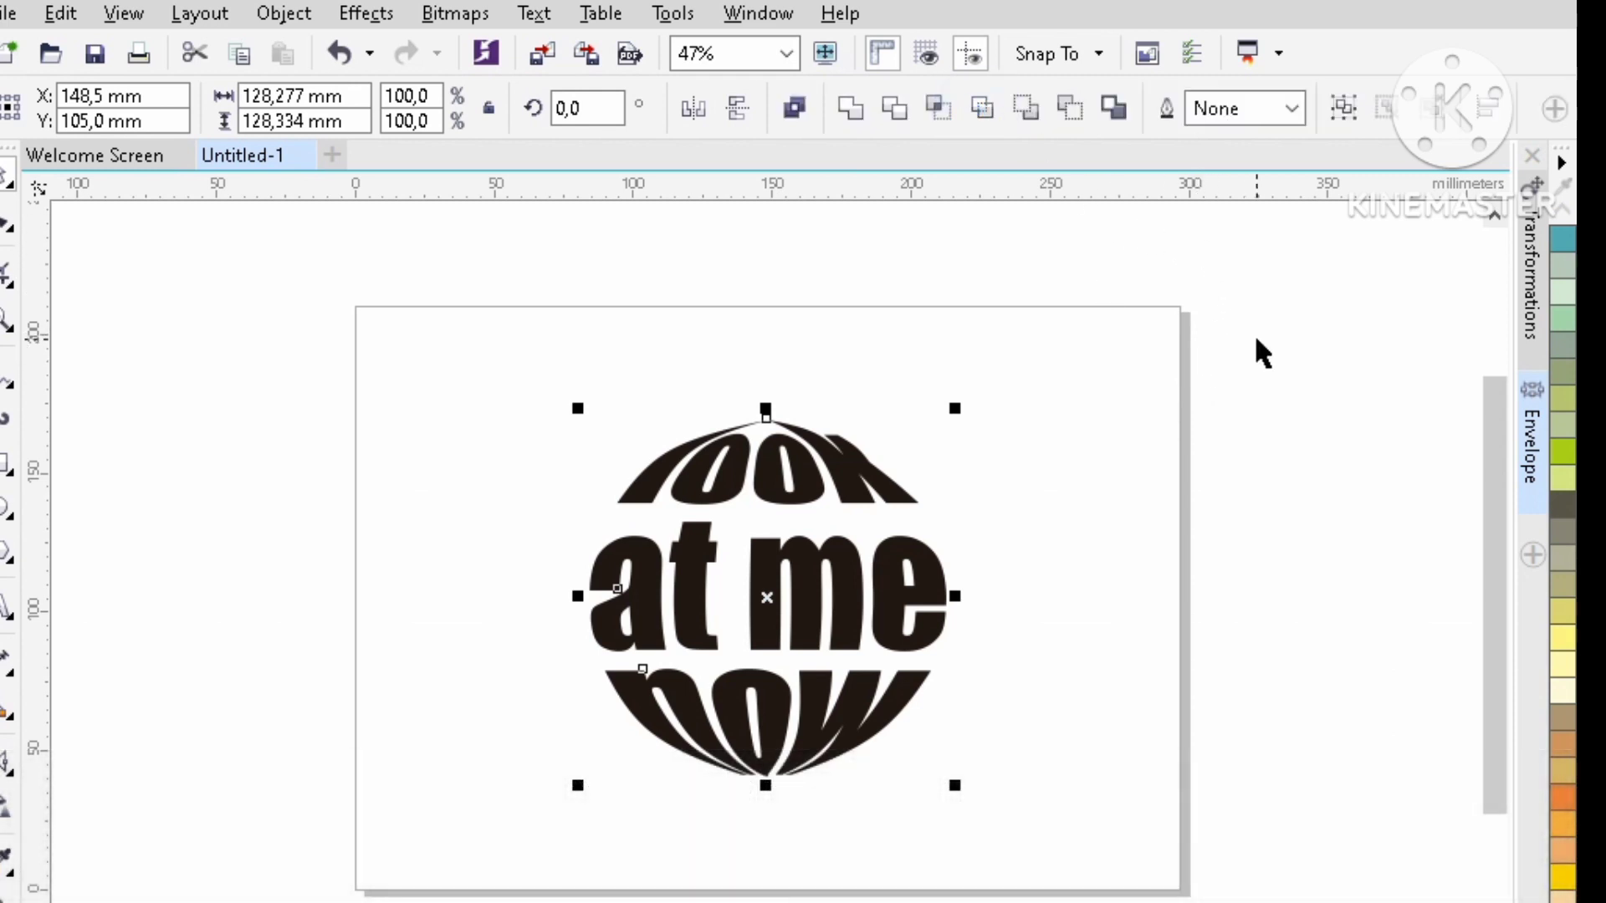
{"action": "left_click", "coordinate": [845, 109]}
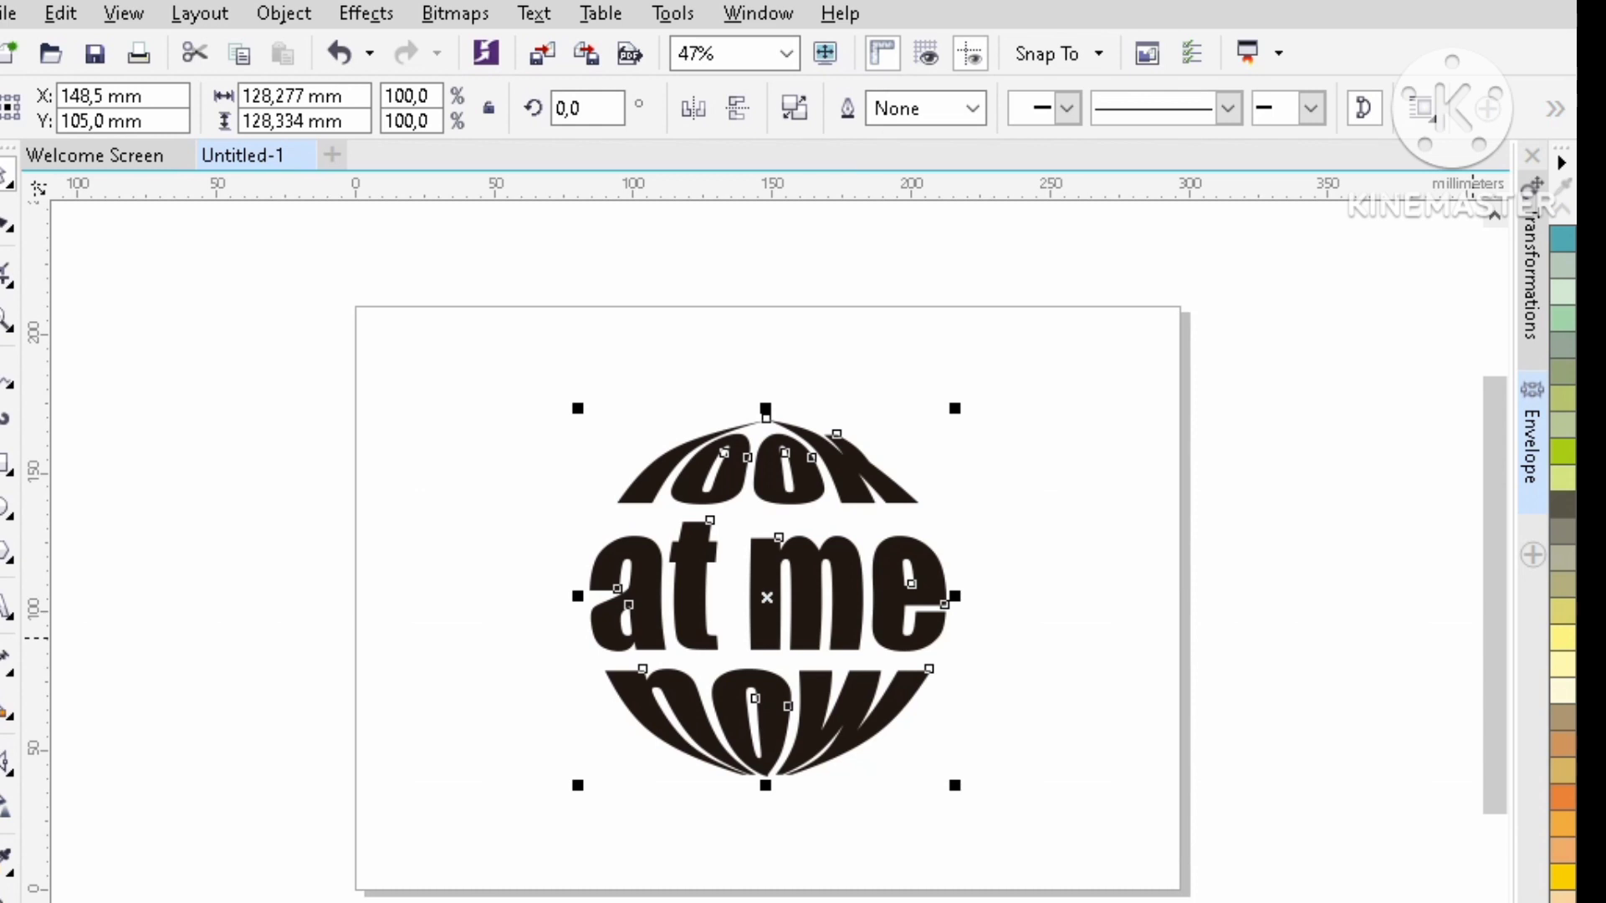
{"action": "scroll", "coordinate": [1562, 565], "scroll_direction": "down", "scroll_amount": 1}
{"action": "scroll", "coordinate": [1562, 565], "scroll_direction": "down", "scroll_amount": 2}
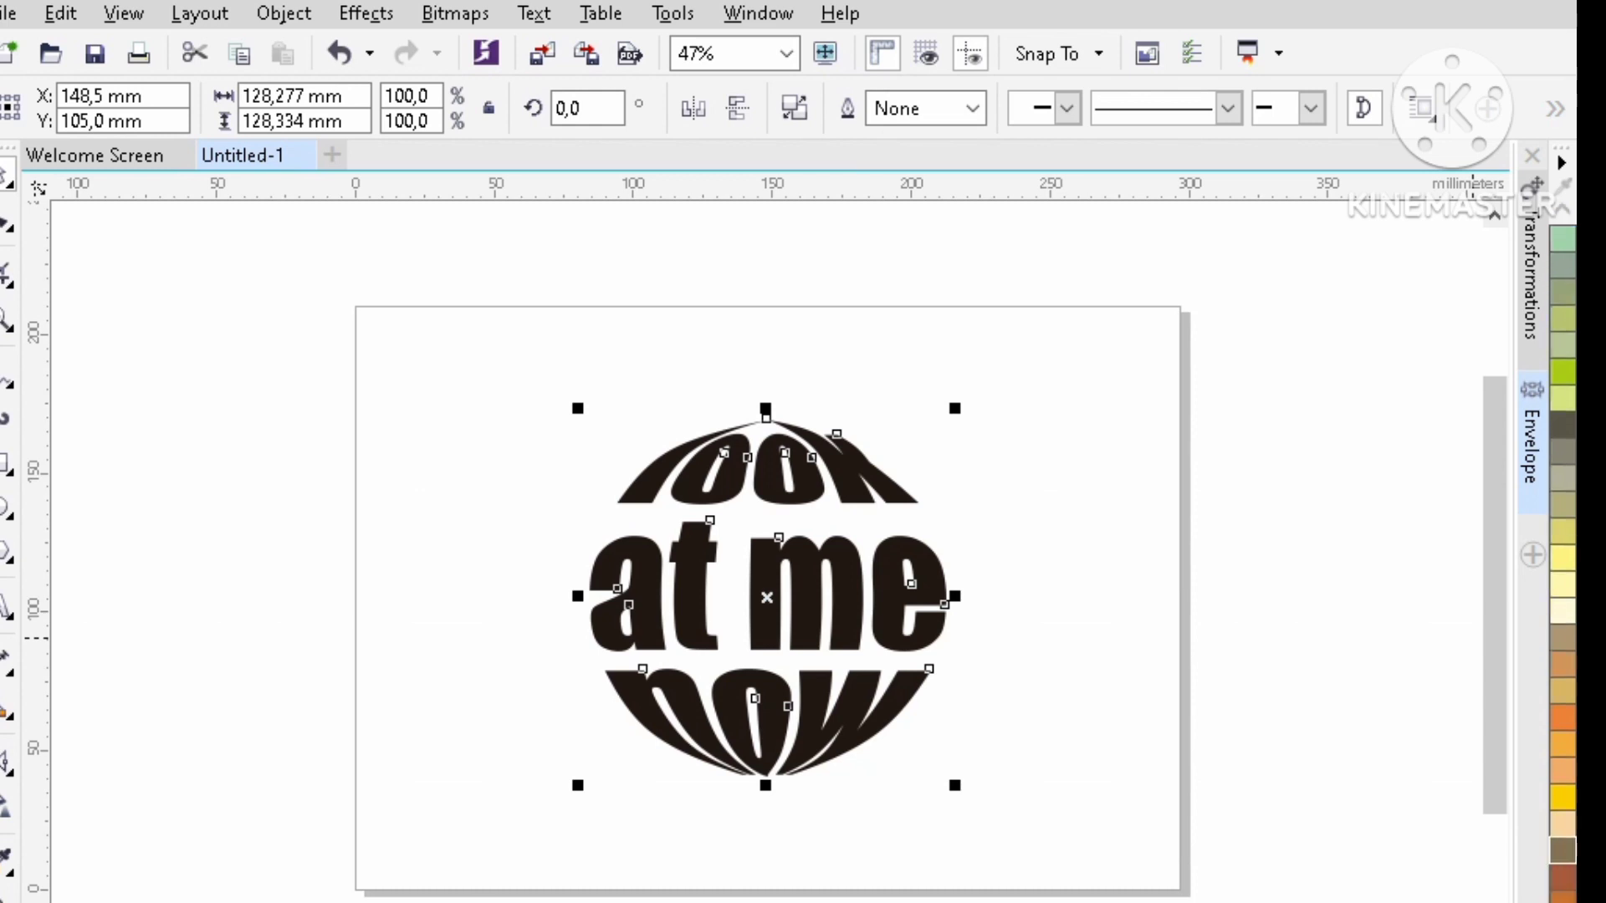
{"action": "scroll", "coordinate": [1562, 565], "scroll_direction": "down", "scroll_amount": 1}
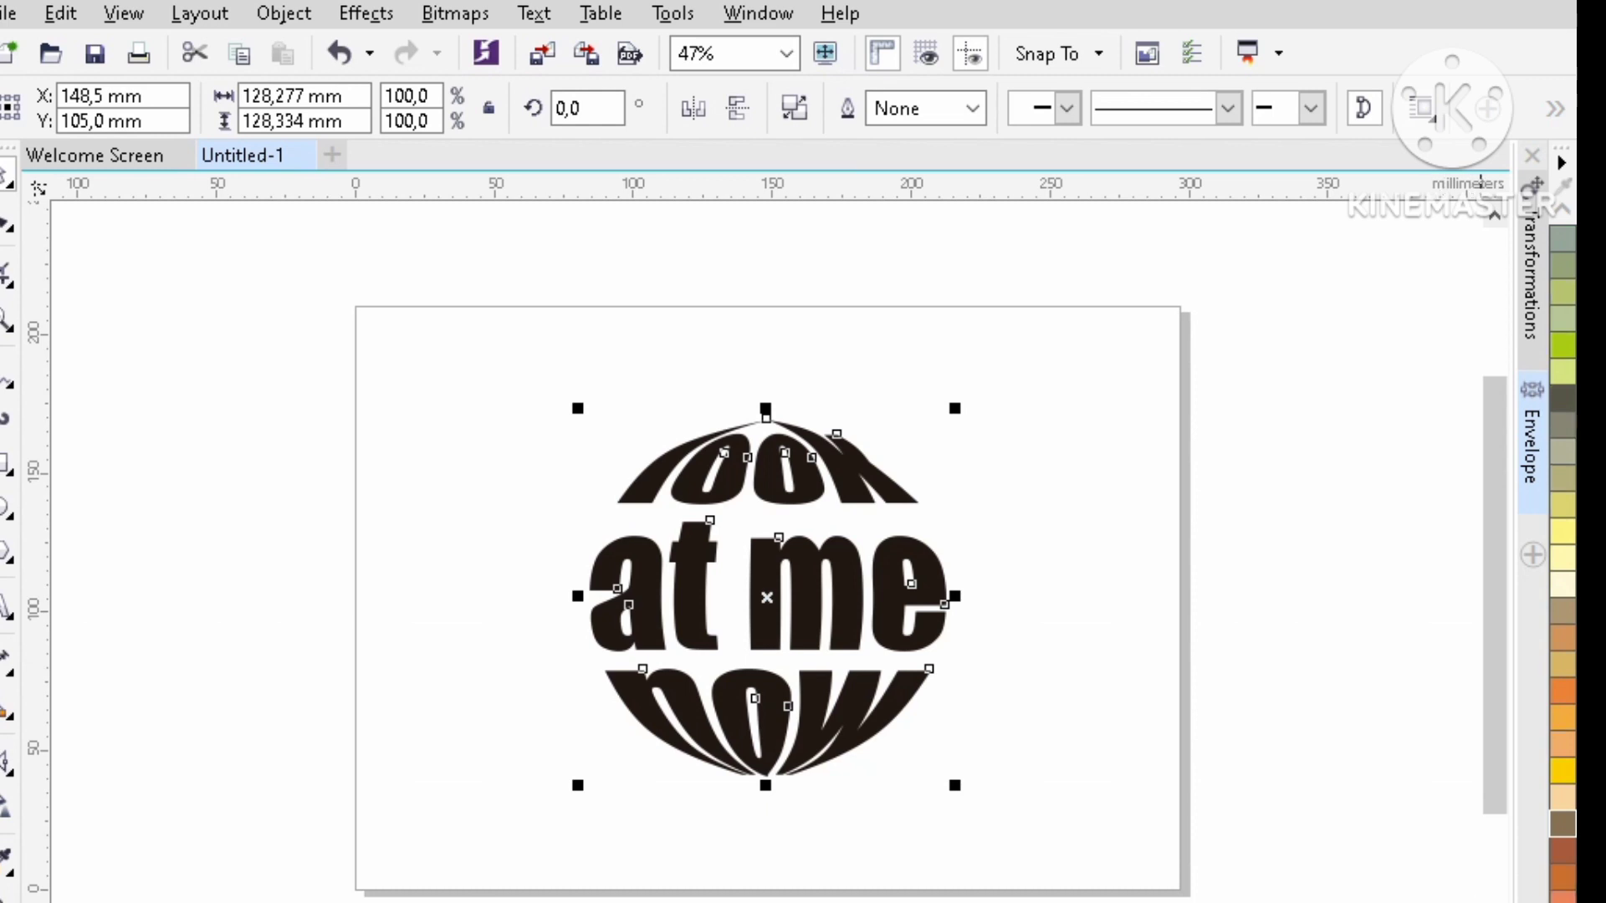
{"action": "left_click", "coordinate": [1562, 902]}
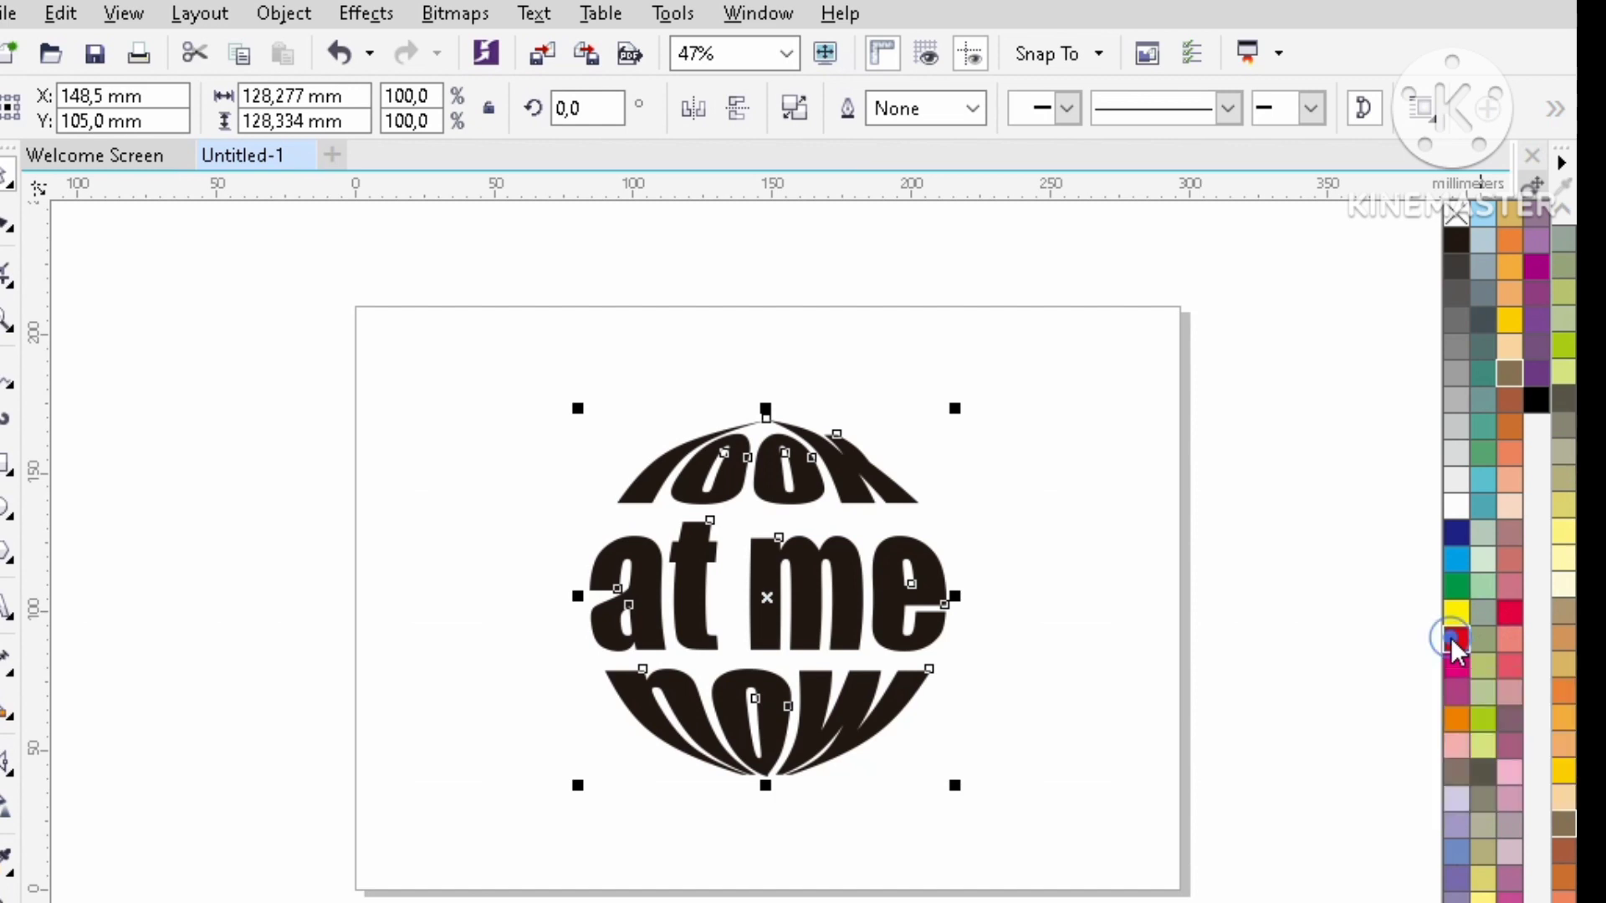
{"action": "left_click", "coordinate": [1456, 640]}
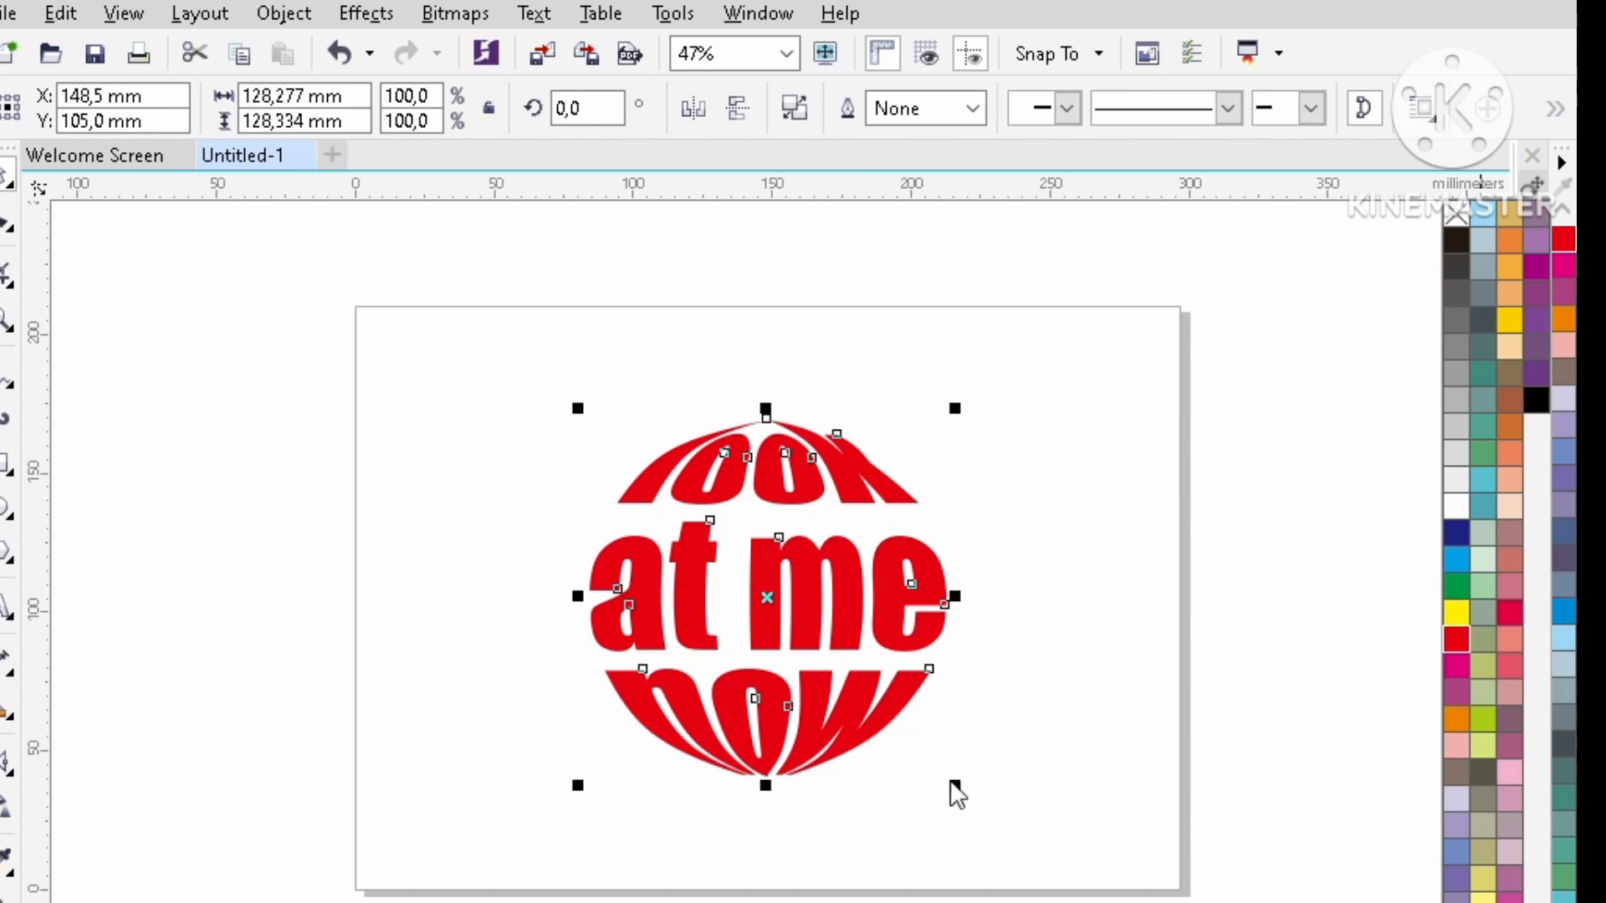
{"action": "left_click", "coordinate": [1052, 641]}
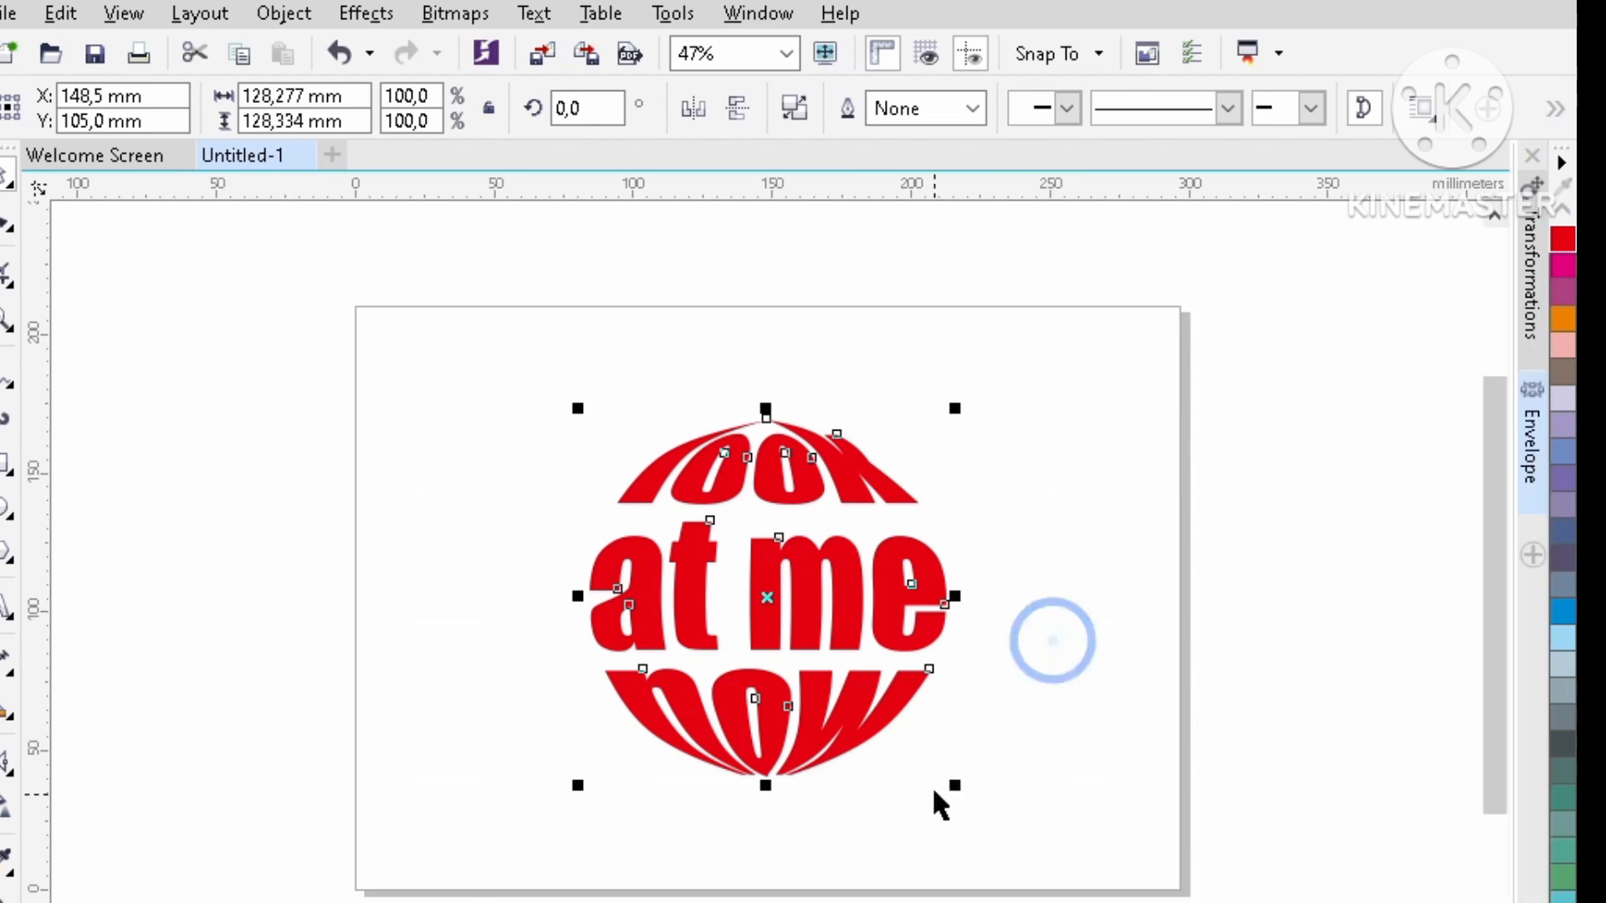
{"action": "left_click_drag", "start_coordinate": [956, 784], "coordinate": [877, 651]}
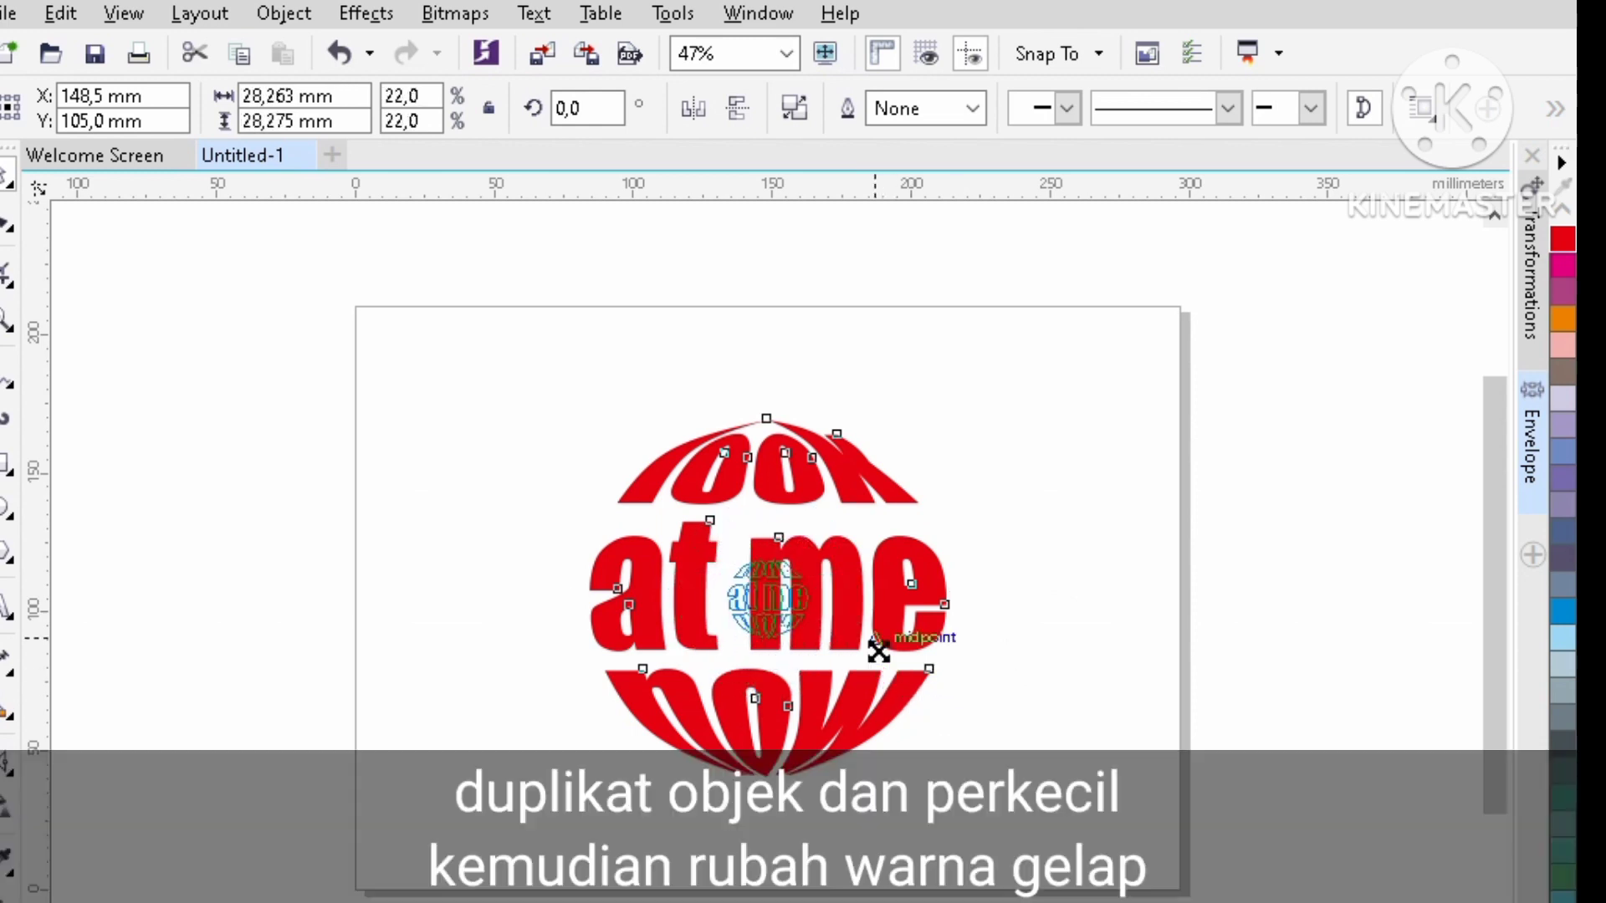
{"action": "left_click_drag", "start_coordinate": [878, 651], "coordinate": [878, 640]}
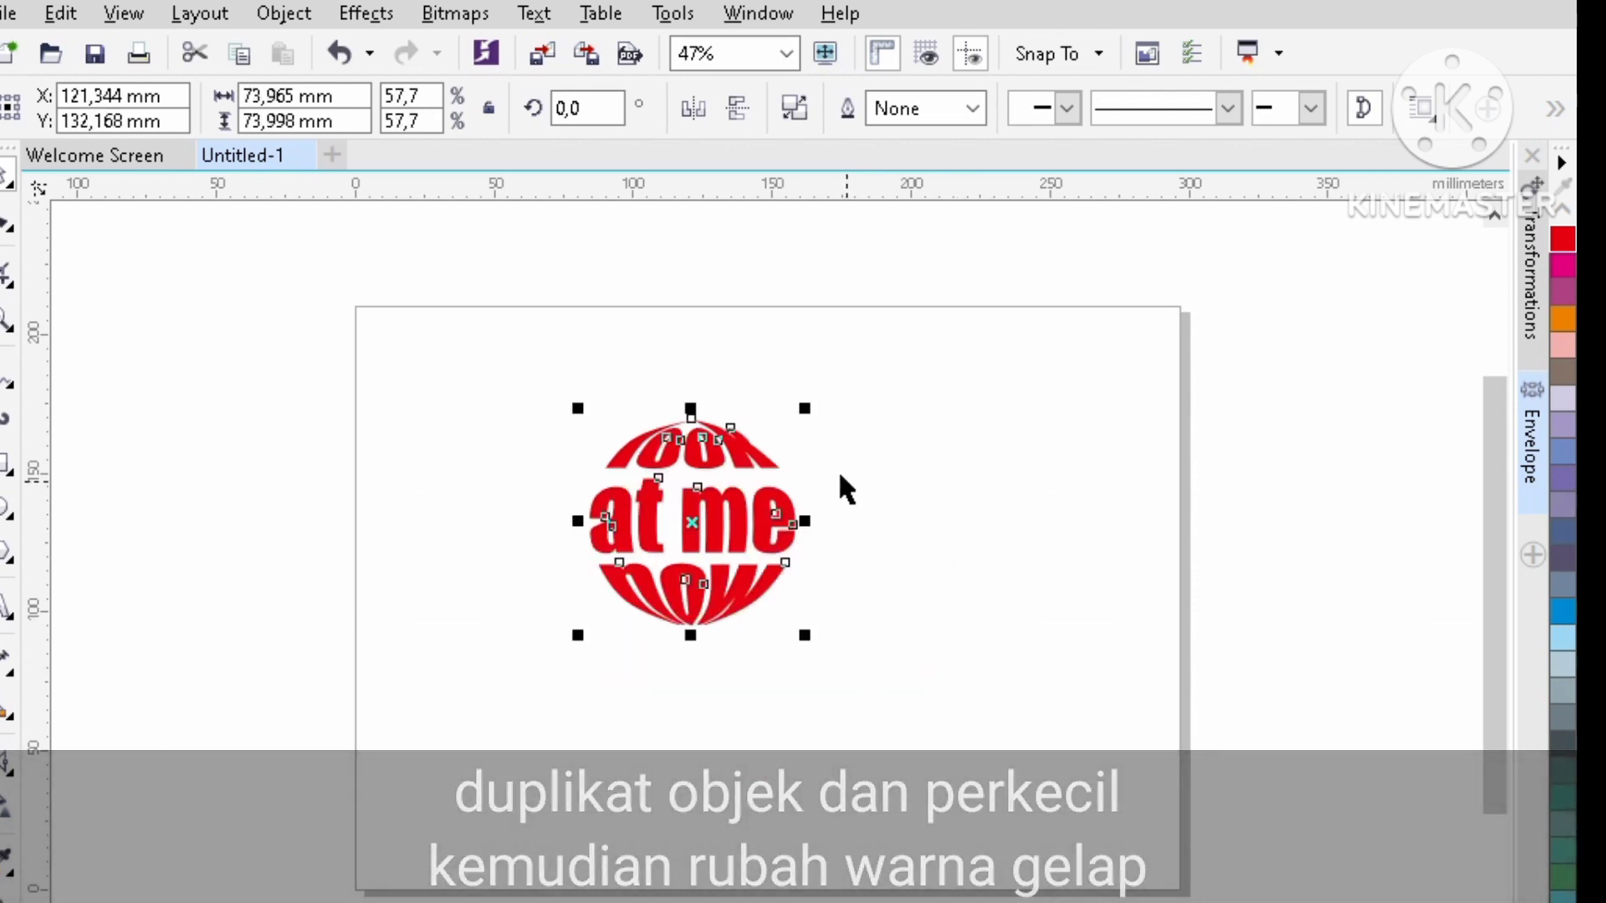
{"action": "left_click", "coordinate": [338, 52]}
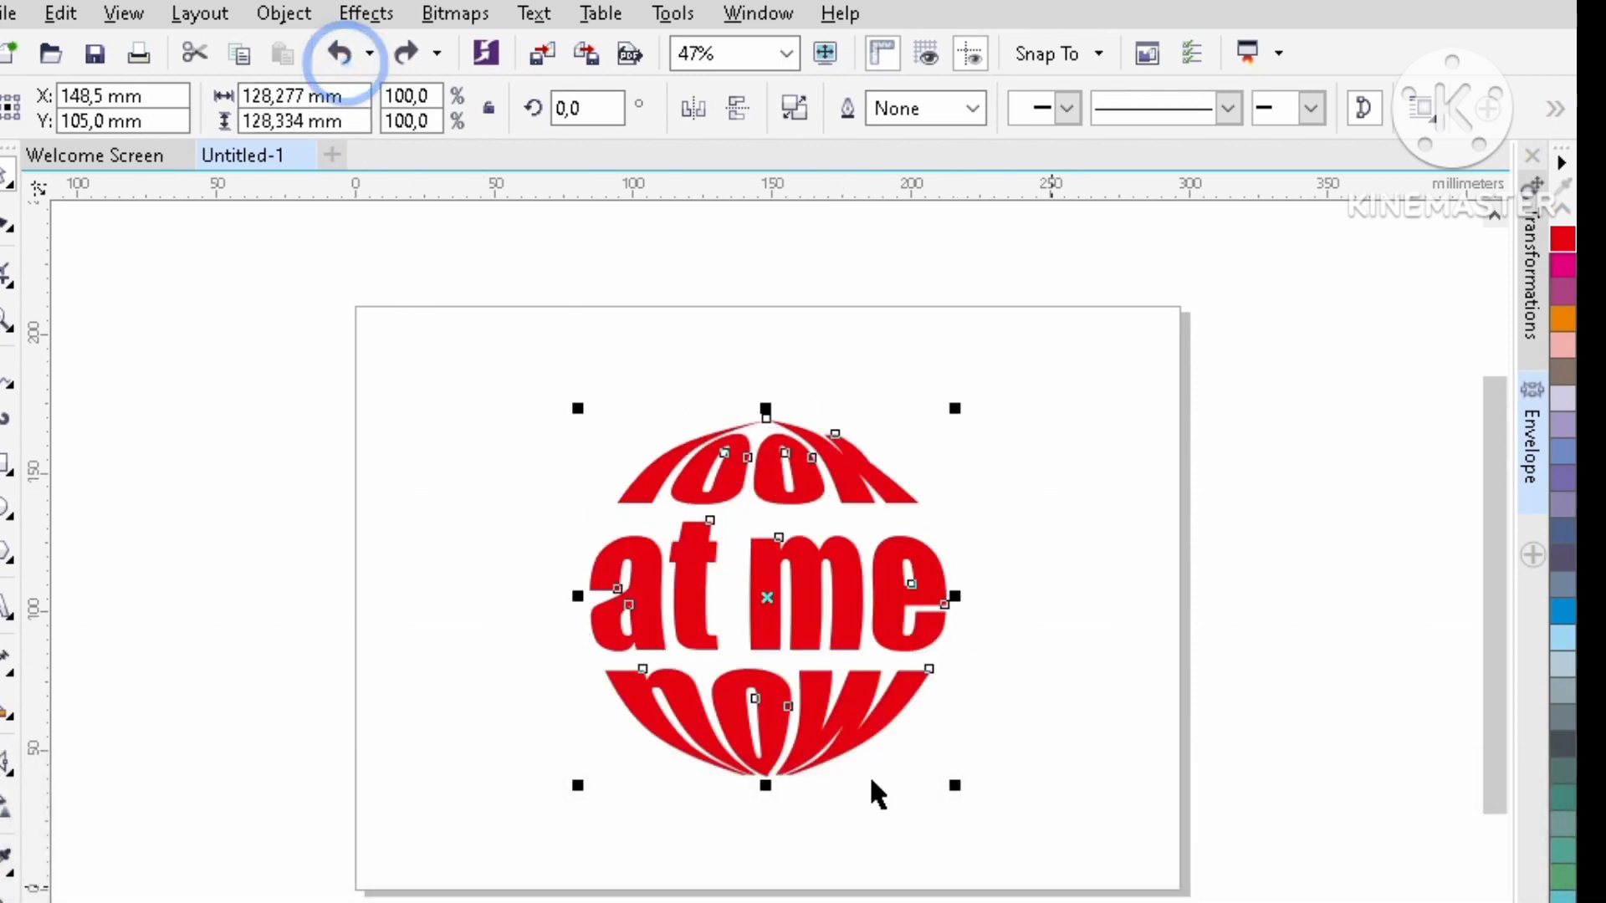
Make a duplicate of the red text scaled about its centre to about 20.6% and fill the duplicate with black.
{"action": "left_click_drag", "start_coordinate": [955, 791], "coordinate": [832, 666]}
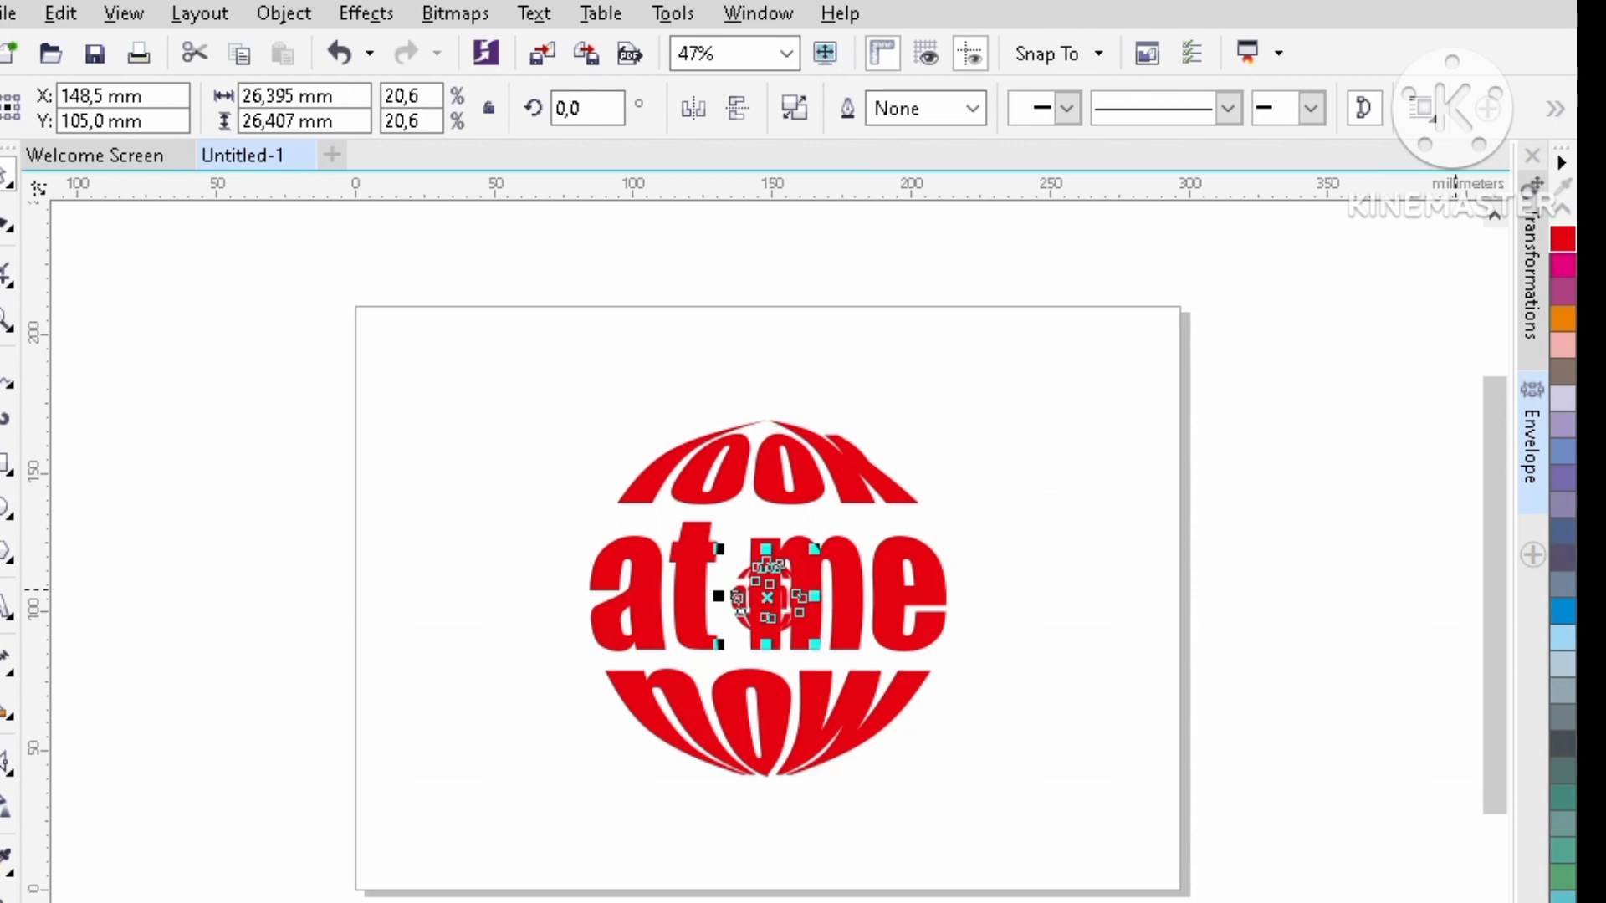
{"action": "left_click", "coordinate": [1562, 900]}
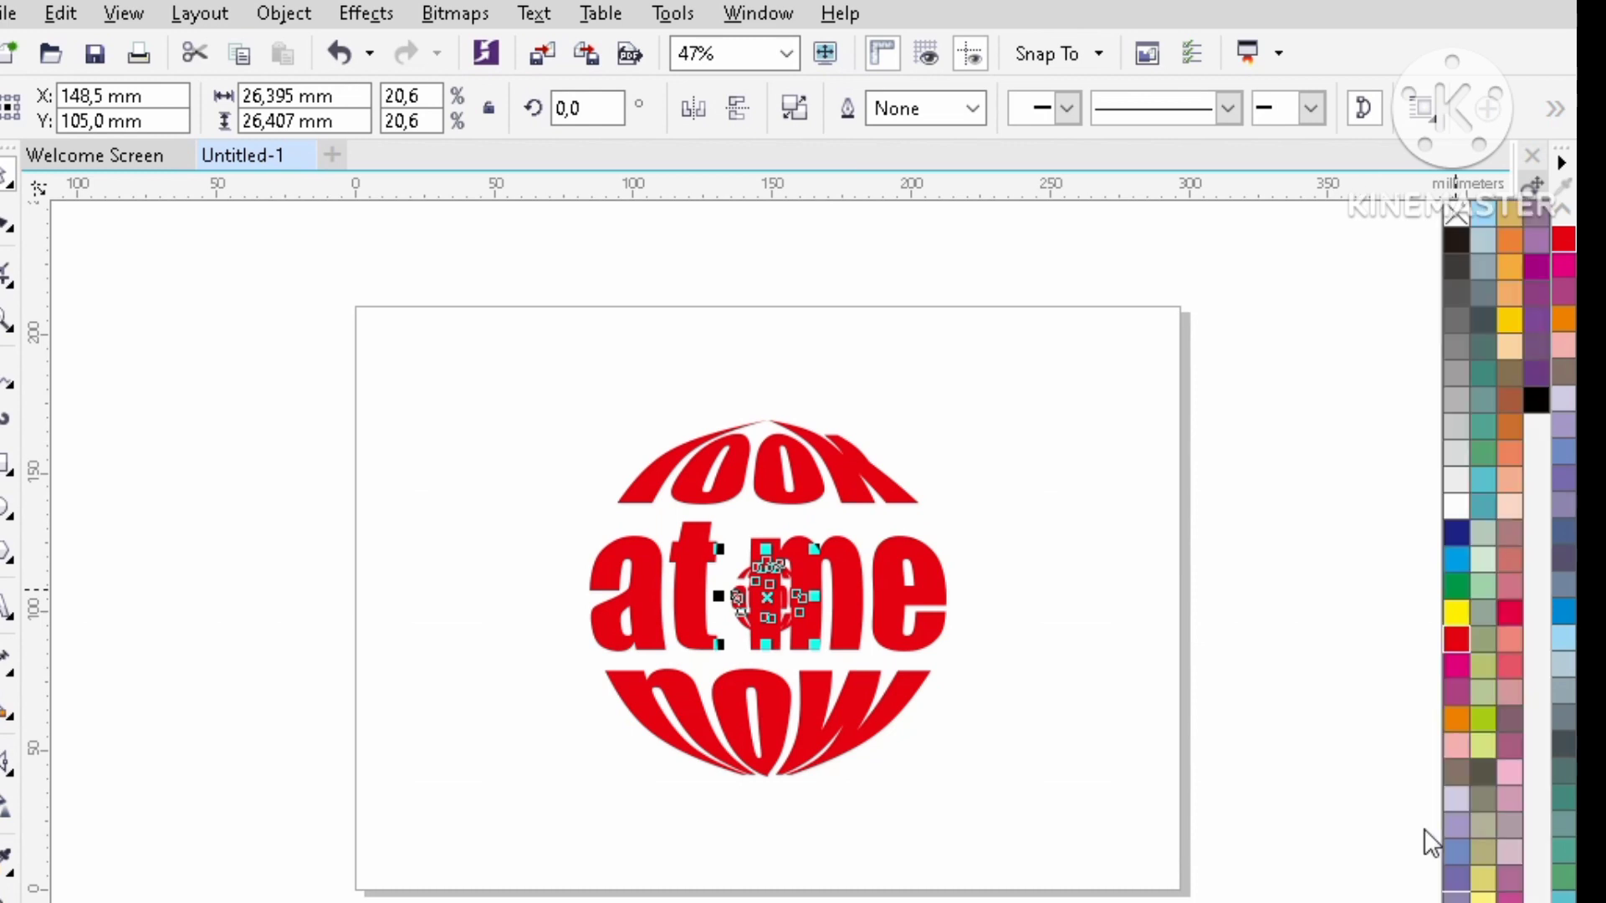
{"action": "left_click", "coordinate": [1455, 243]}
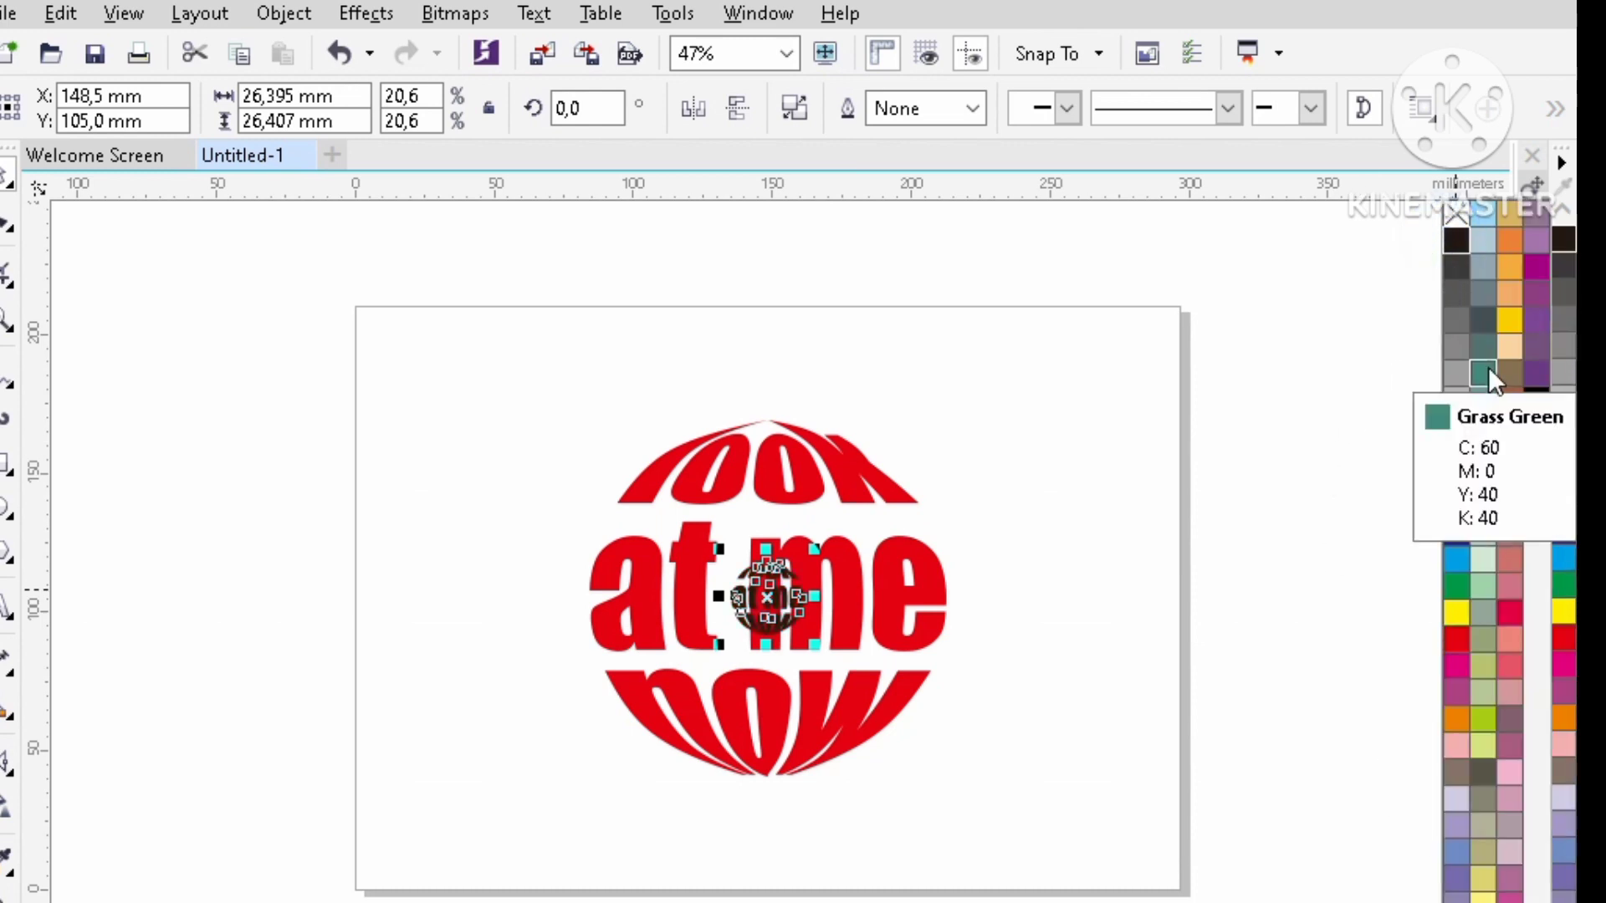
{"action": "left_click", "coordinate": [289, 456]}
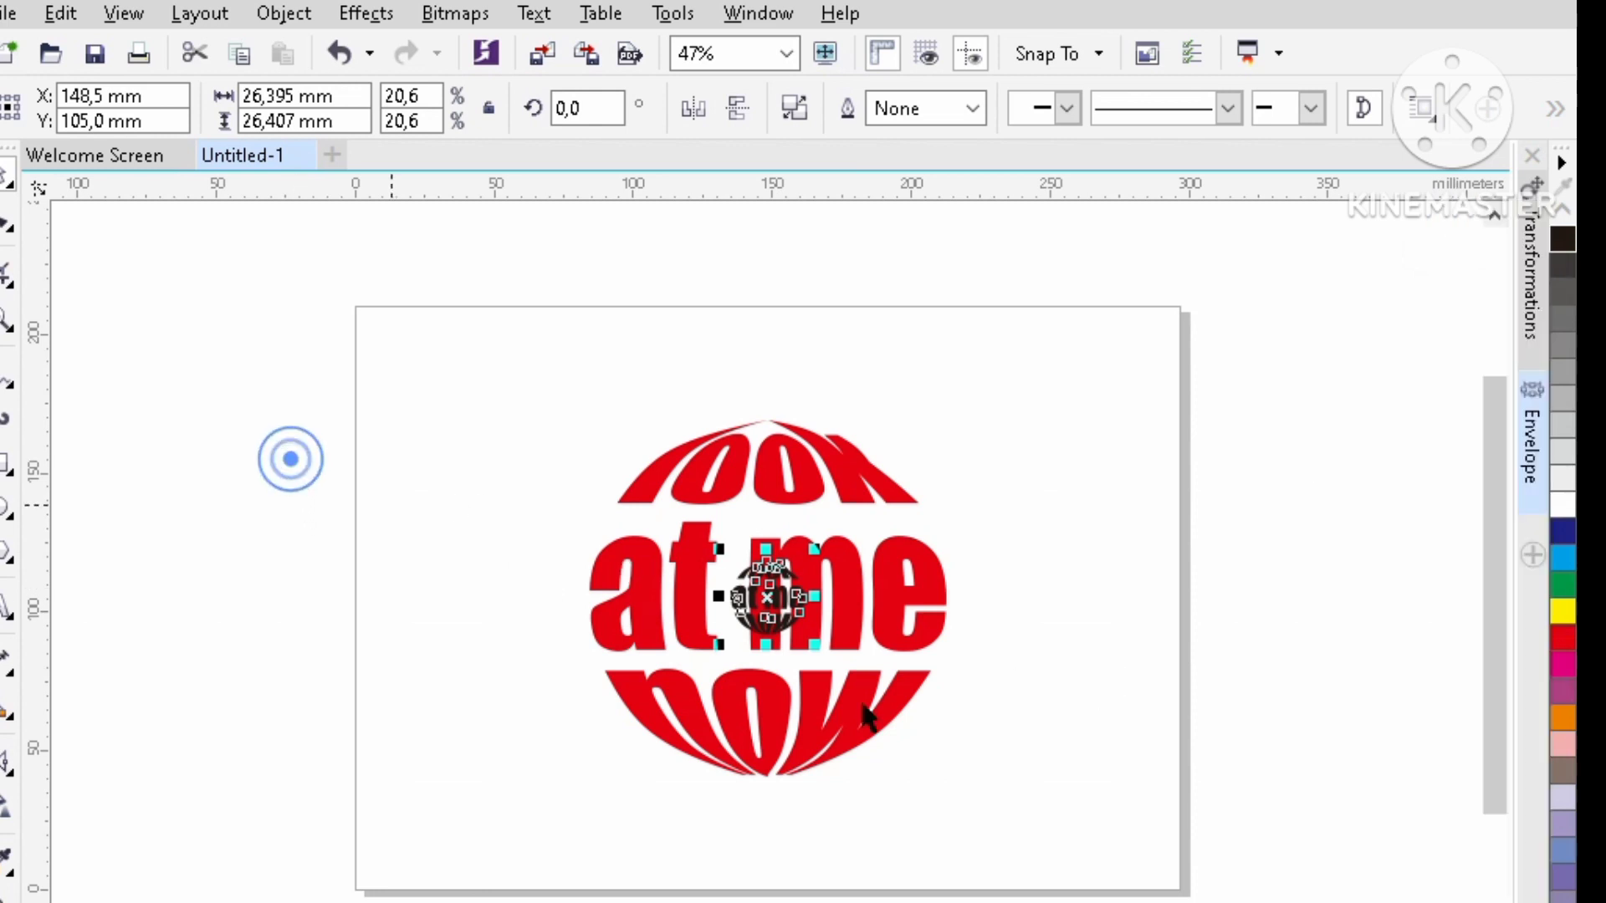
{"action": "left_click", "coordinate": [434, 524]}
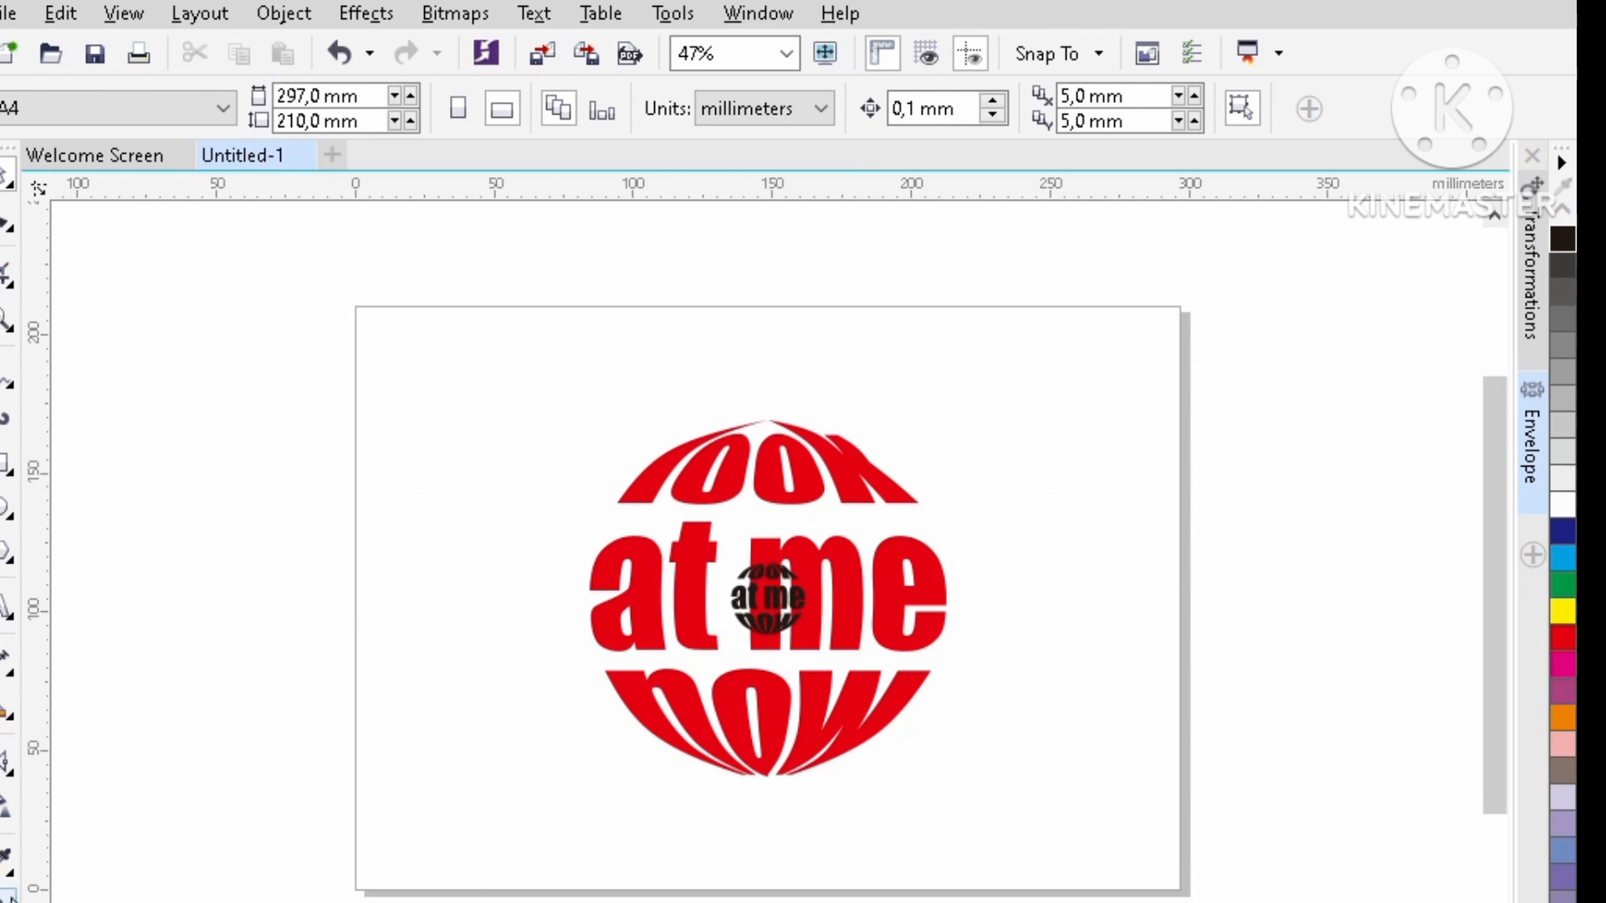
Blend the small black text into the large red text with 20 steps.
{"action": "left_click", "coordinate": [9, 768]}
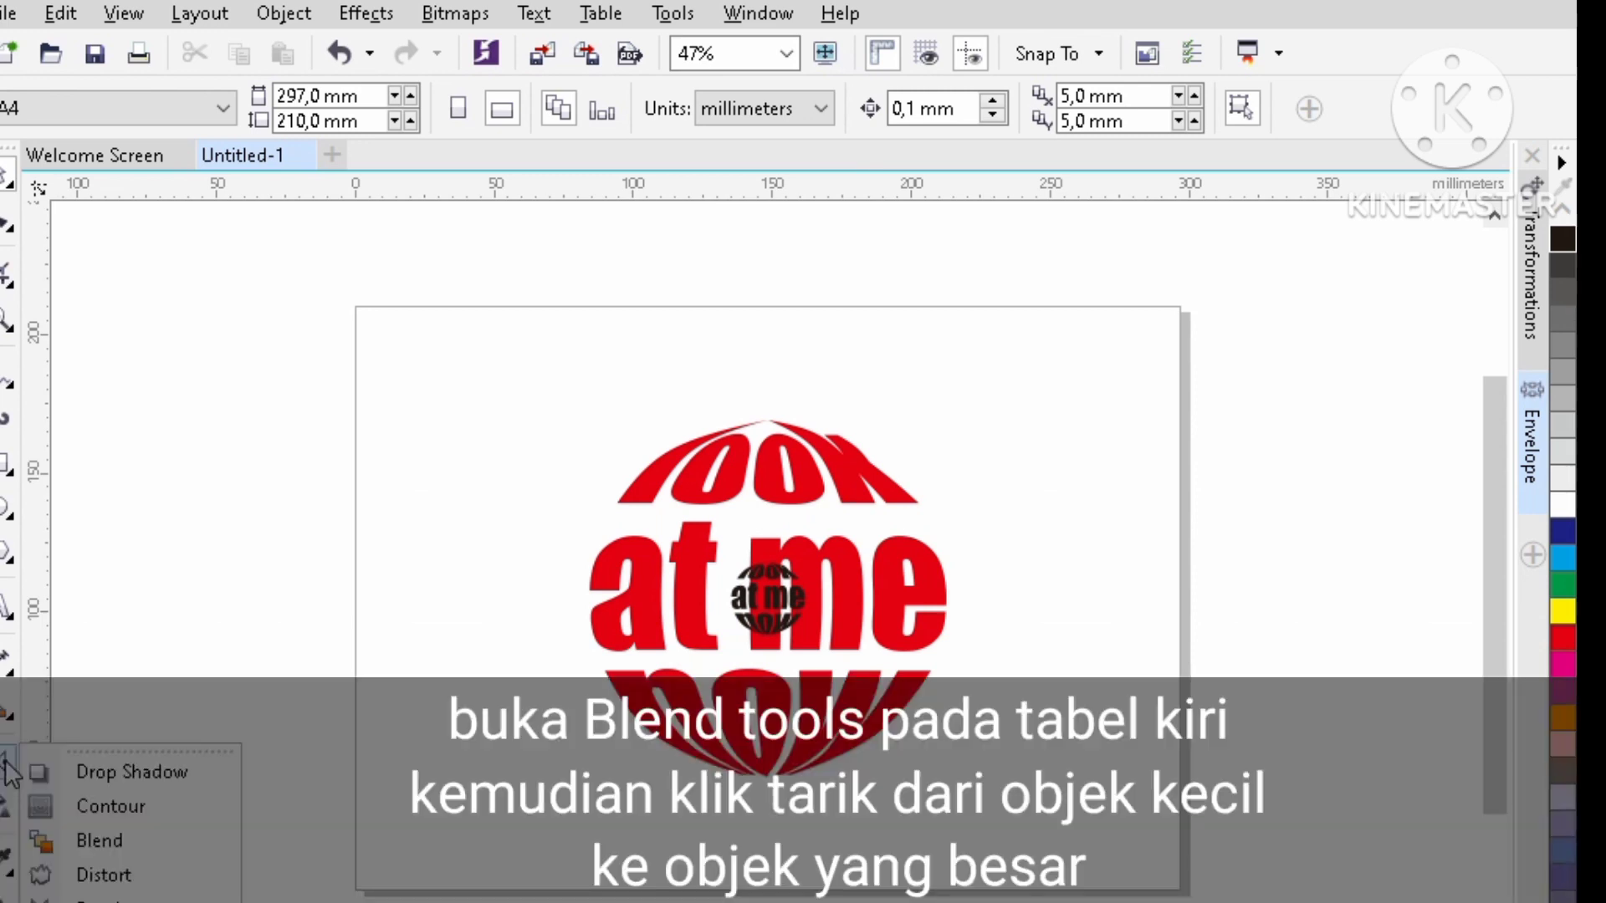
{"action": "left_click", "coordinate": [109, 840]}
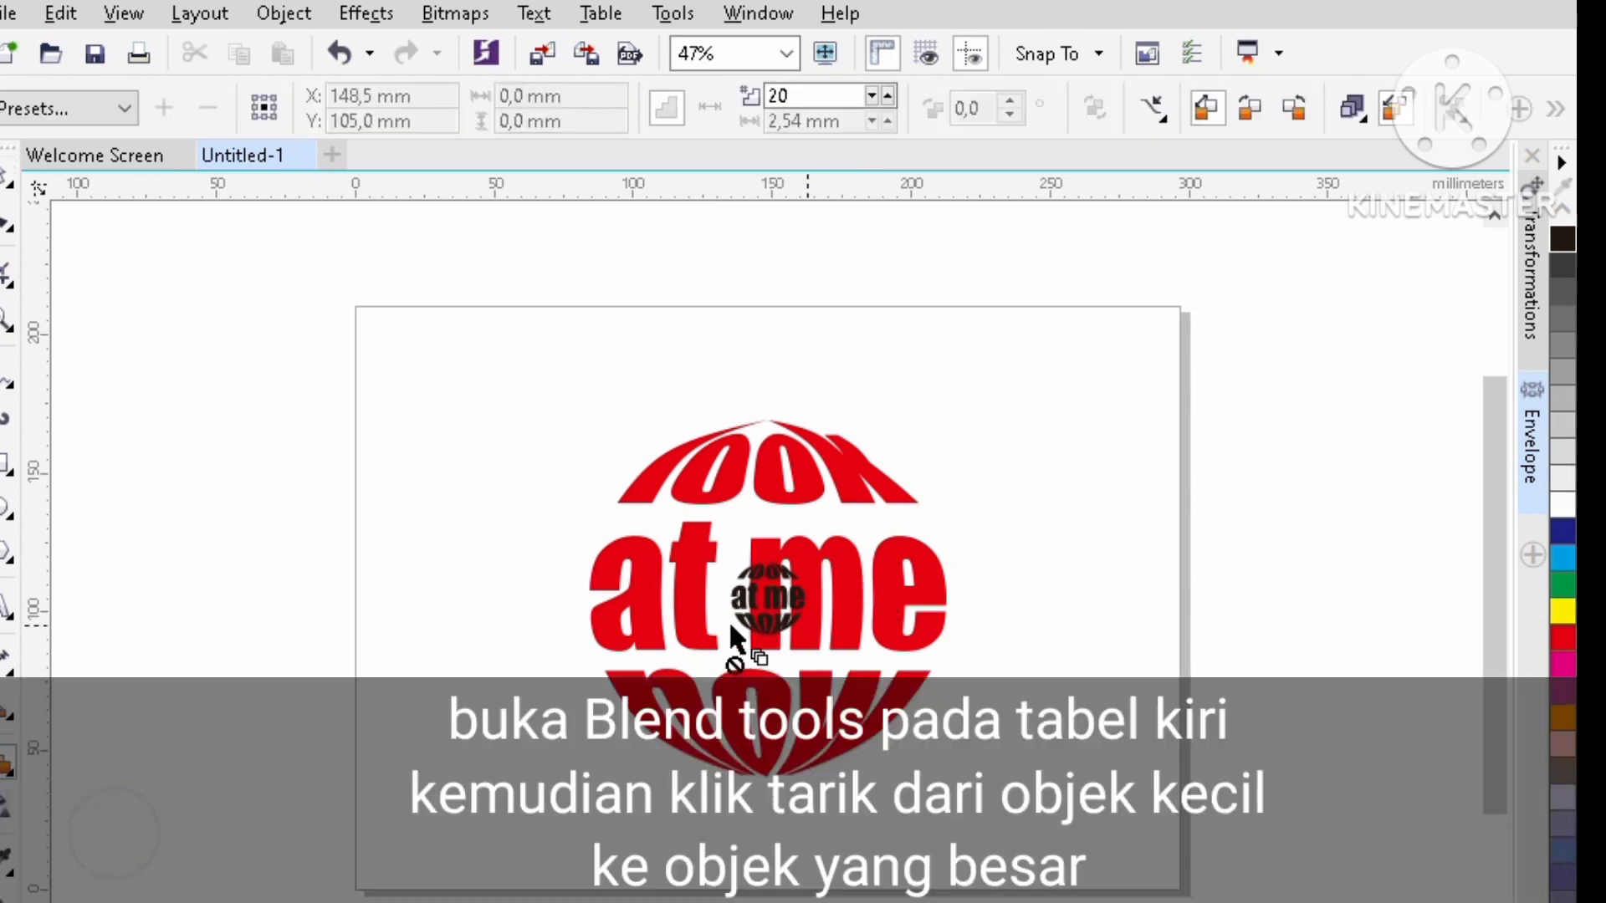
{"action": "left_click_drag", "start_coordinate": [749, 594], "coordinate": [699, 726]}
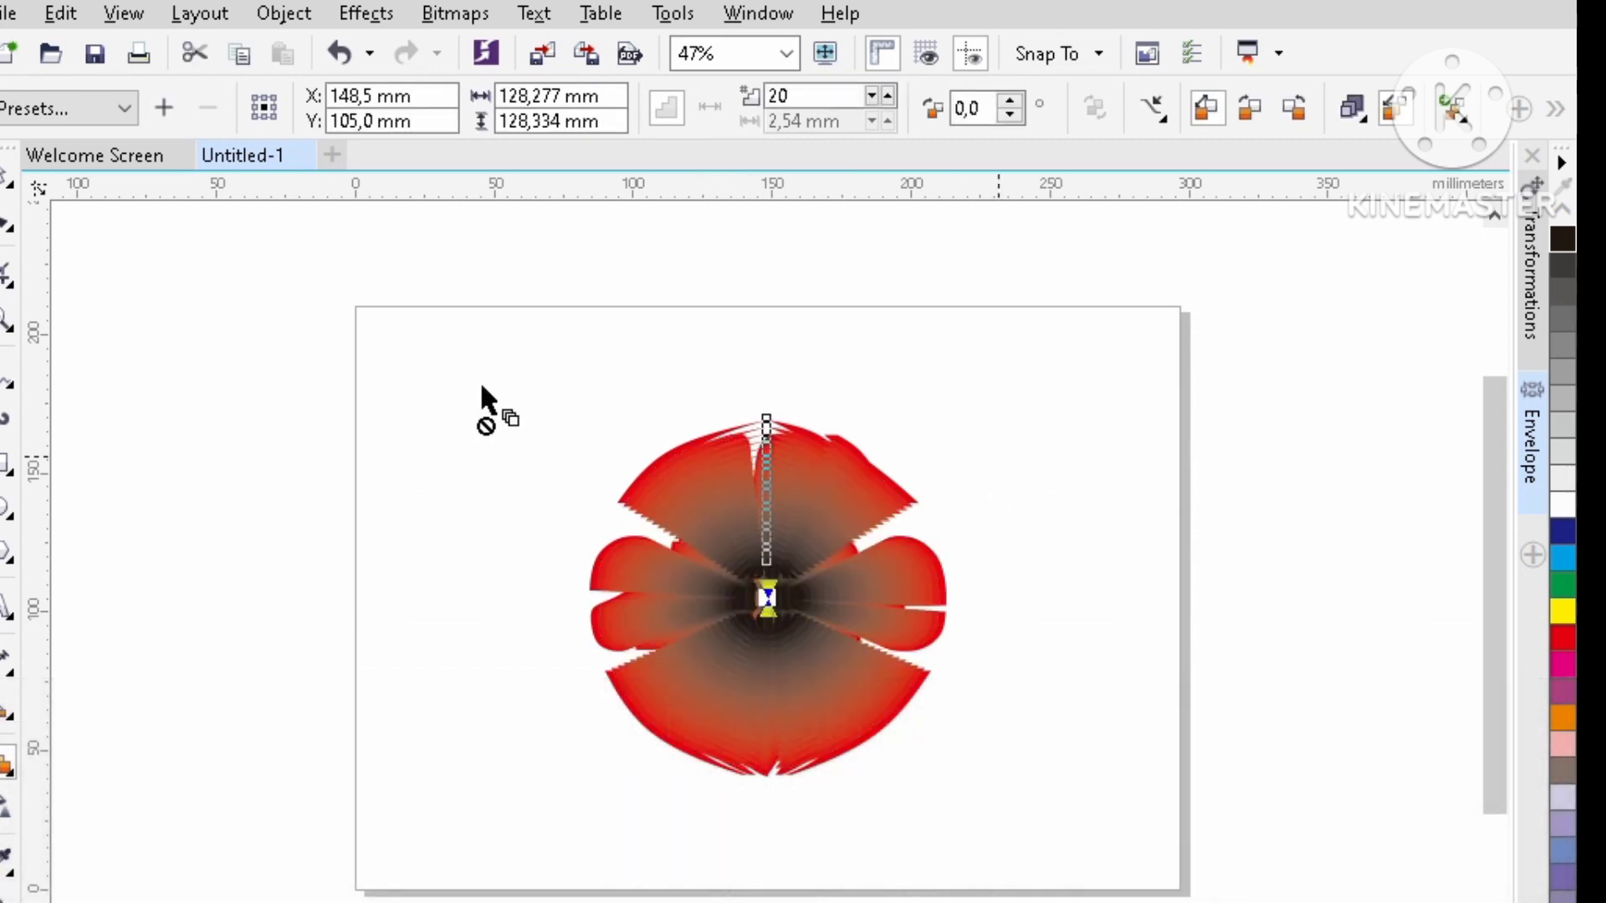
Select the small black text at the blend's centre and send it to the back of the layer.
{"action": "left_click", "coordinate": [10, 176]}
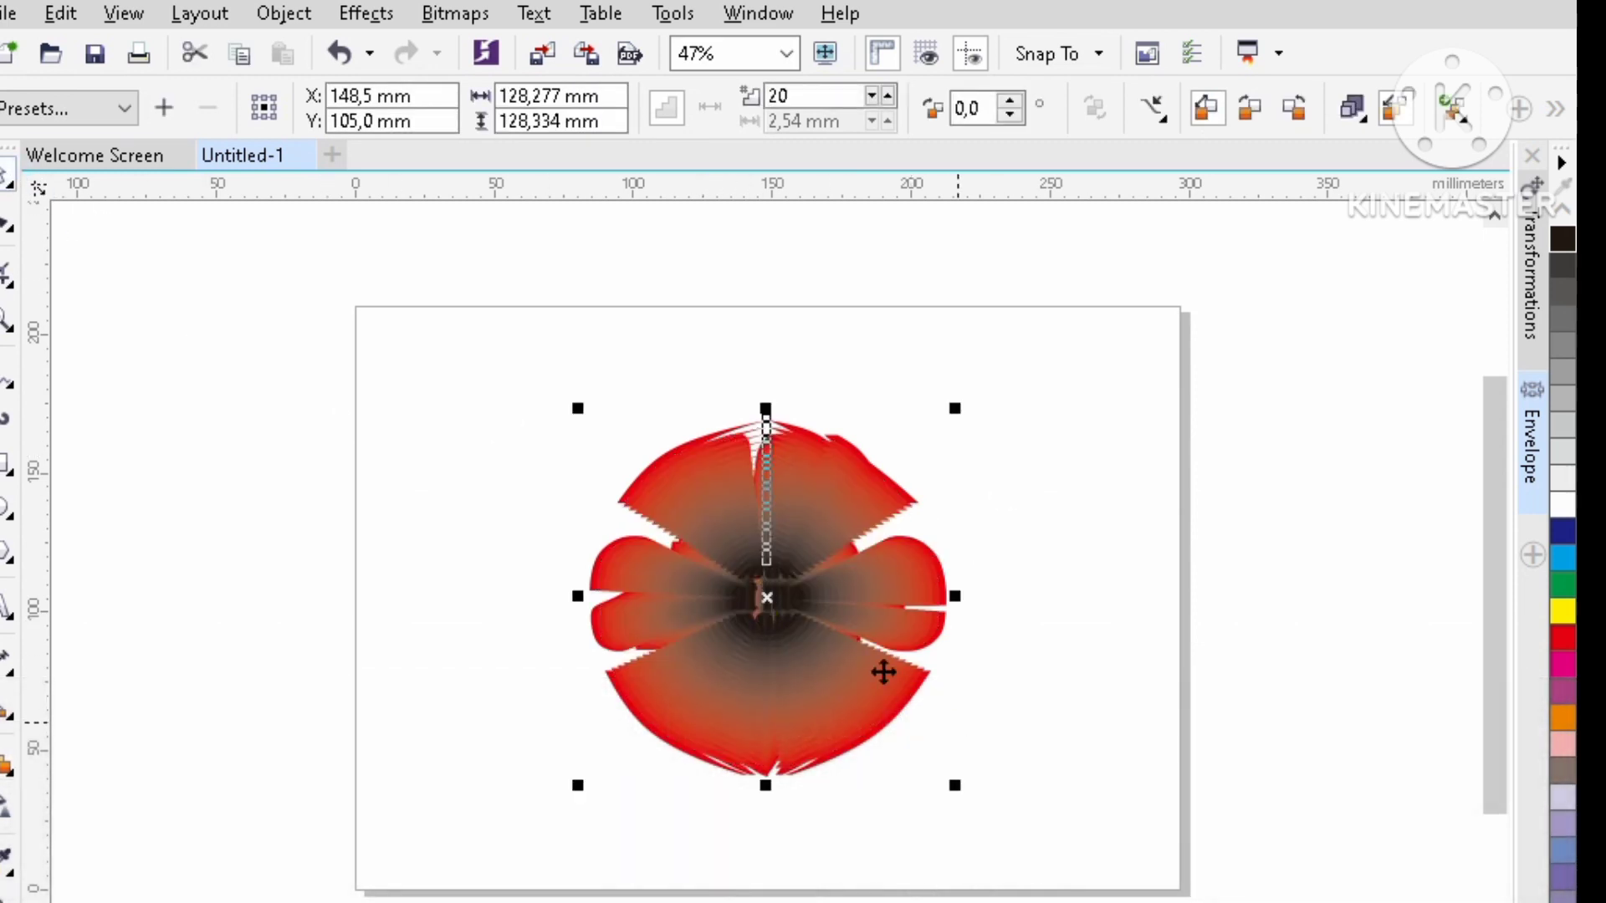
{"action": "left_click", "coordinate": [287, 434]}
{"action": "left_click_drag", "start_coordinate": [481, 460], "coordinate": [865, 708]}
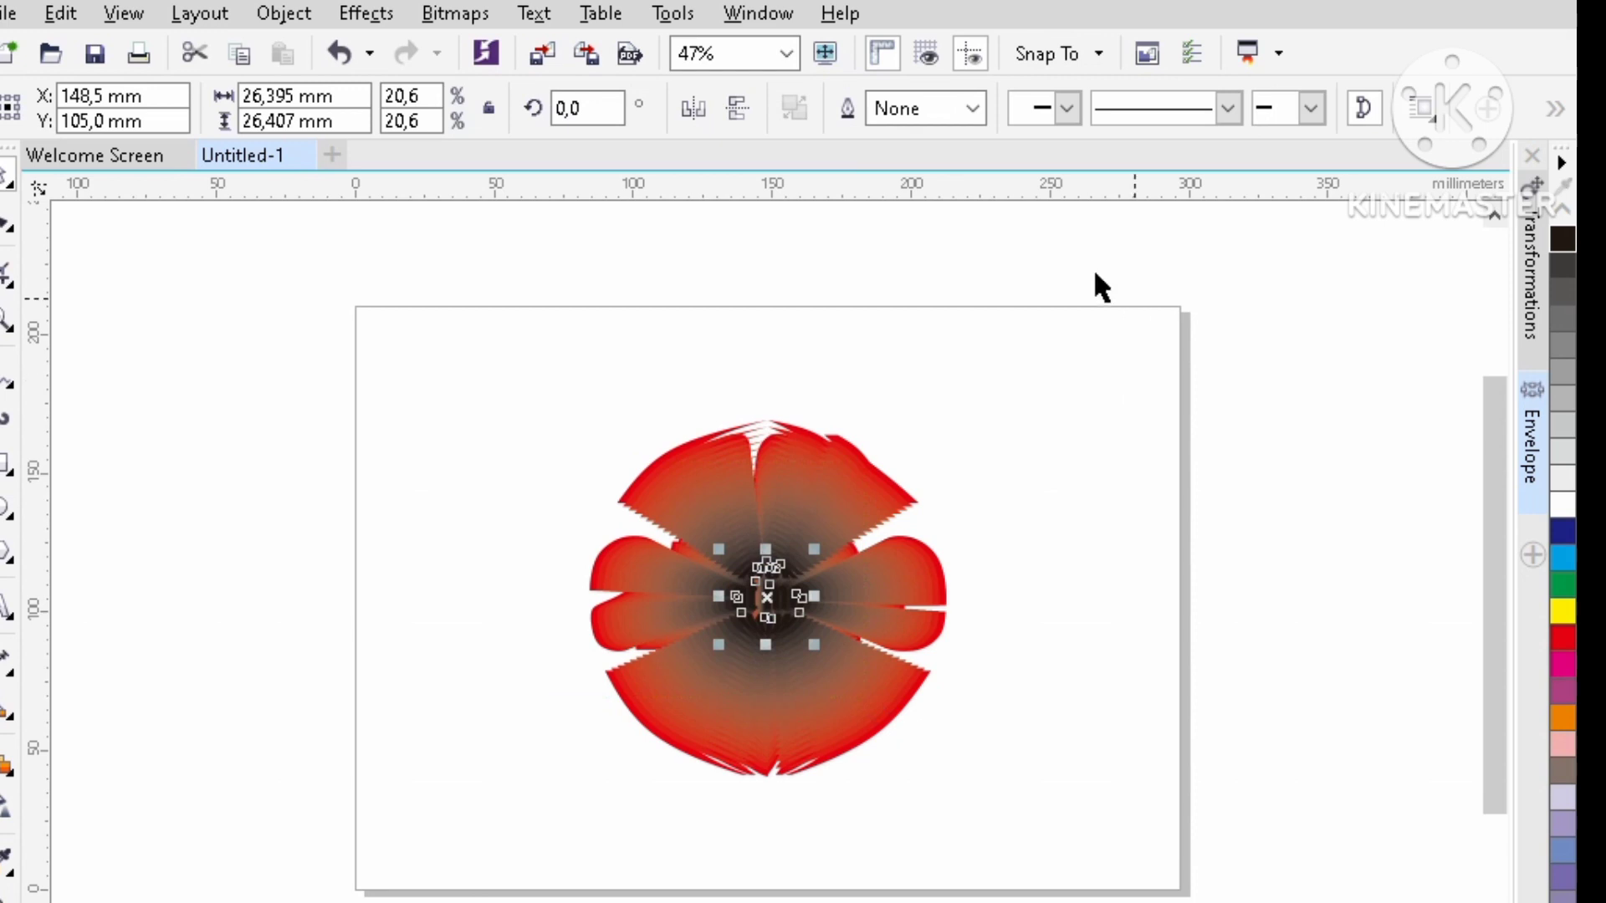
{"action": "right_click", "coordinate": [763, 606]}
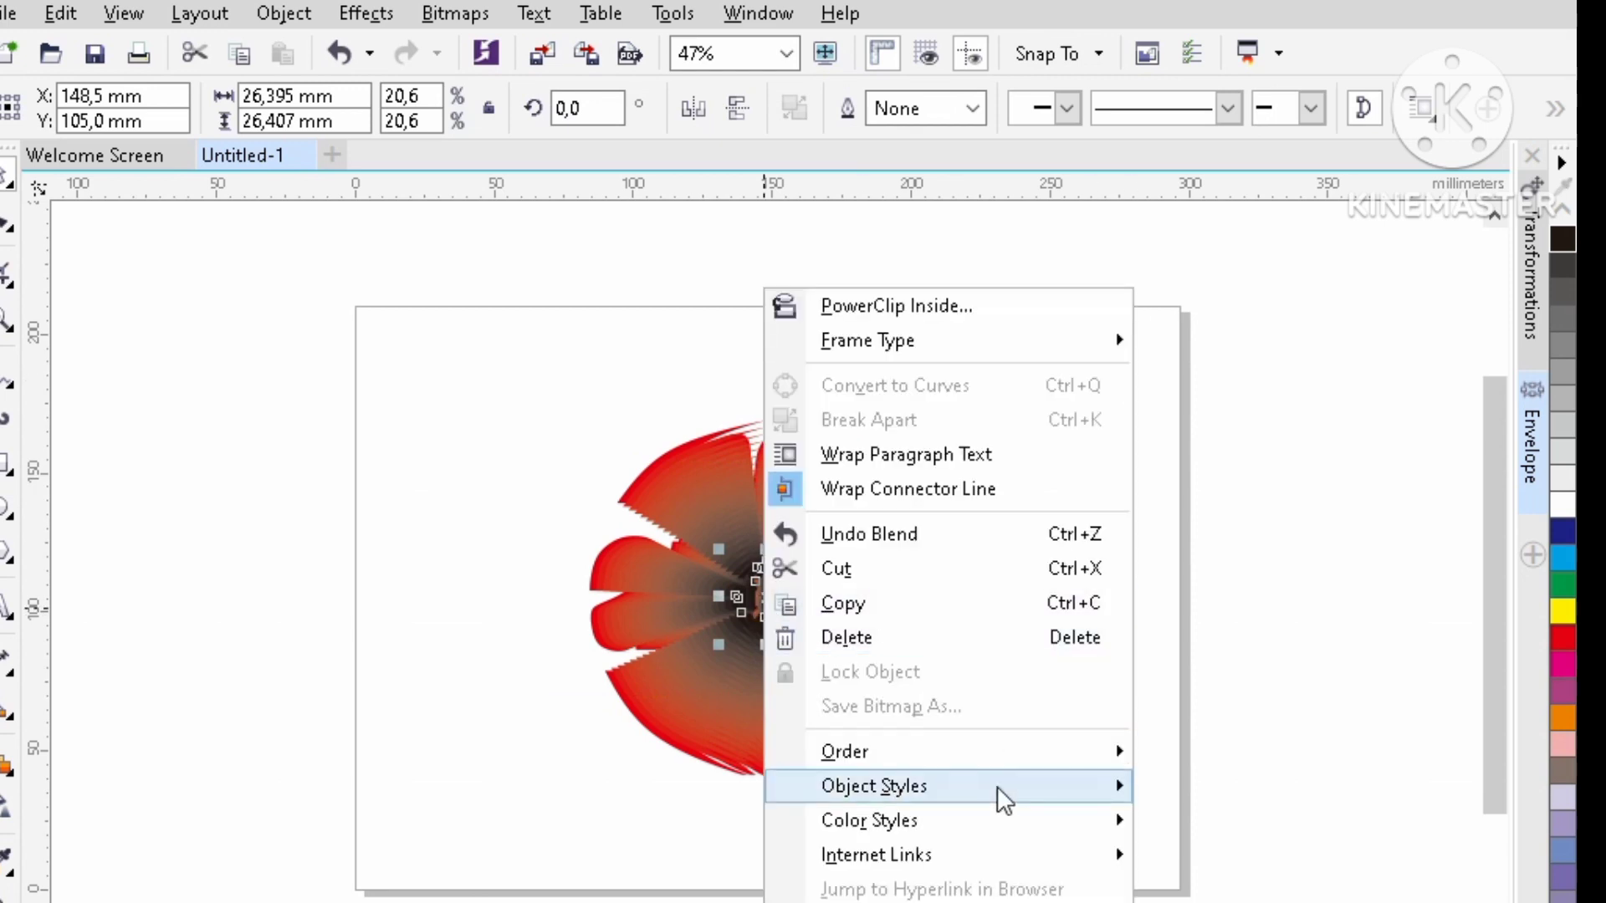
{"action": "mouse_move", "coordinate": [989, 753]}
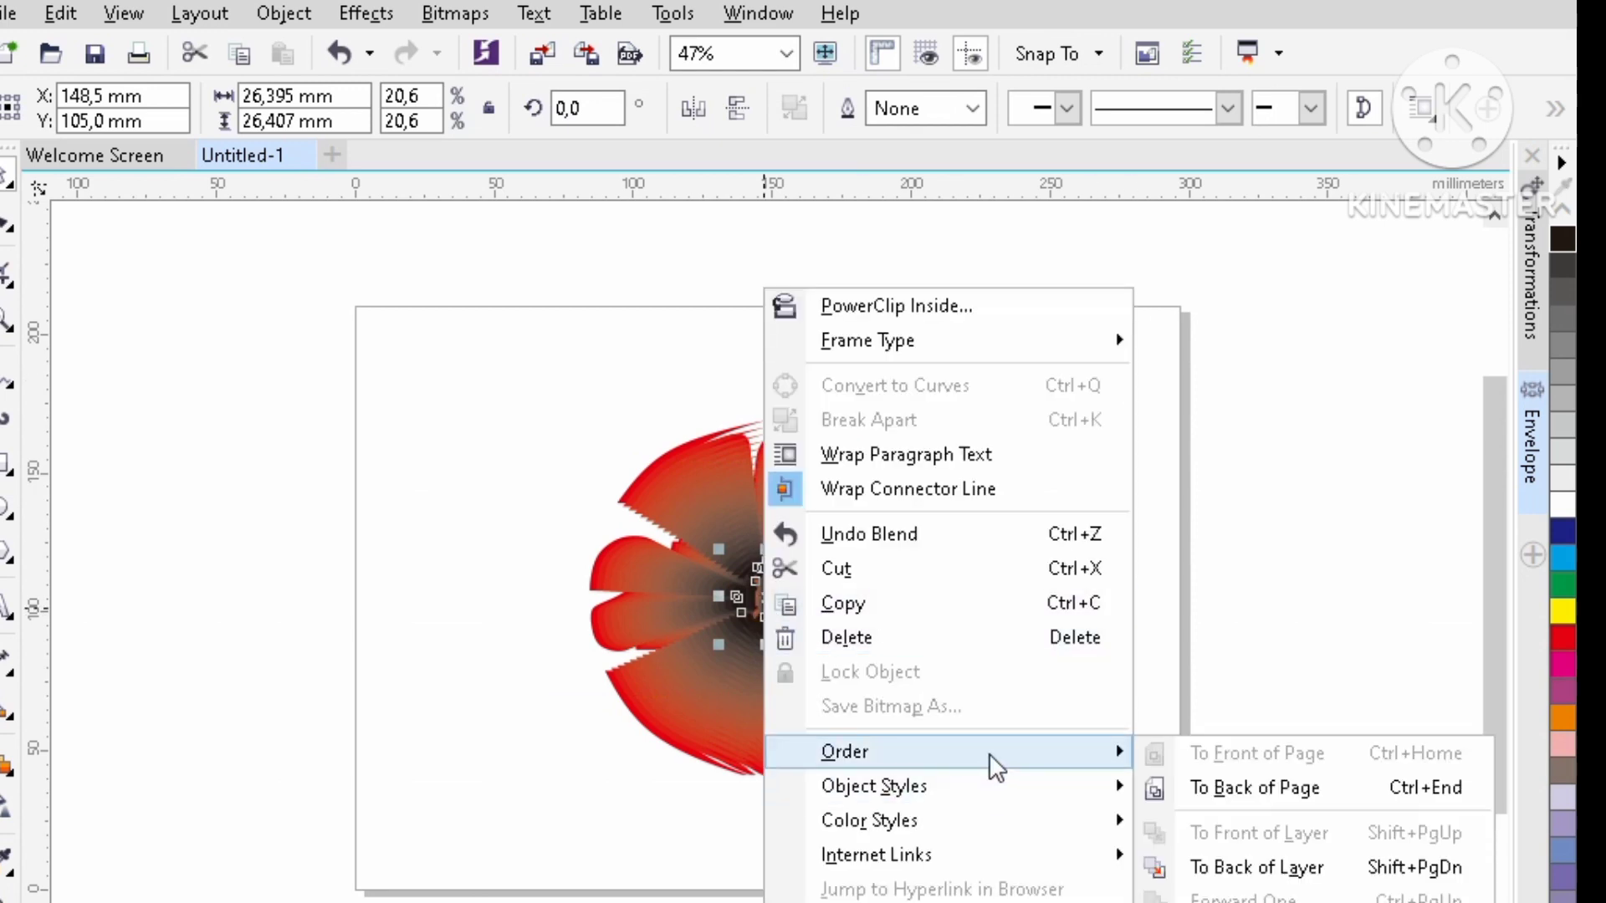
{"action": "left_click", "coordinate": [1288, 867]}
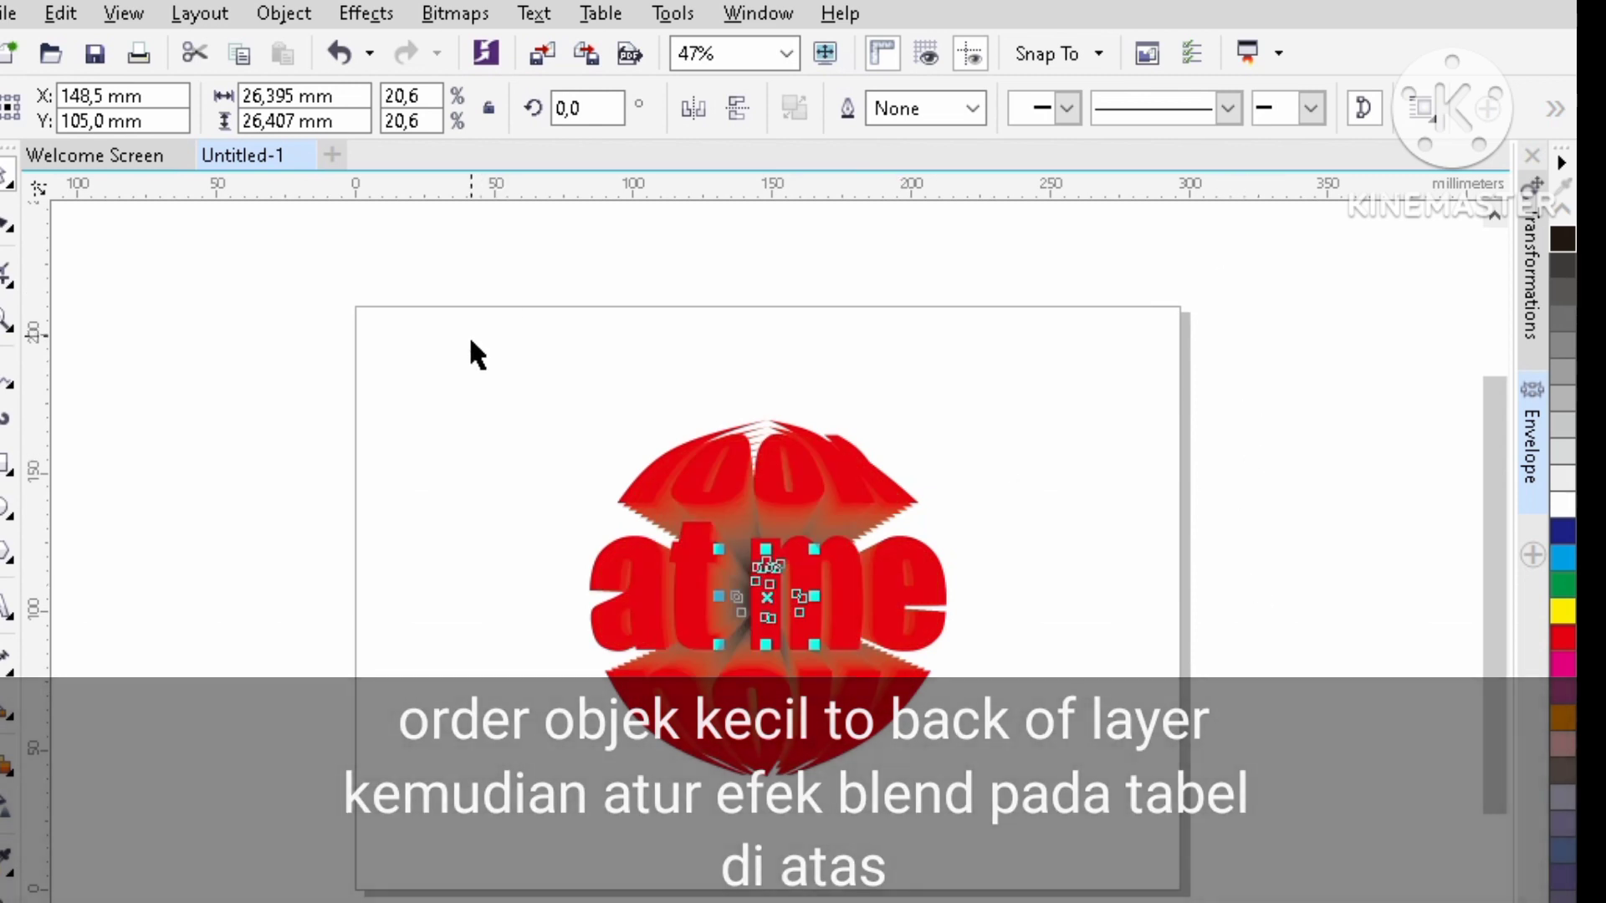
{"action": "left_click", "coordinate": [468, 336]}
Select the whole blend, try the counterclockwise colour progression, and set it to clockwise.
{"action": "left_click", "coordinate": [815, 595]}
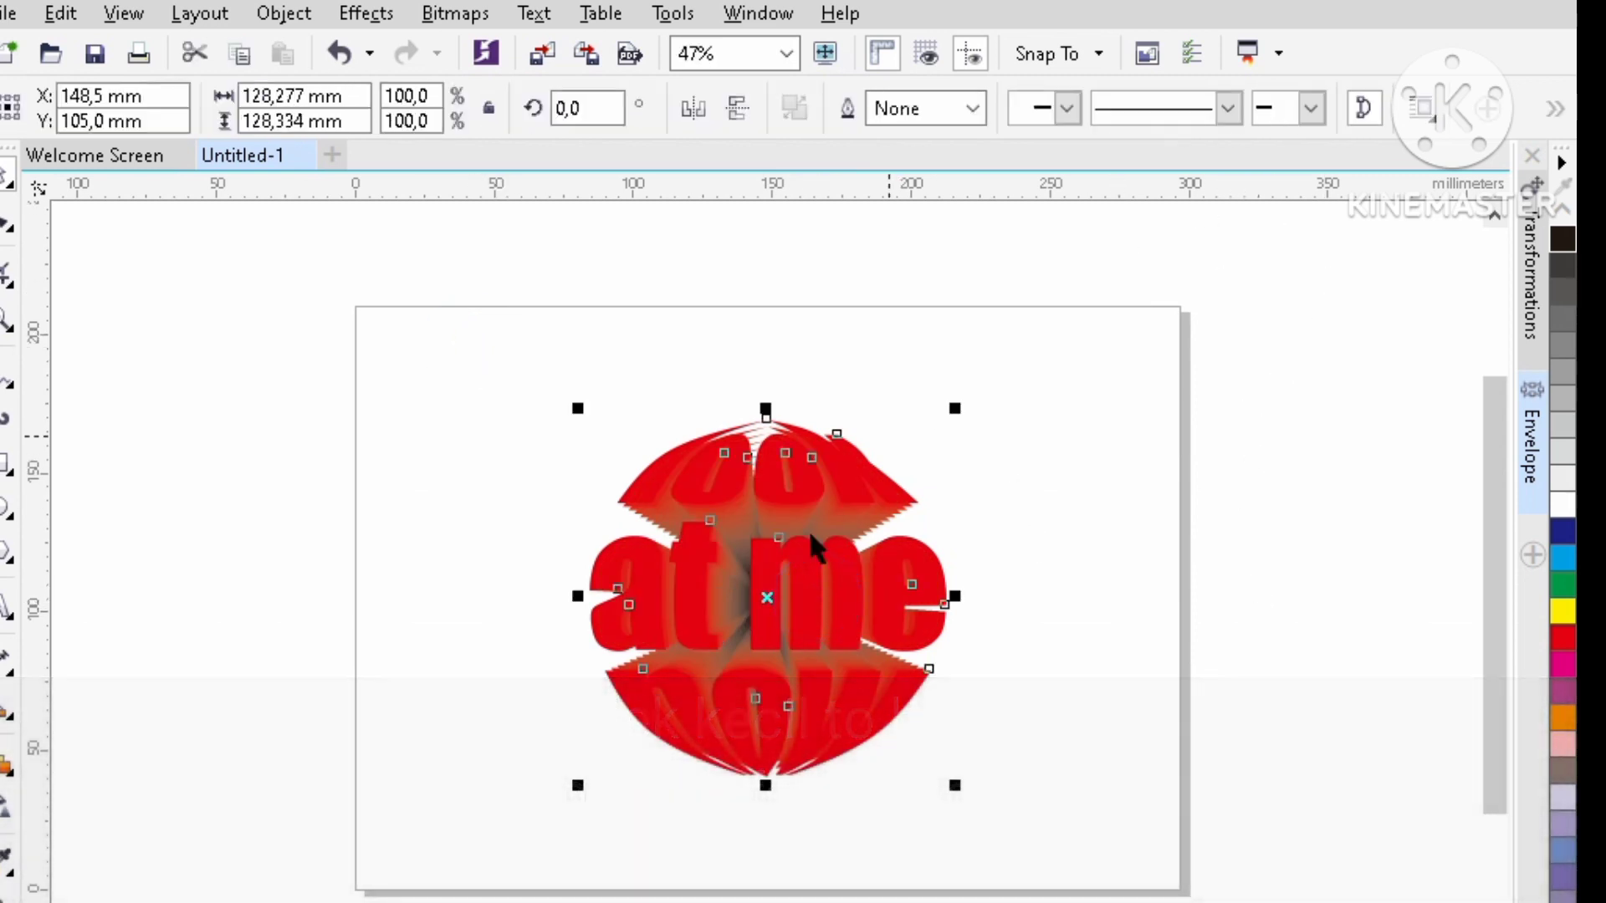
{"action": "left_click", "coordinate": [1015, 381]}
{"action": "left_click", "coordinate": [446, 374]}
{"action": "left_click_drag", "start_coordinate": [445, 374], "coordinate": [1056, 793]}
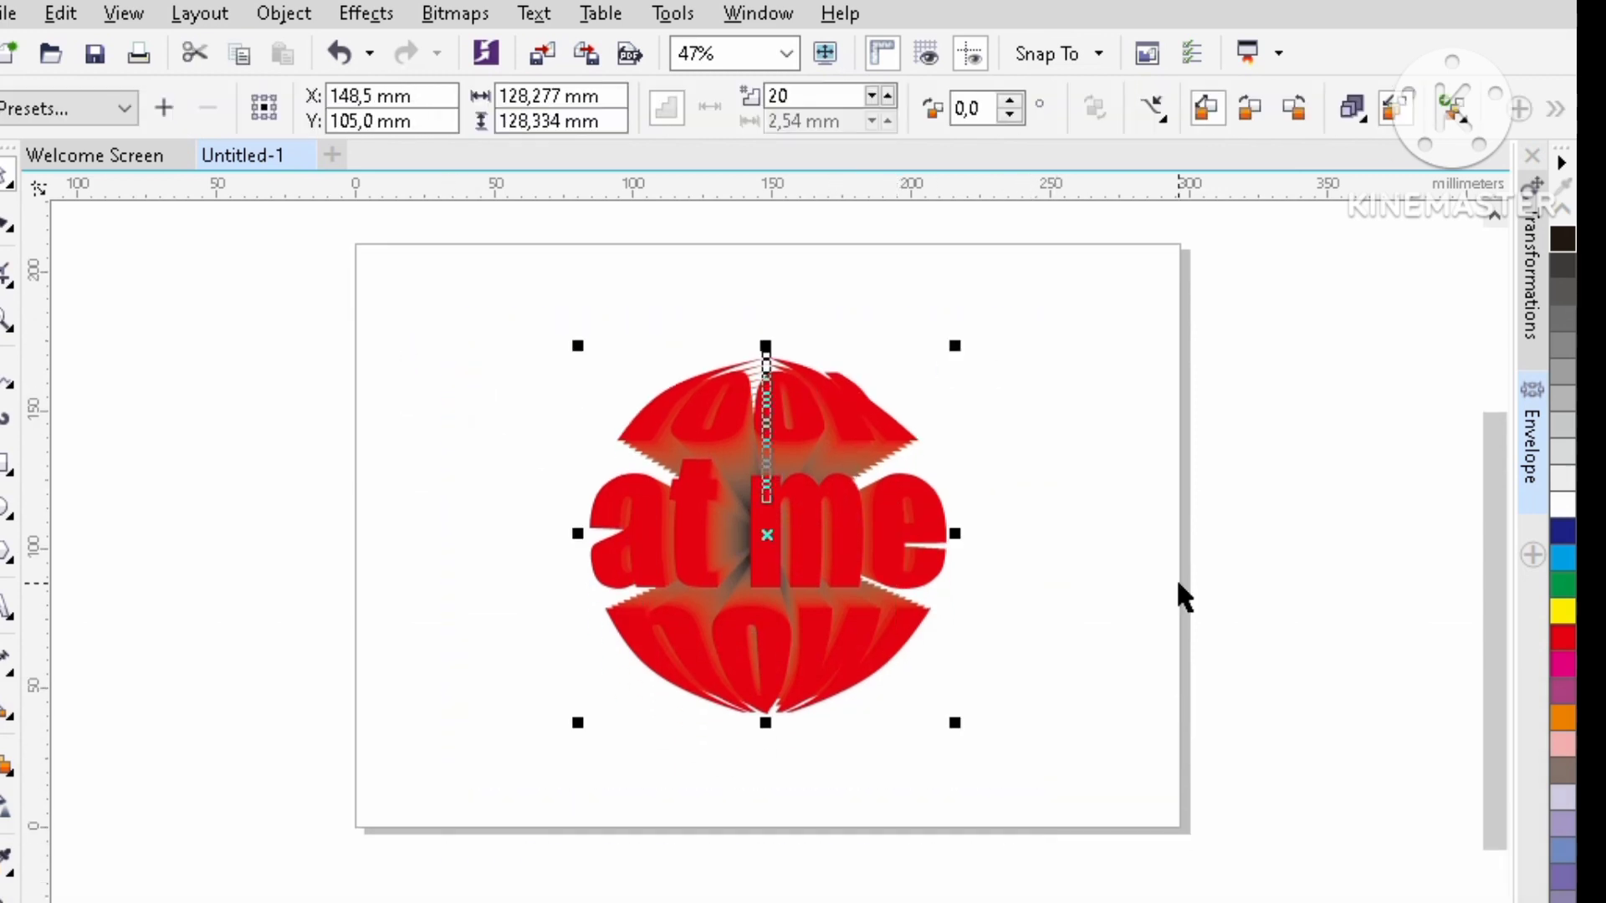
{"action": "left_click", "coordinate": [1252, 109]}
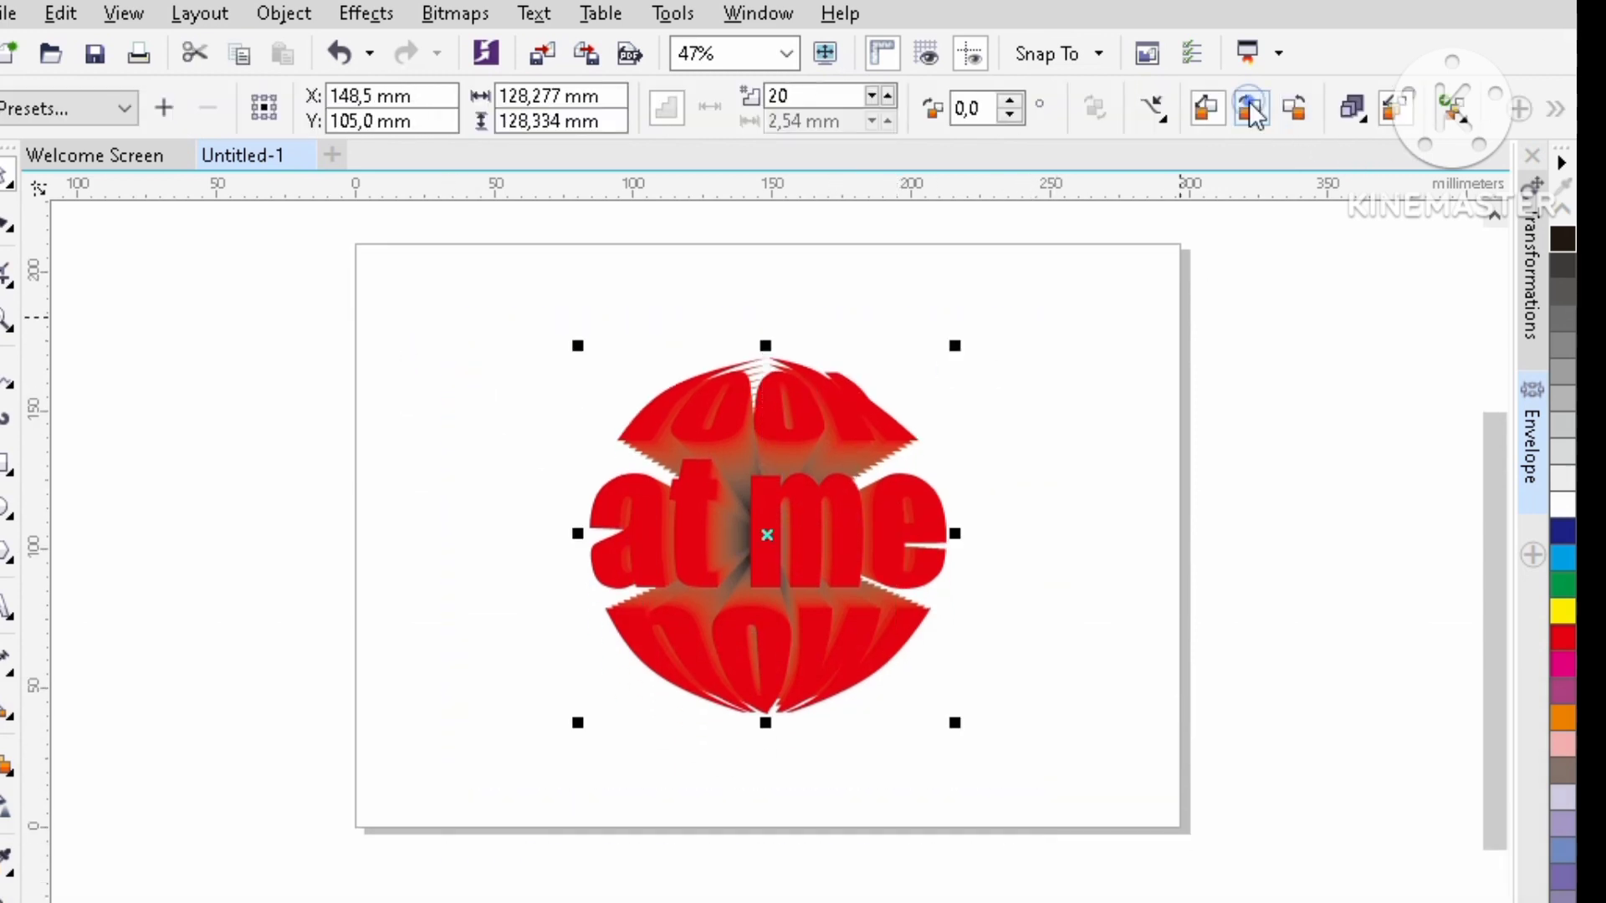
{"action": "left_click", "coordinate": [1297, 113]}
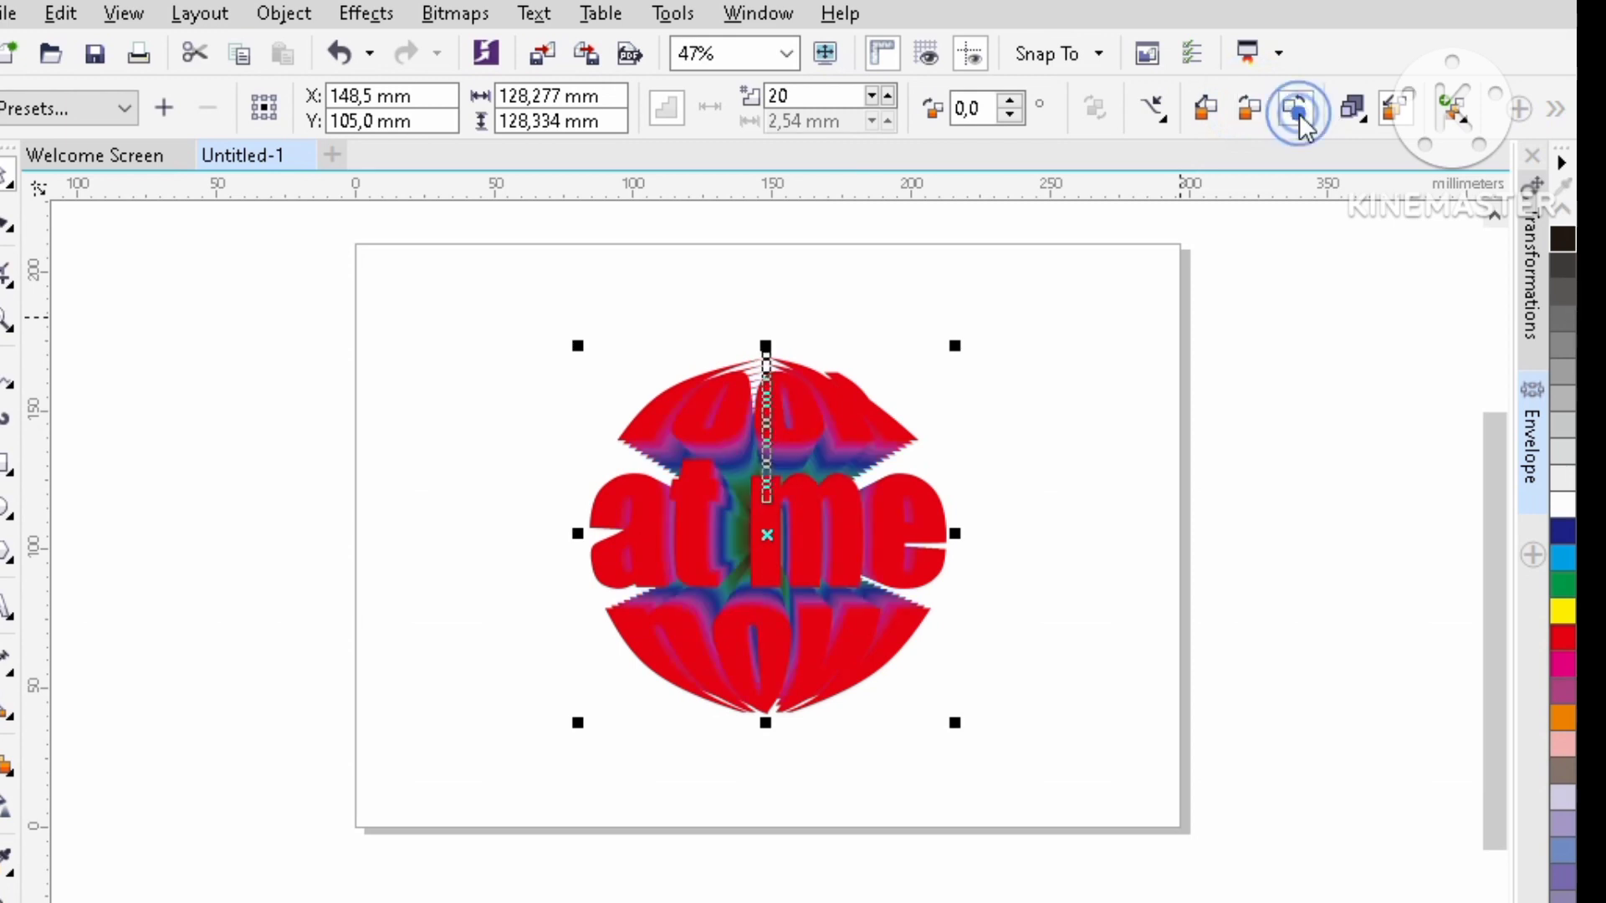
{"action": "left_click", "coordinate": [1256, 109]}
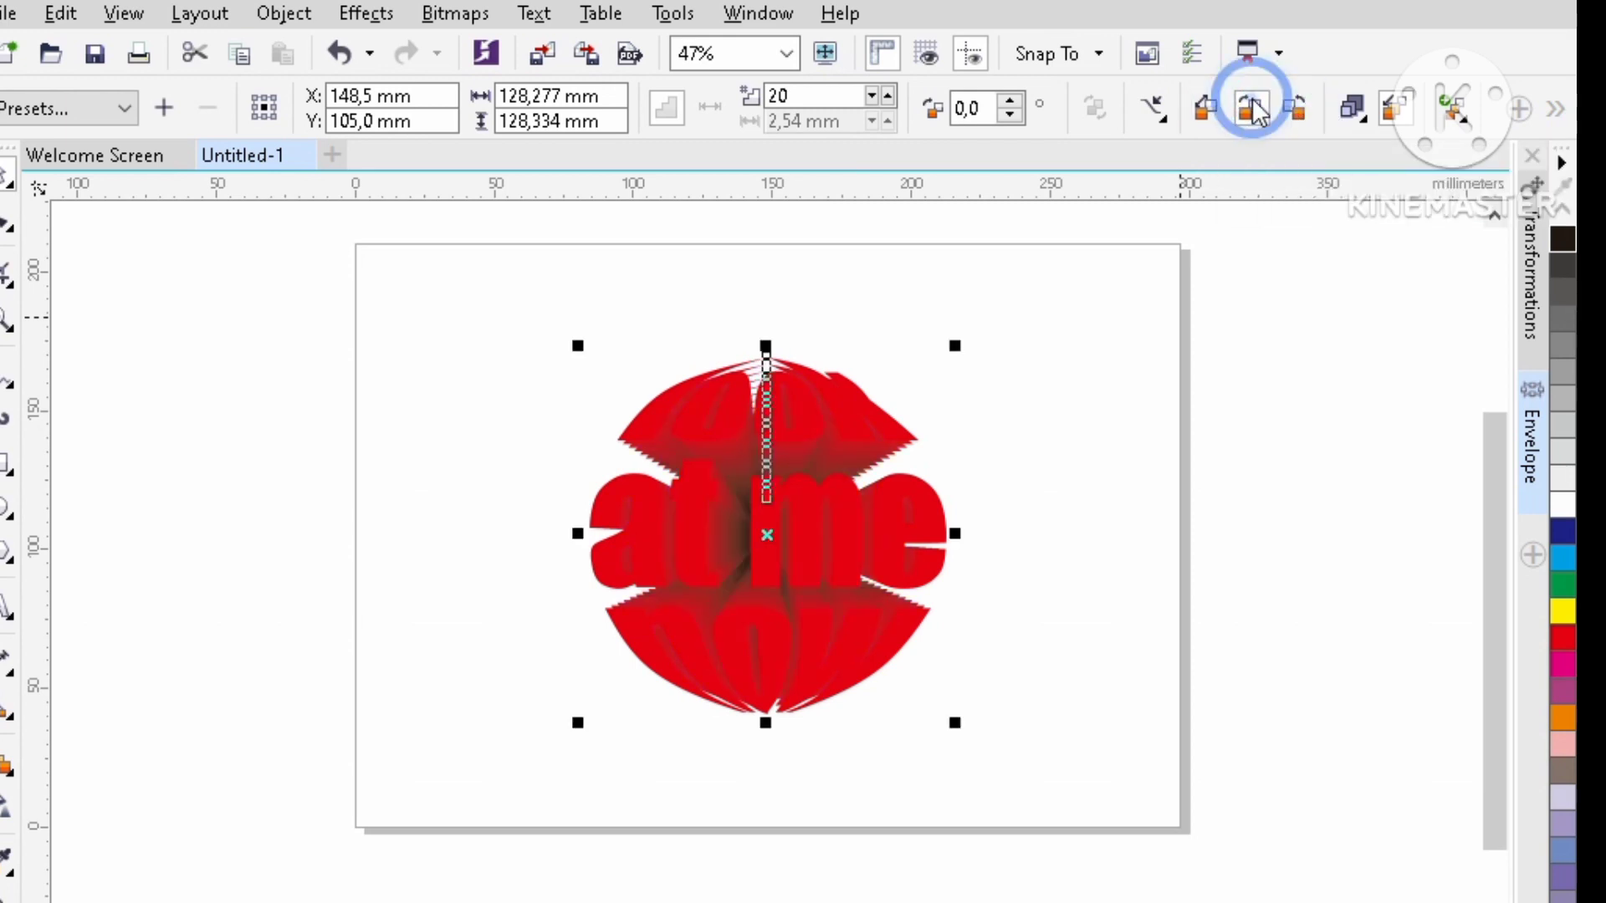
Increase the blend's linked object and colour acceleration to about halfway between the centre and the maximum.
{"action": "left_click", "coordinate": [1352, 107]}
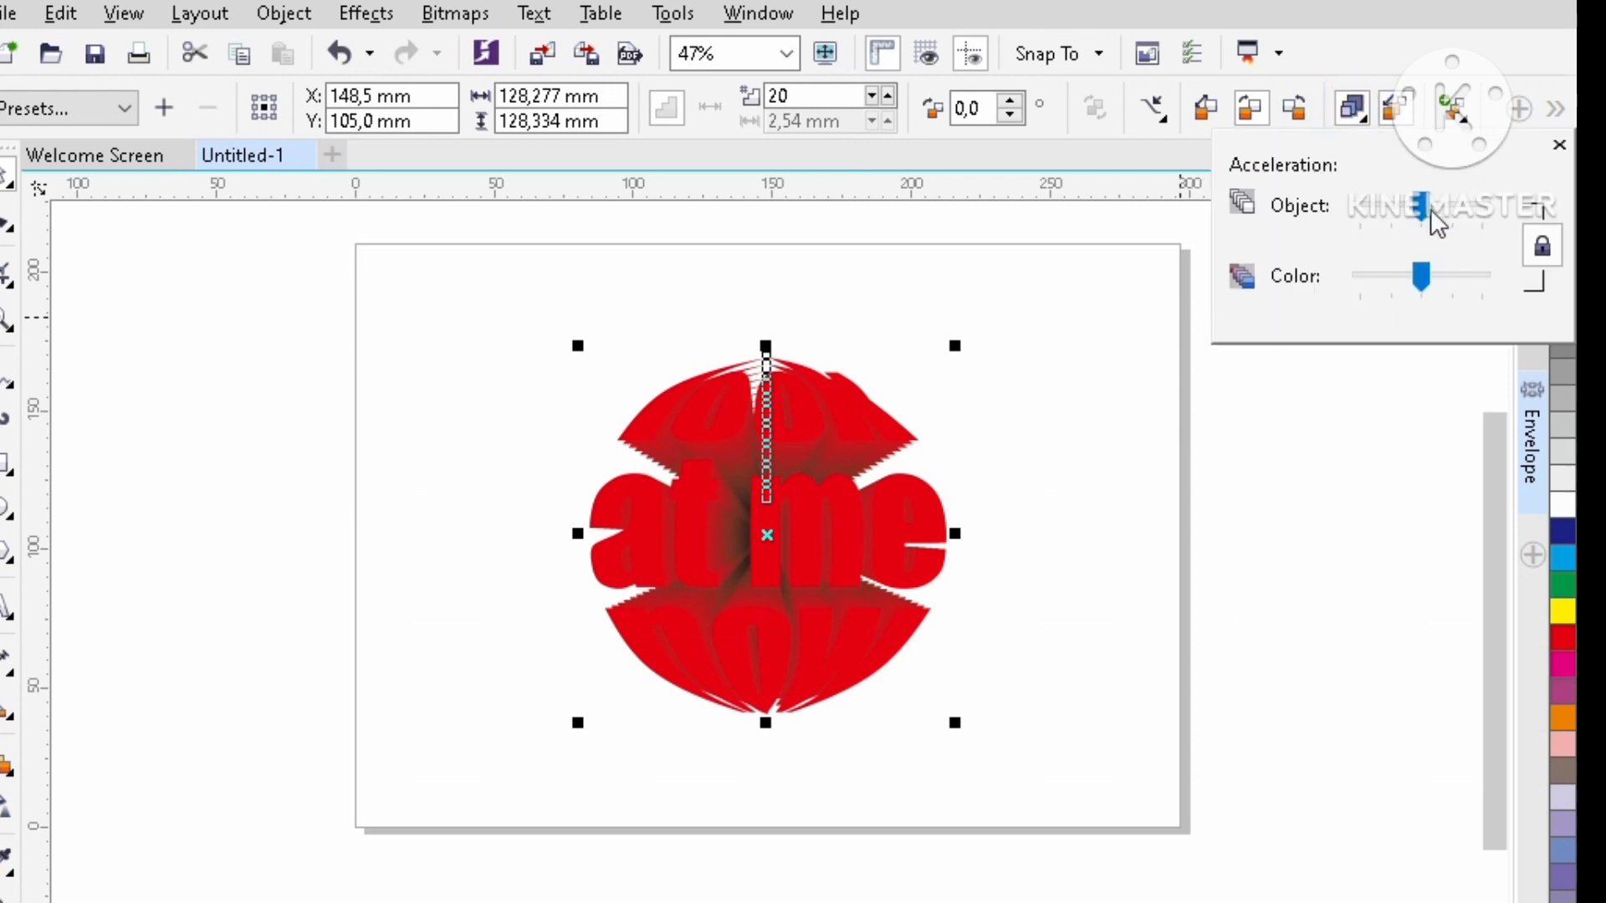
{"action": "left_click_drag", "start_coordinate": [1424, 206], "coordinate": [1458, 213]}
{"action": "left_click", "coordinate": [1458, 213]}
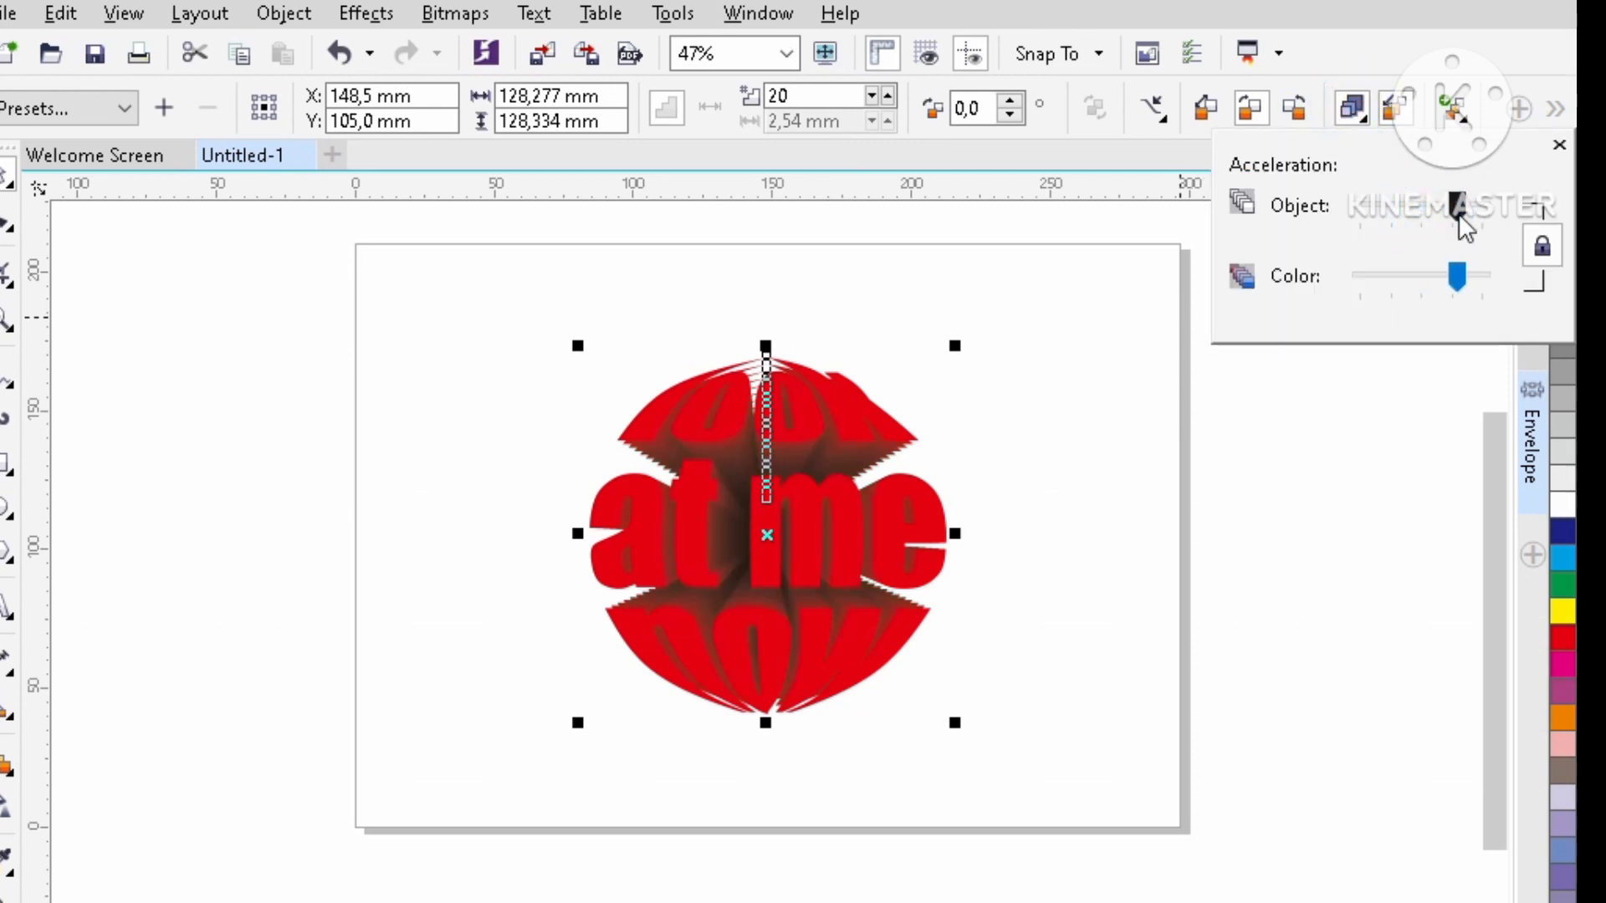
{"action": "left_click", "coordinate": [1458, 214]}
{"action": "left_click", "coordinate": [221, 295]}
{"action": "left_click", "coordinate": [308, 356]}
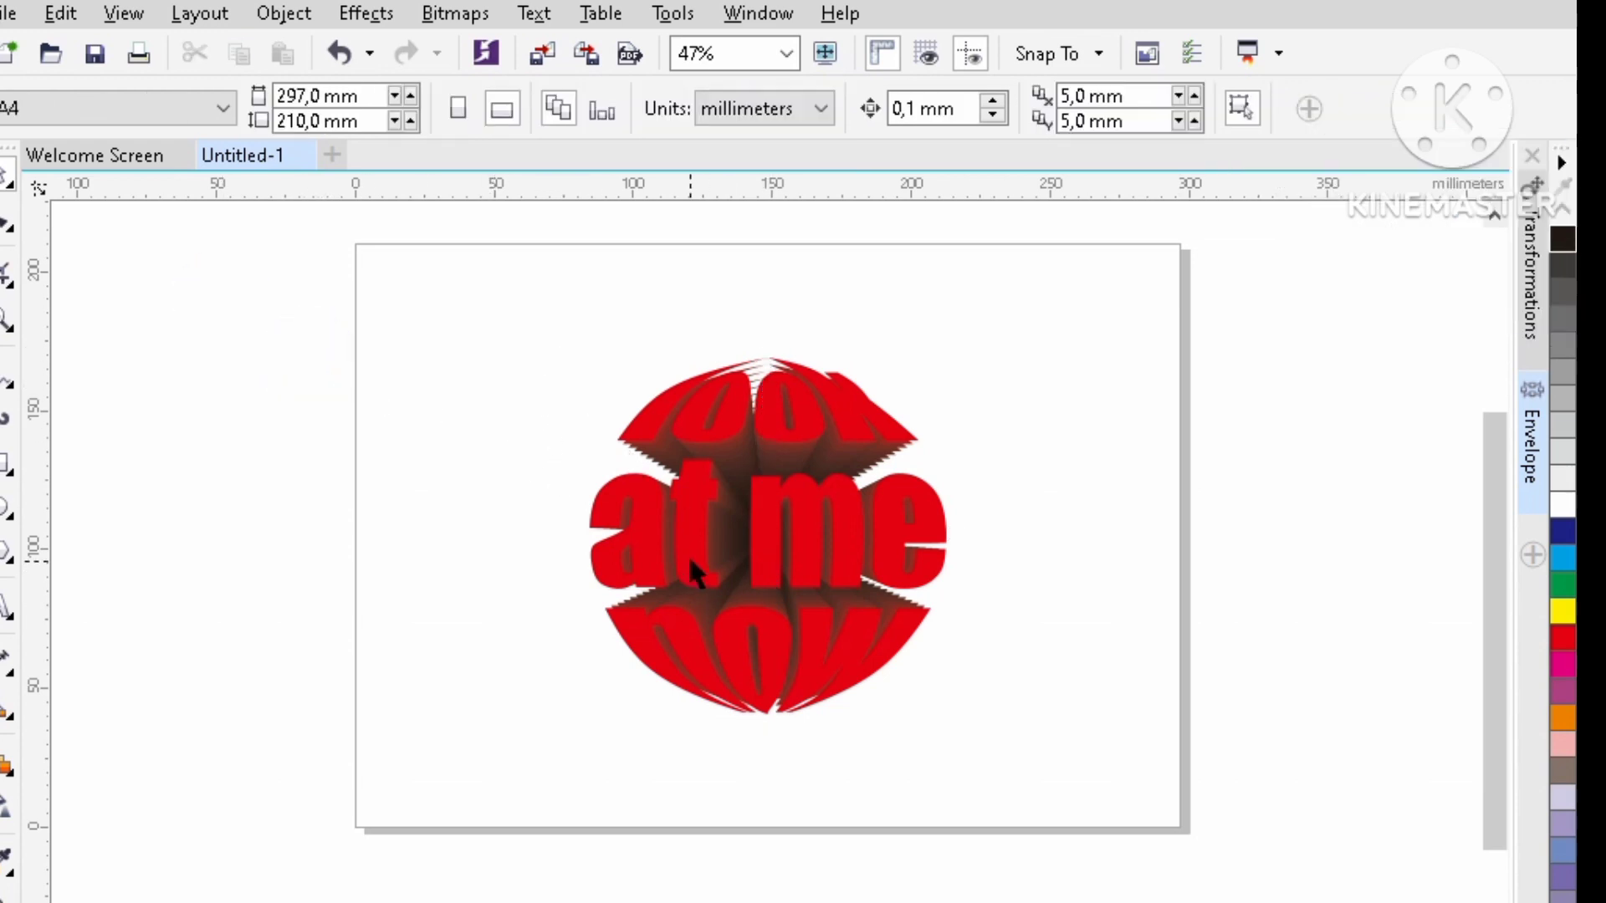
Add a black drop shadow to the large red text, offset about -9.6 mm horizontally and -7.1 mm vertically.
{"action": "left_click", "coordinate": [691, 530]}
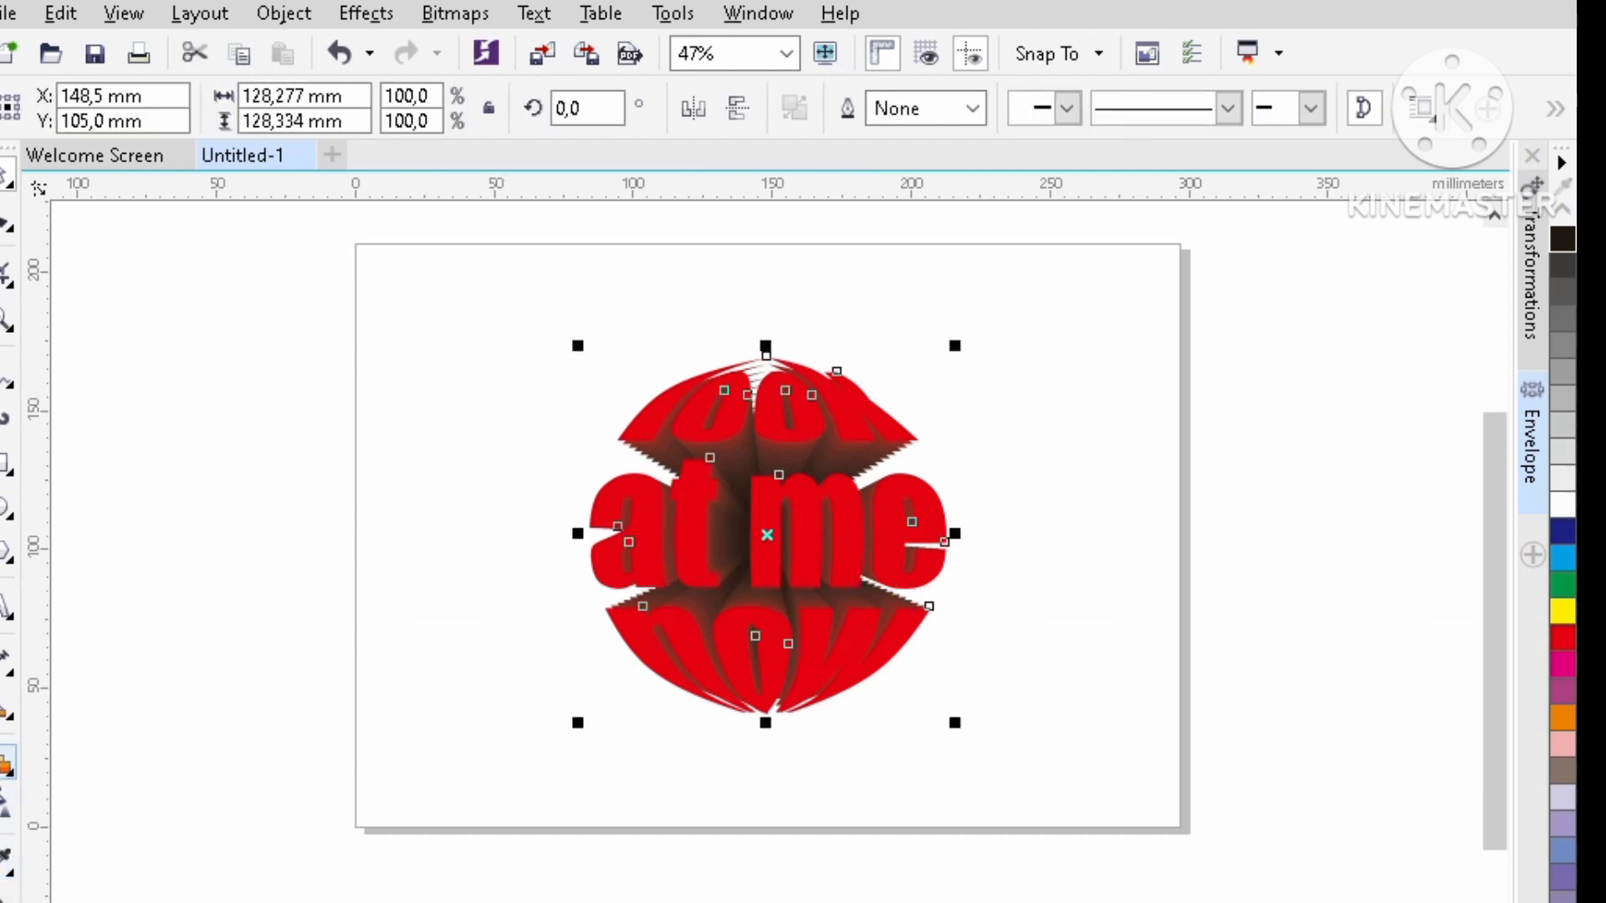
{"action": "left_click", "coordinate": [5, 768]}
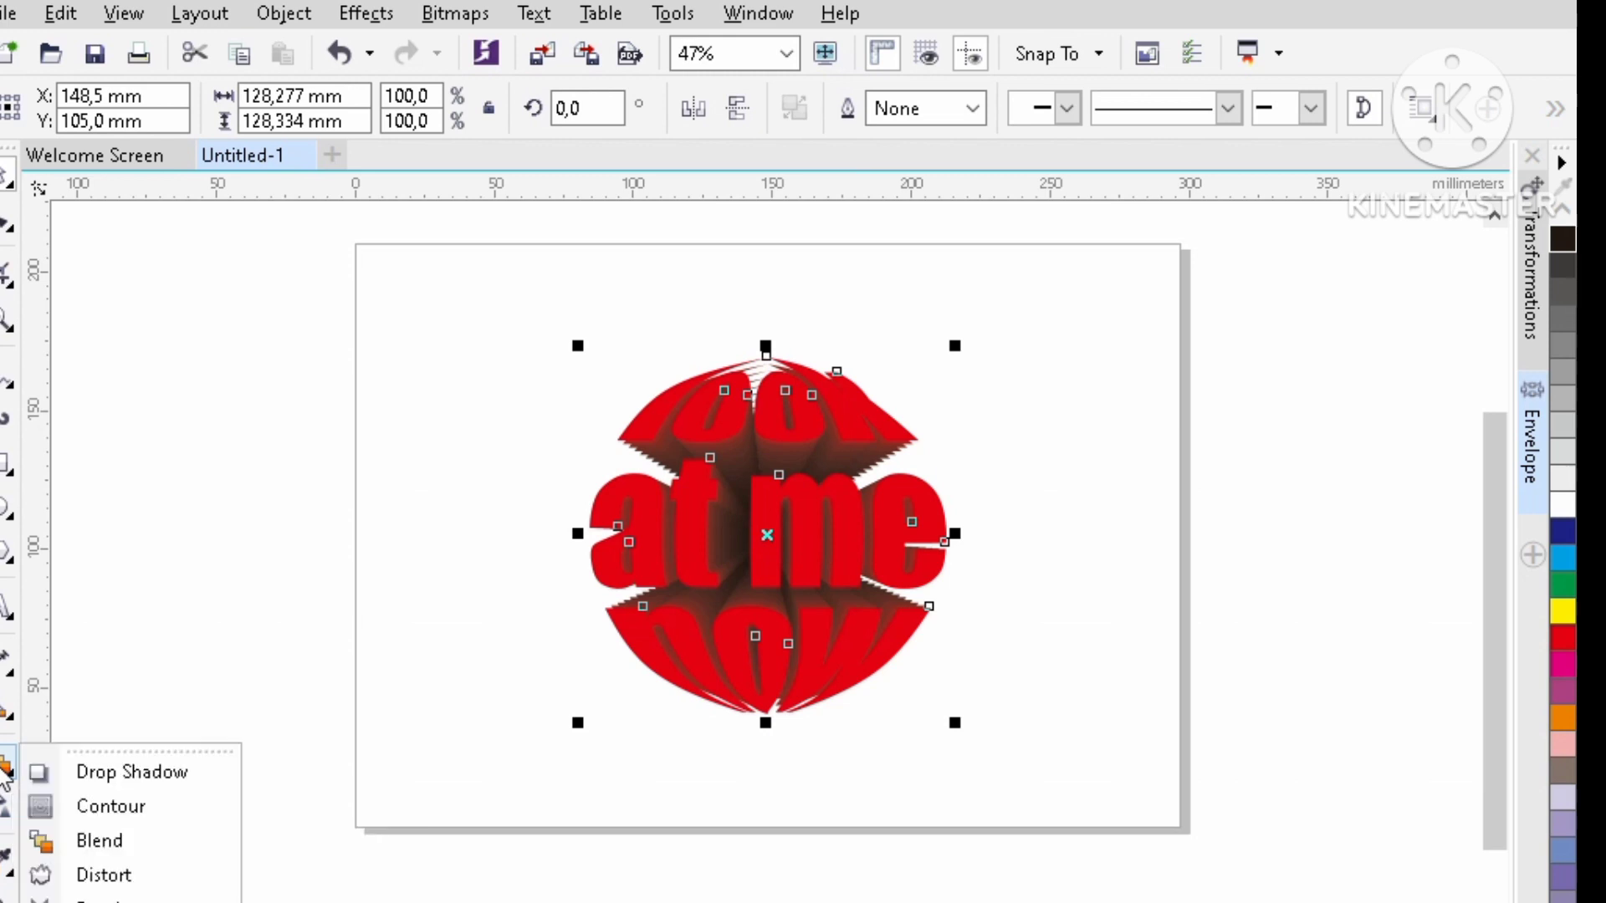
{"action": "left_click", "coordinate": [159, 777]}
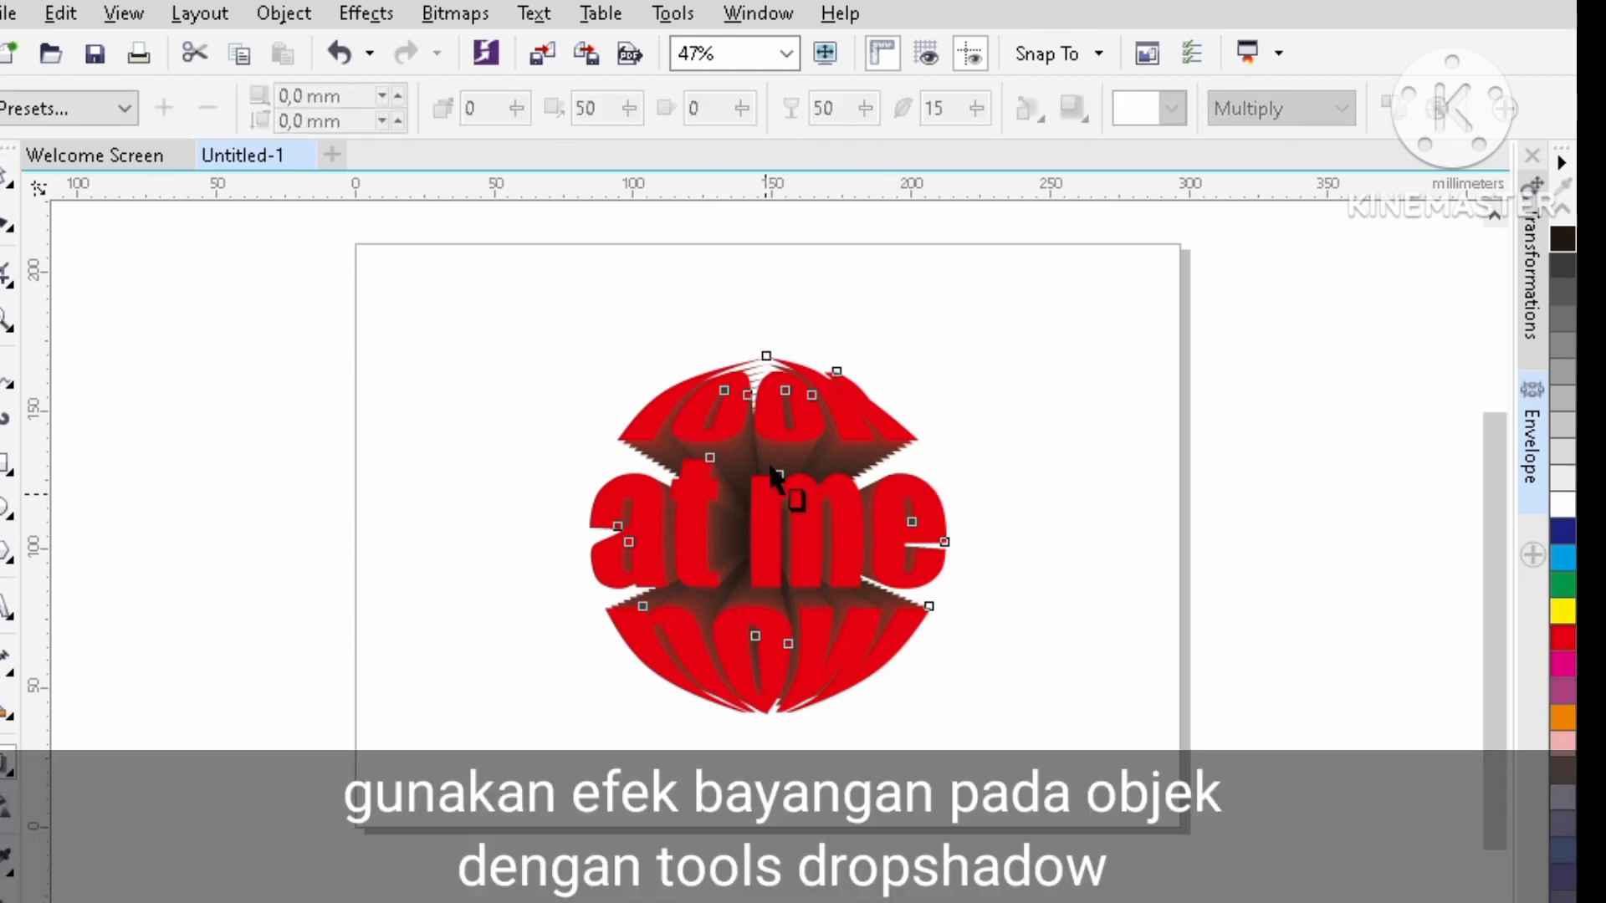
{"action": "left_click_drag", "start_coordinate": [767, 535], "coordinate": [562, 687]}
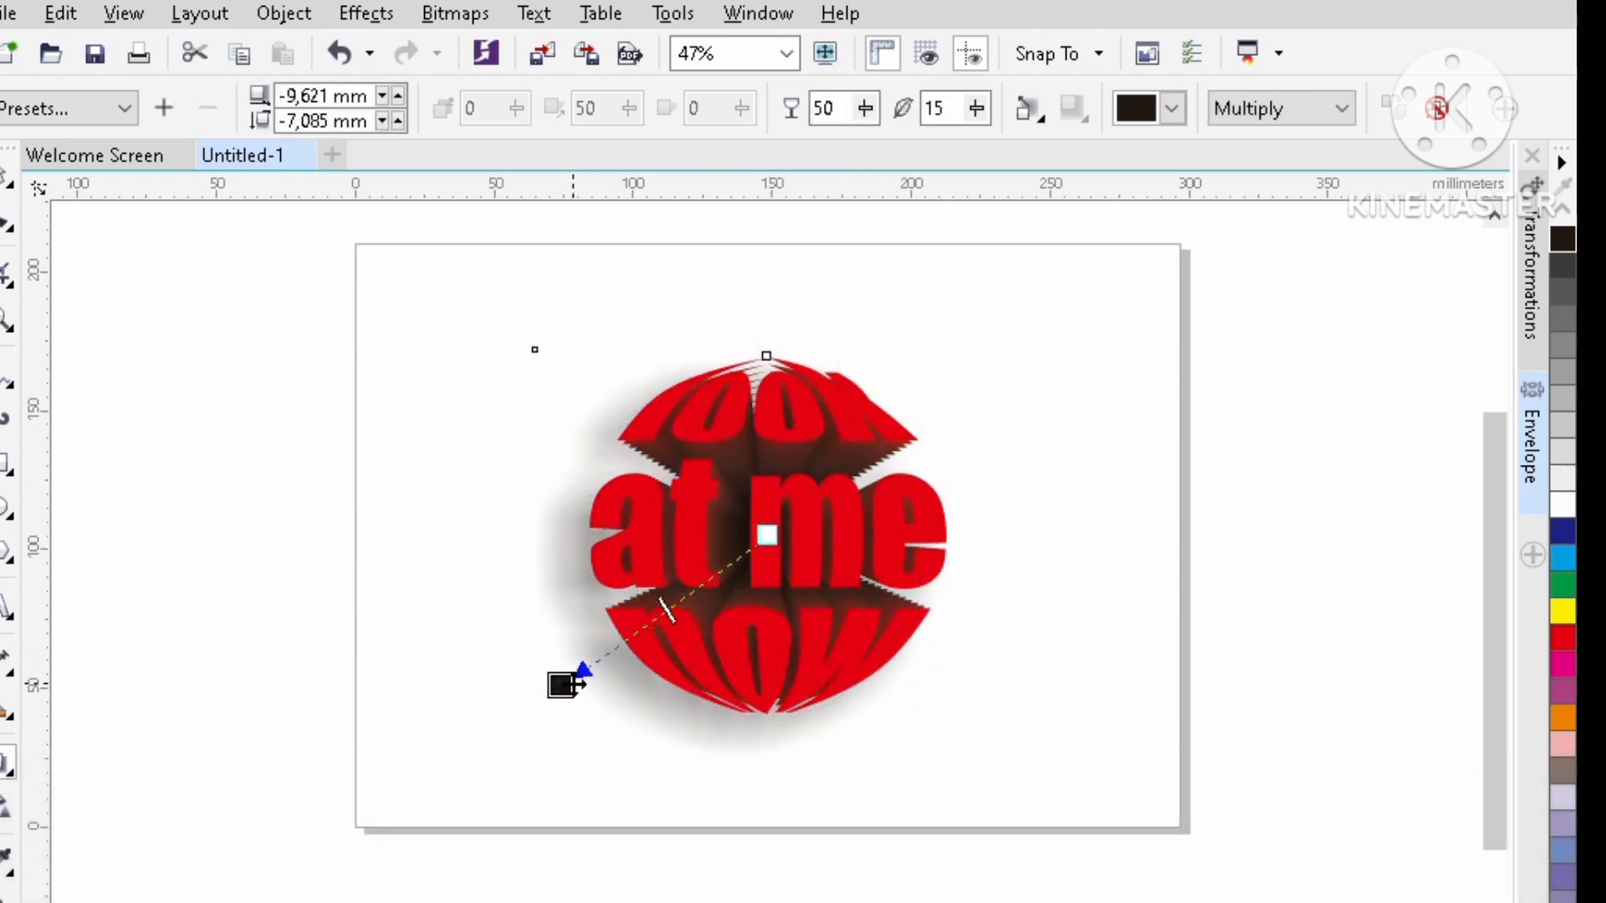
Set the drop shadow's opacity to 80 and deselect the shadowed artwork.
{"action": "double_click", "coordinate": [843, 112]}
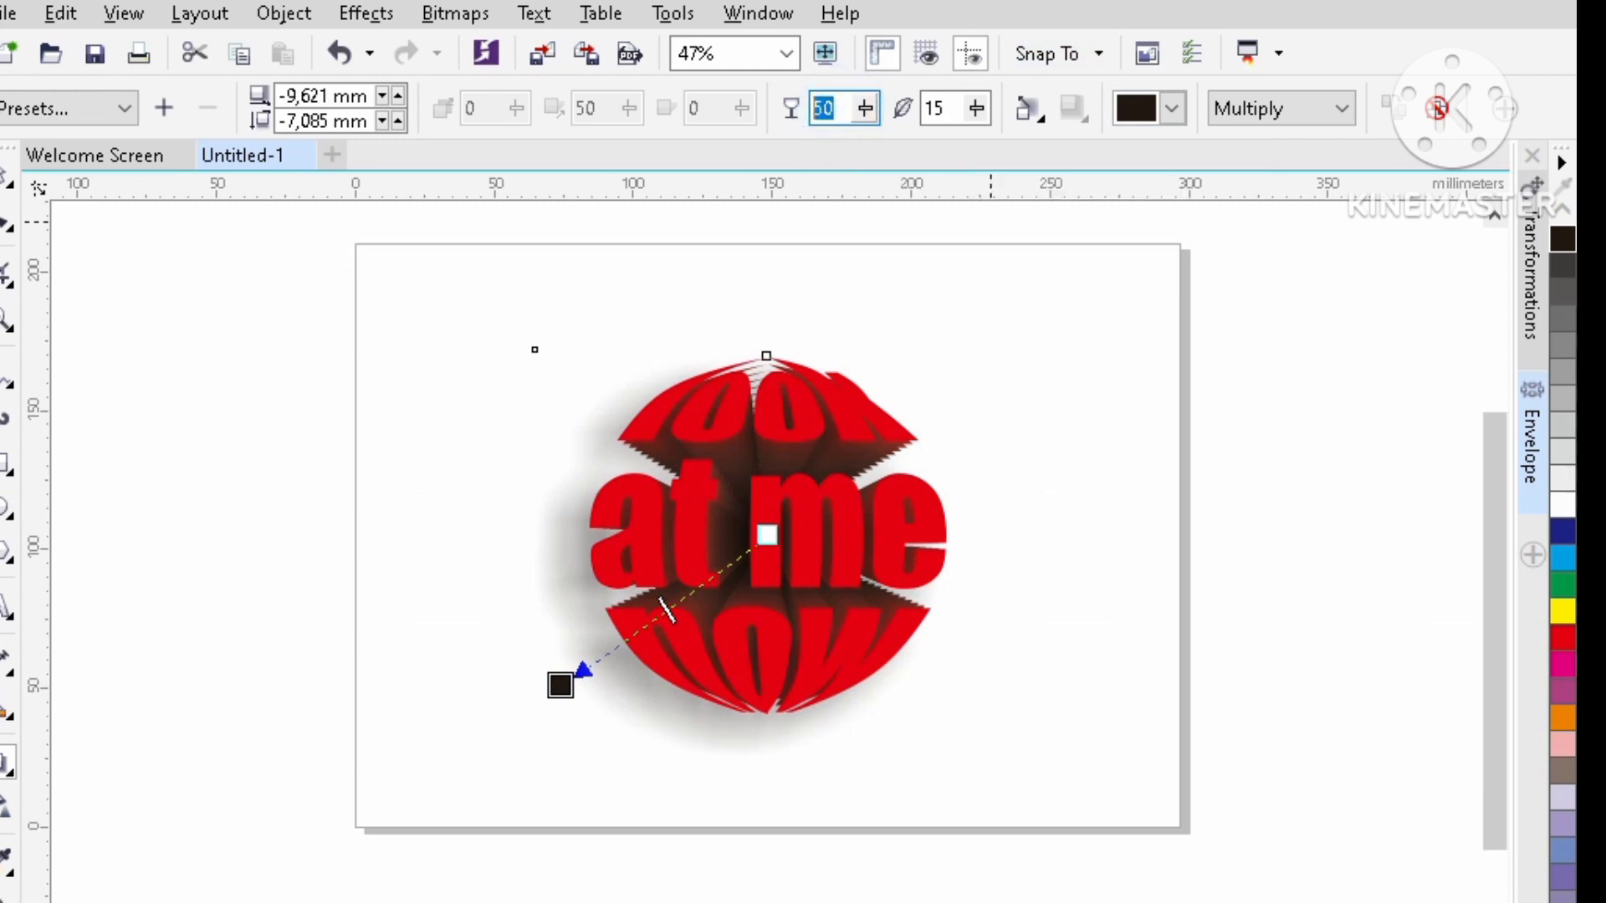
{"action": "type", "text": "8"}
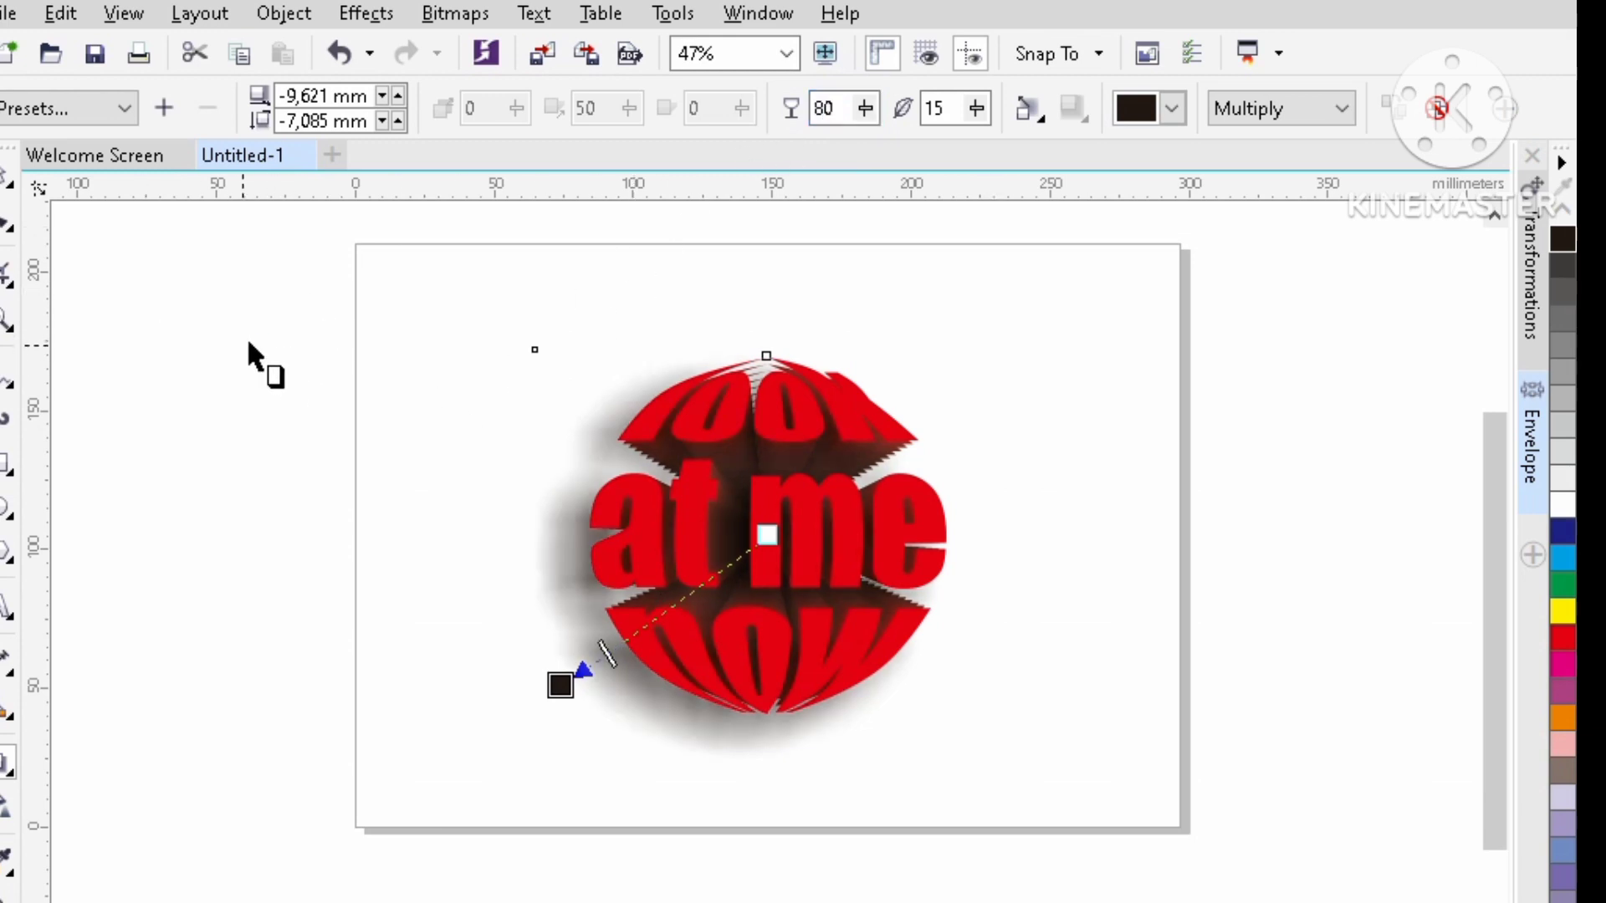
{"action": "left_click", "coordinate": [11, 180]}
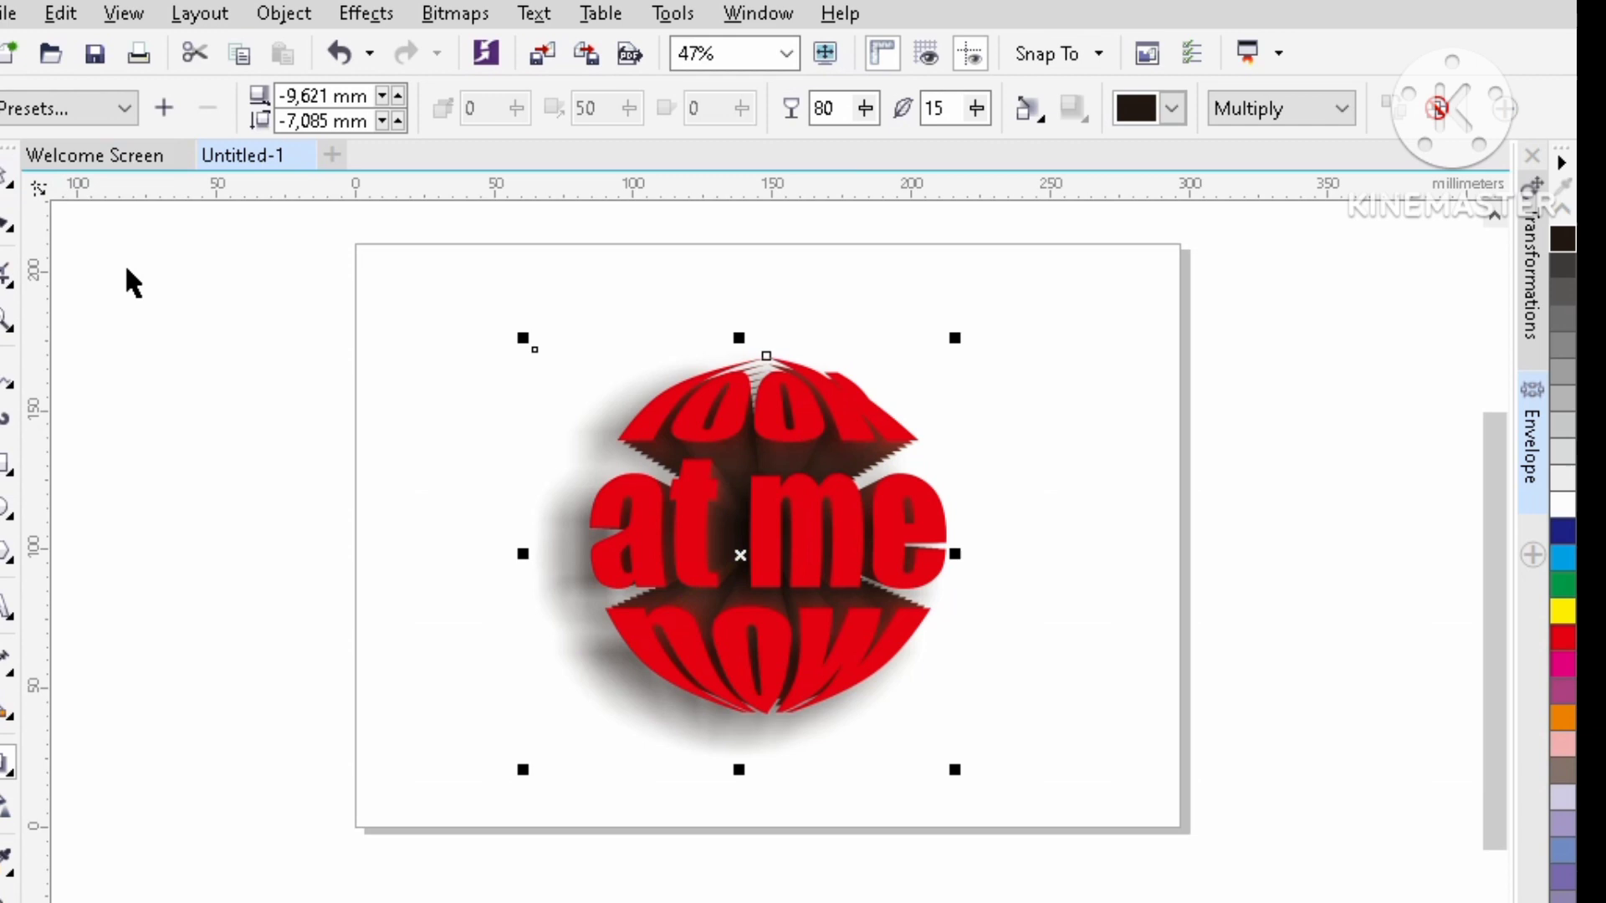
{"action": "left_click", "coordinate": [199, 336]}
Apply a horizontal linear gradient fill from red to white across the front "look at me now" text.
{"action": "left_click", "coordinate": [685, 520]}
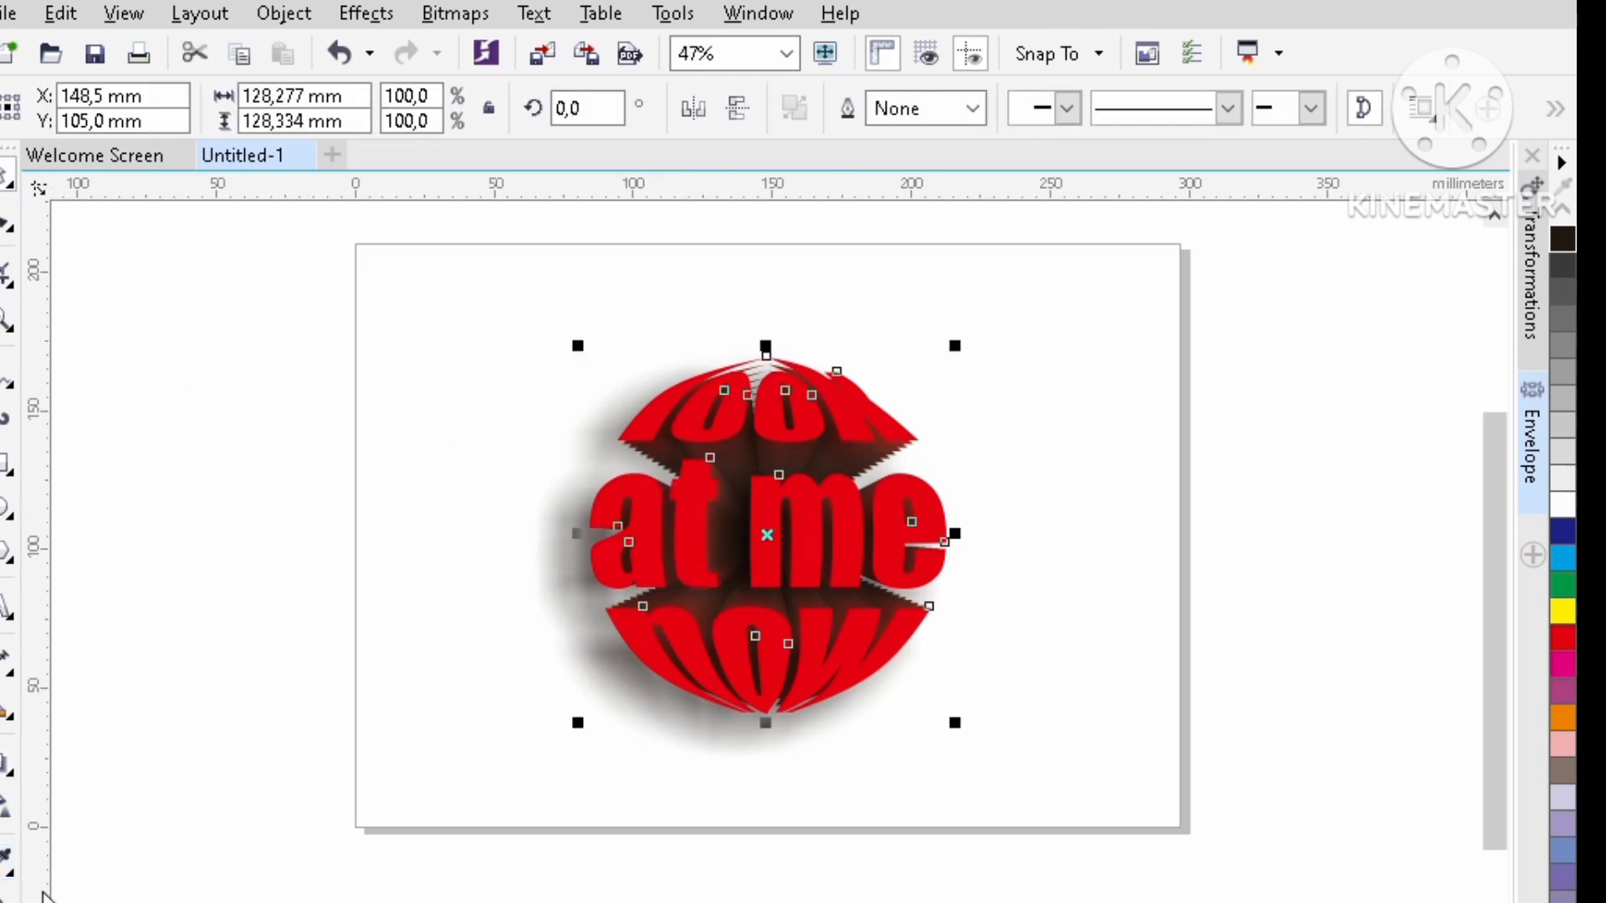
{"action": "left_click", "coordinate": [7, 857]}
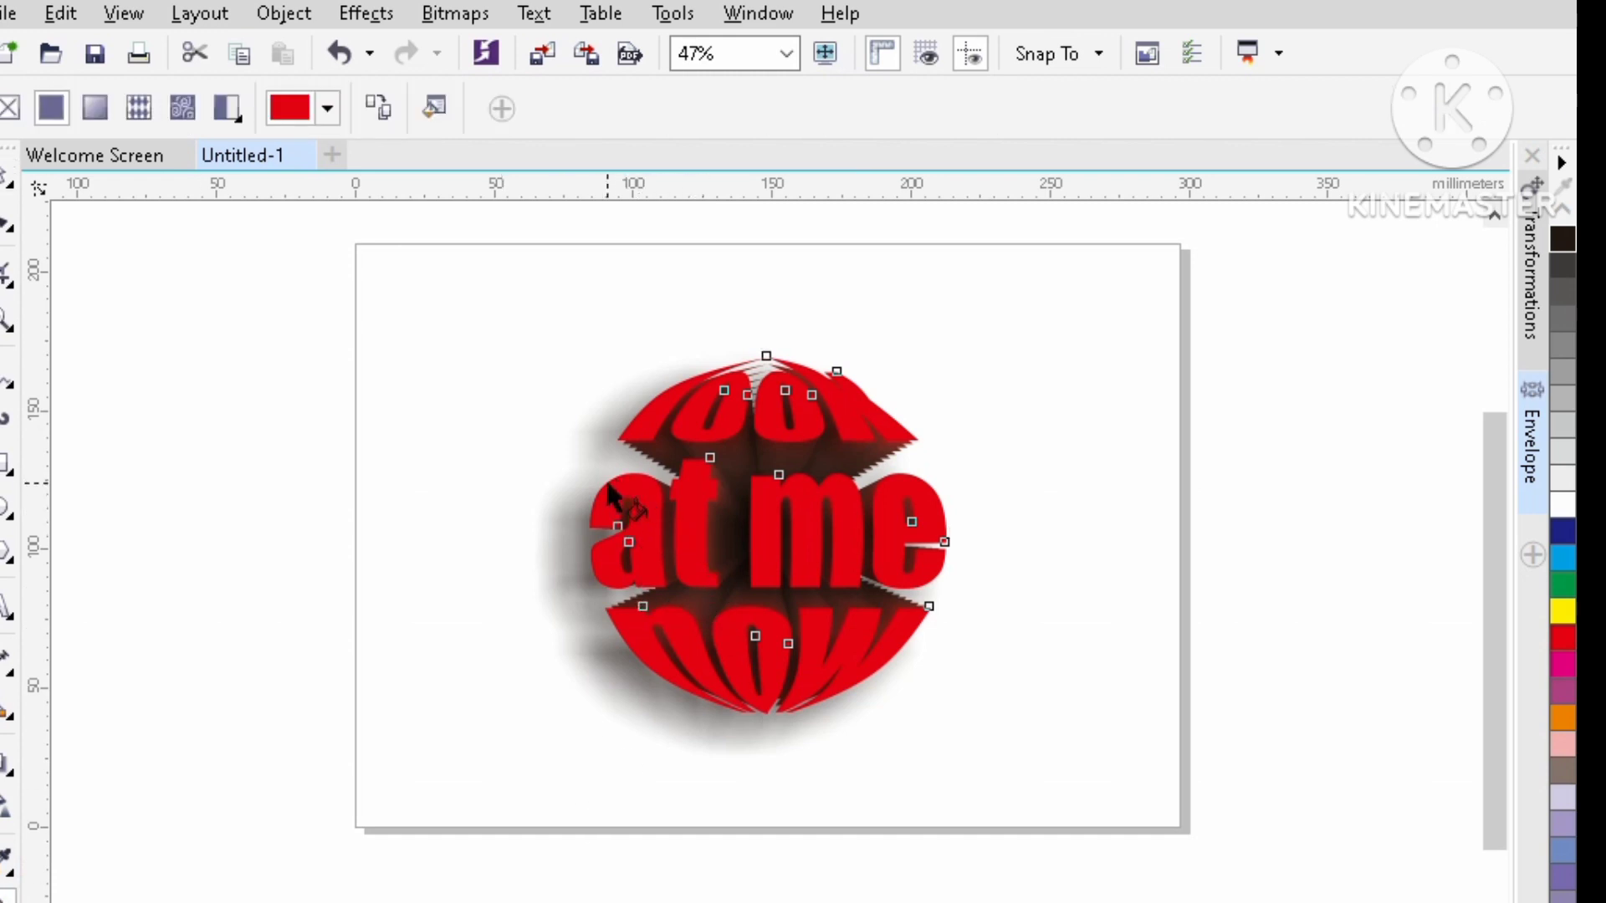
{"action": "left_click_drag", "start_coordinate": [601, 484], "coordinate": [993, 483]}
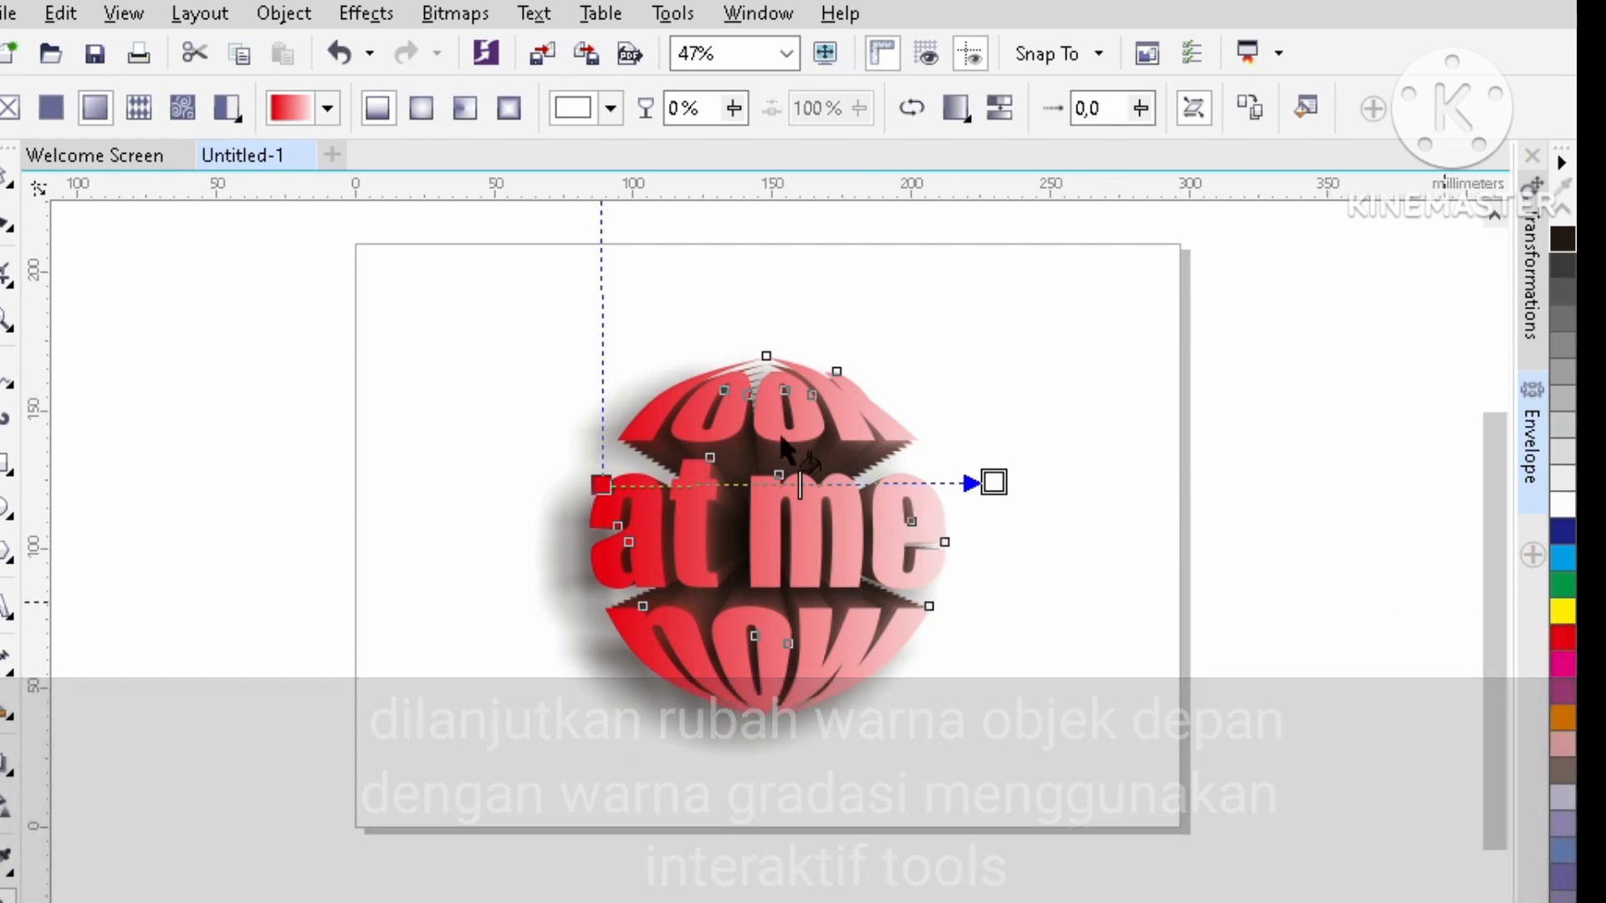
Add three intermediate colour nodes to the text's gradient at about 74%, 25% and 53%.
{"action": "double_click", "coordinate": [892, 482]}
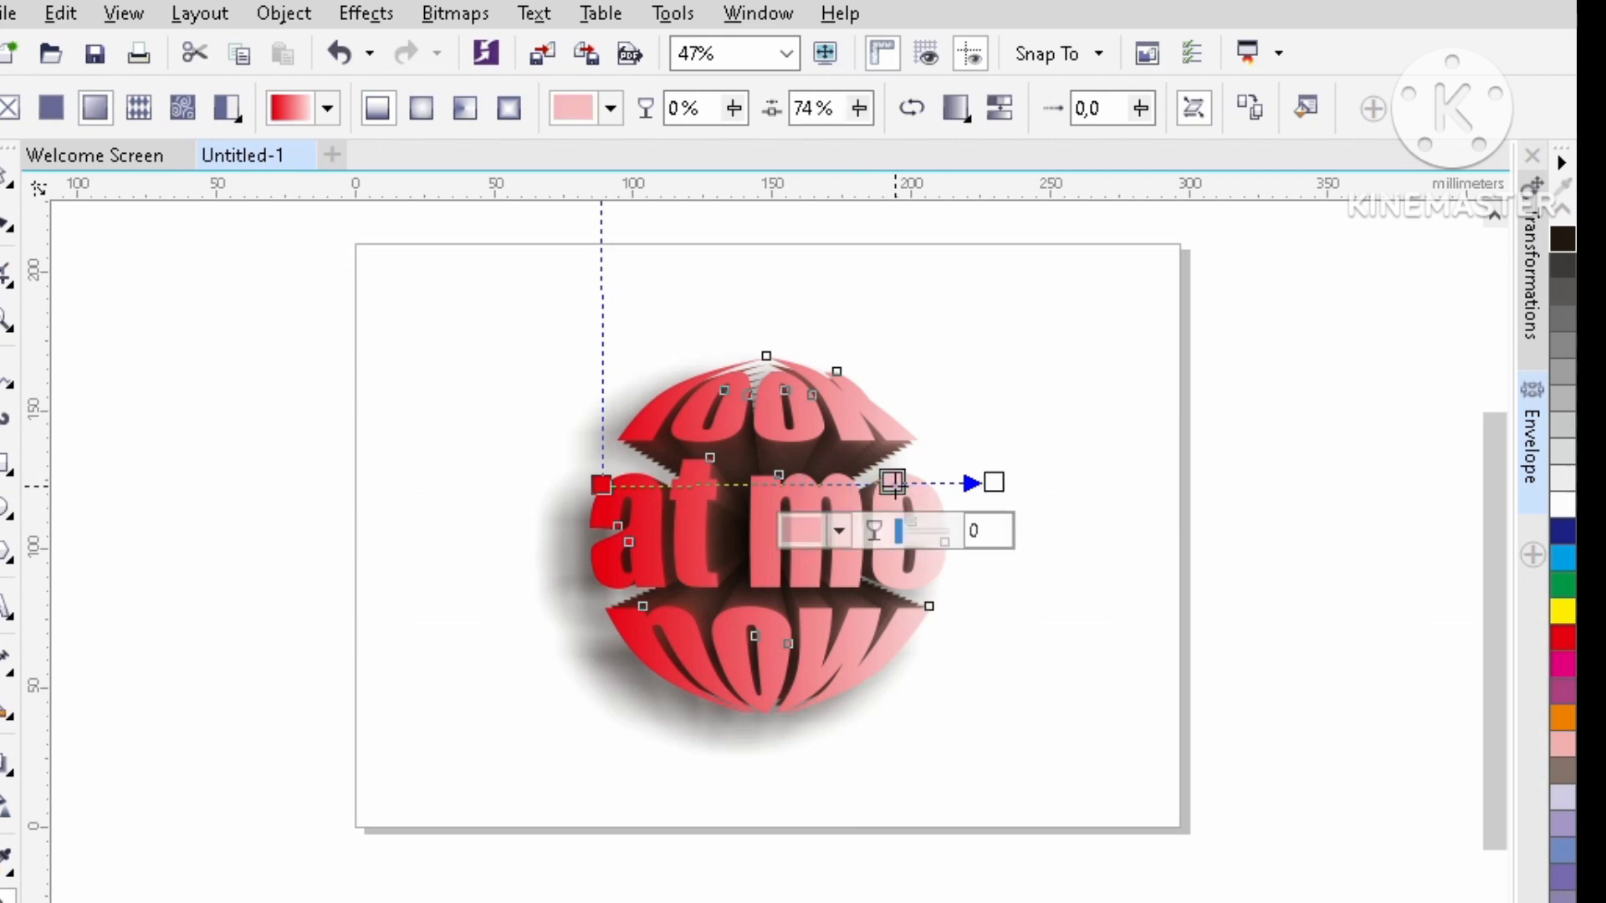
{"action": "double_click", "coordinate": [701, 484]}
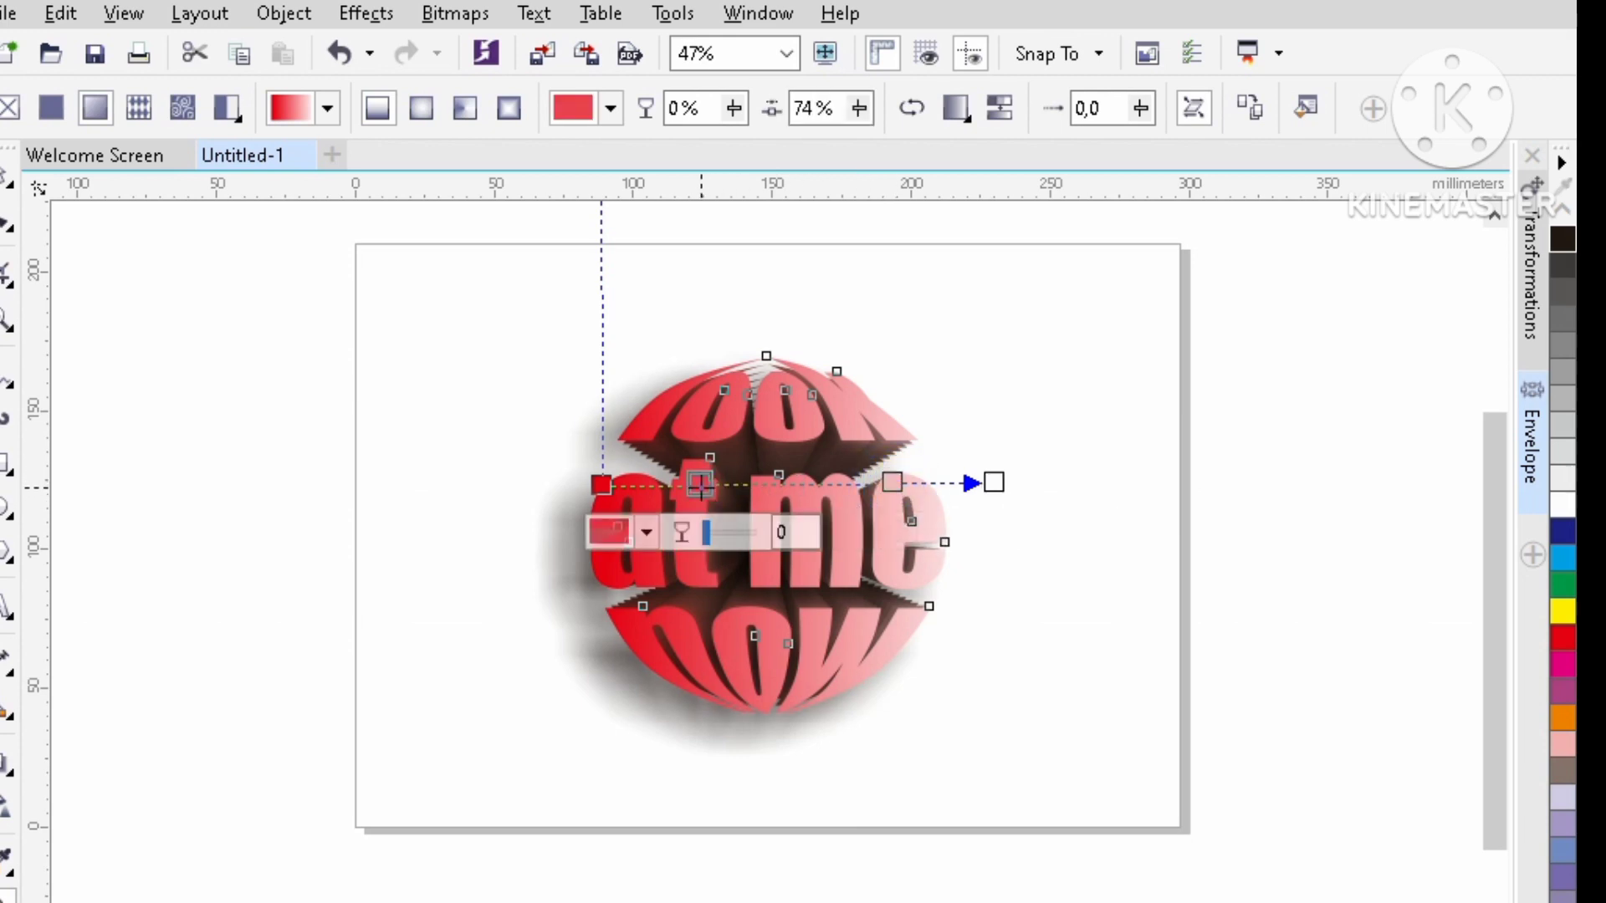
{"action": "double_click", "coordinate": [809, 485]}
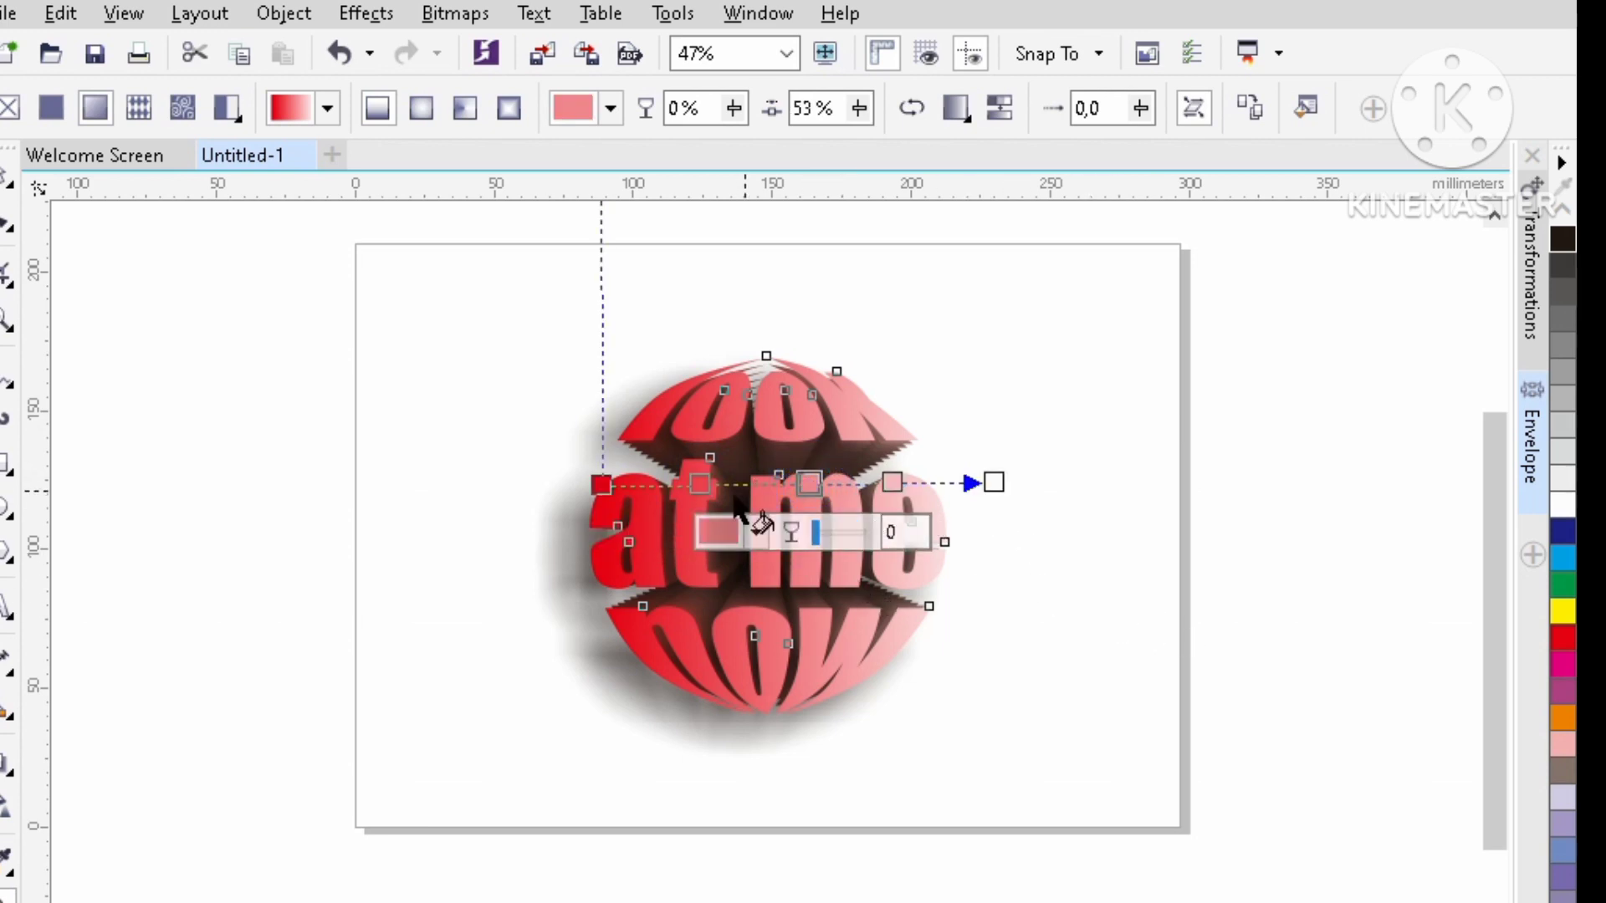
Colour the gradient's 25% node orange and its 53% node a dark shade of red.
{"action": "left_click", "coordinate": [701, 484]}
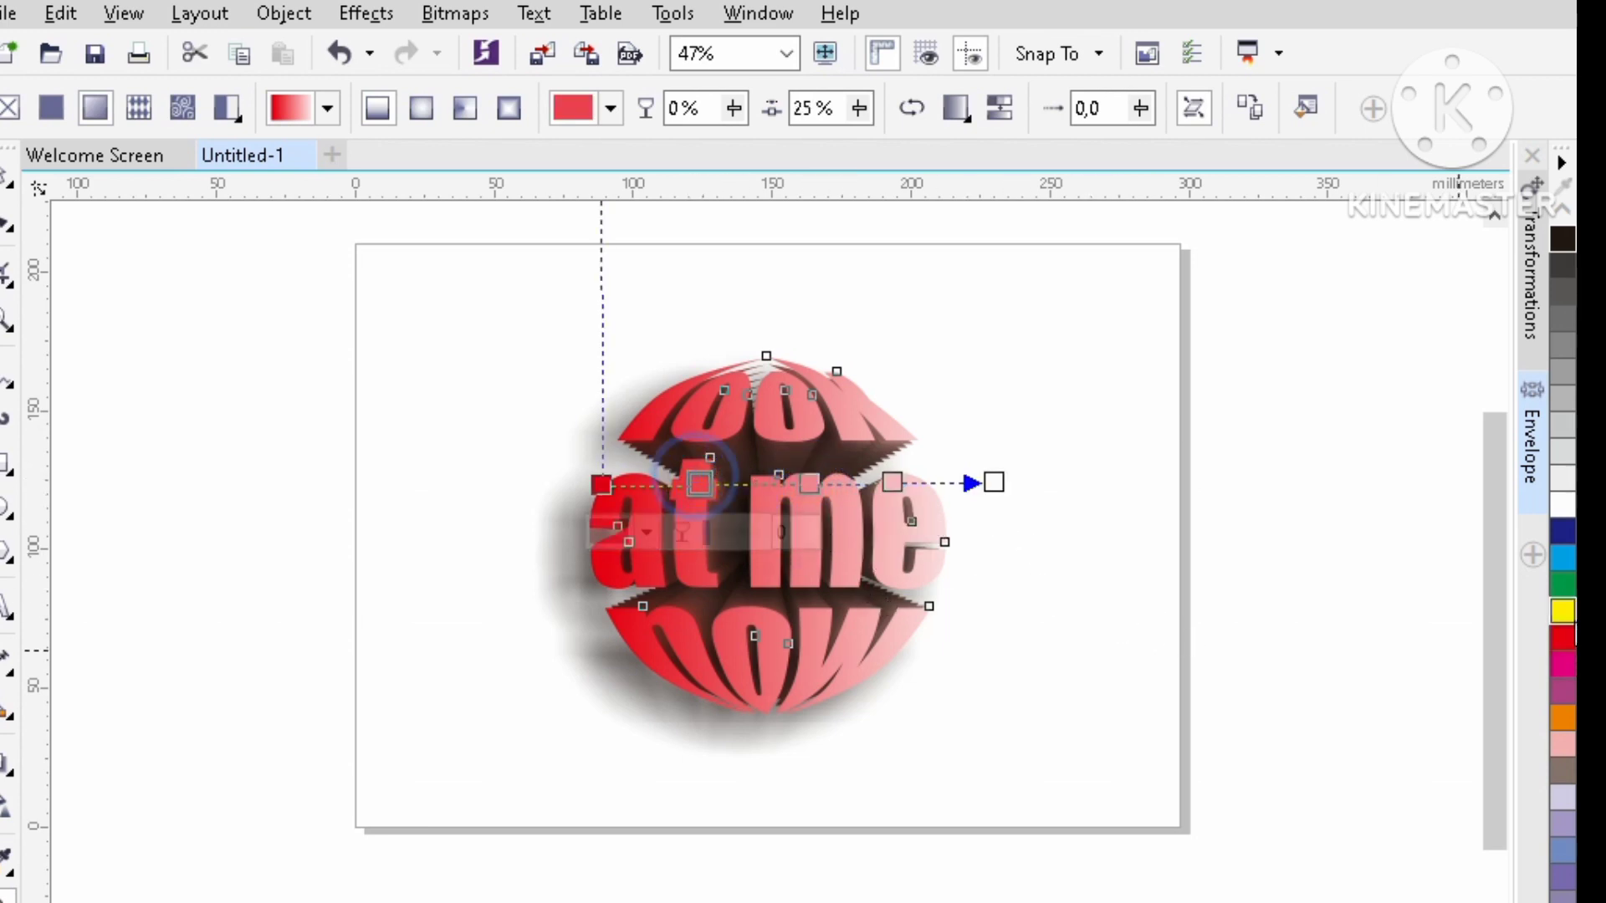
{"action": "left_click", "coordinate": [1562, 718]}
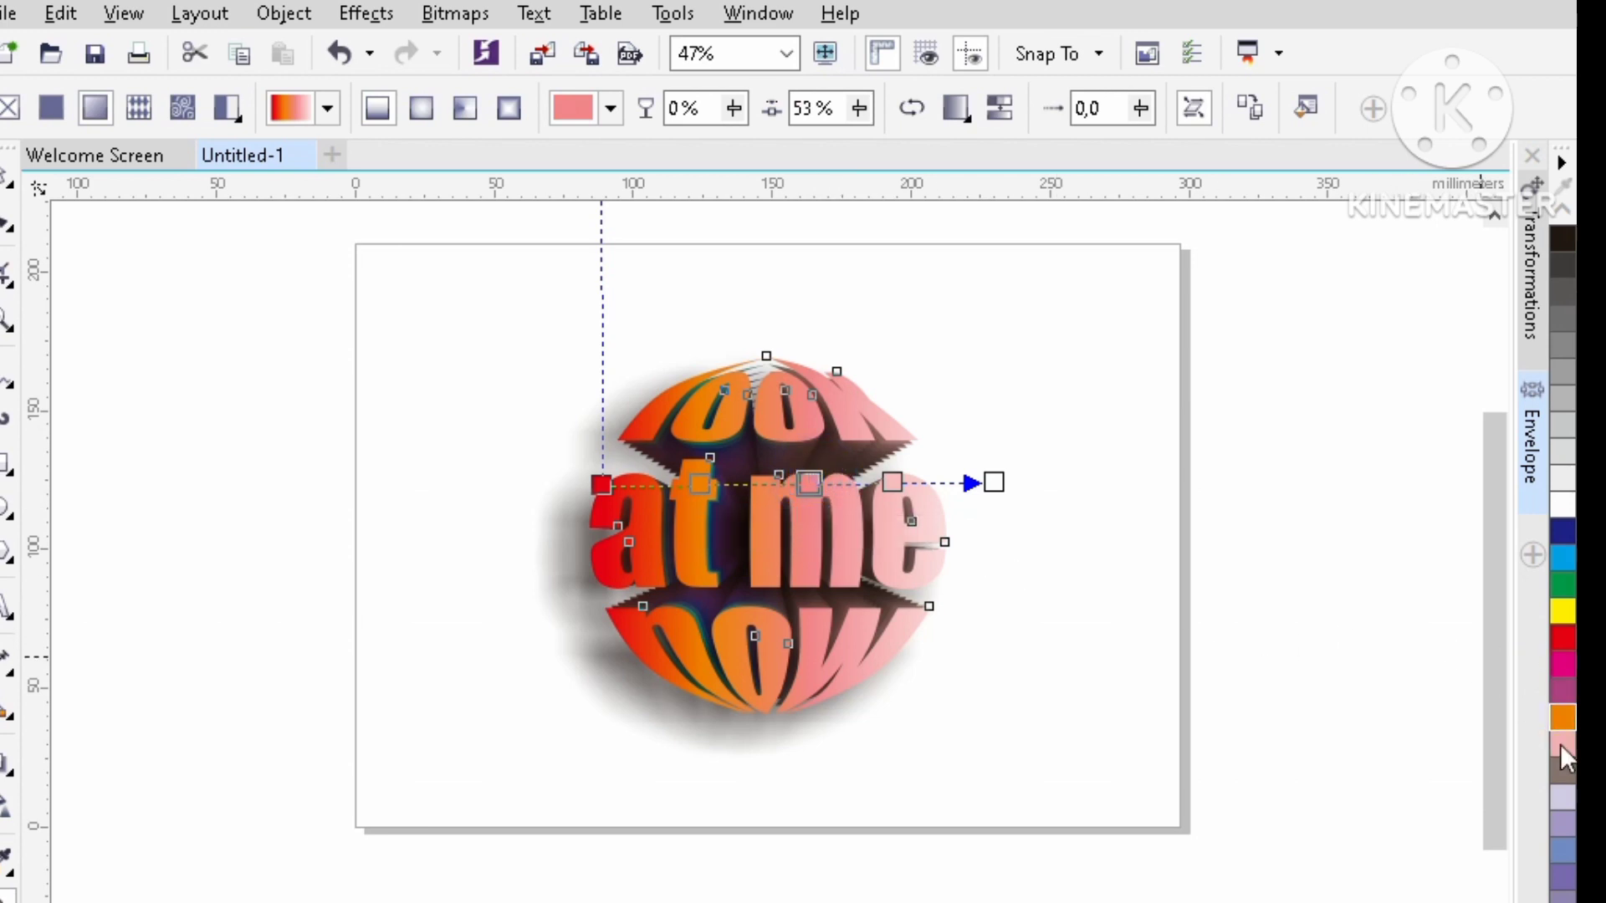
{"action": "left_click", "coordinate": [1557, 640]}
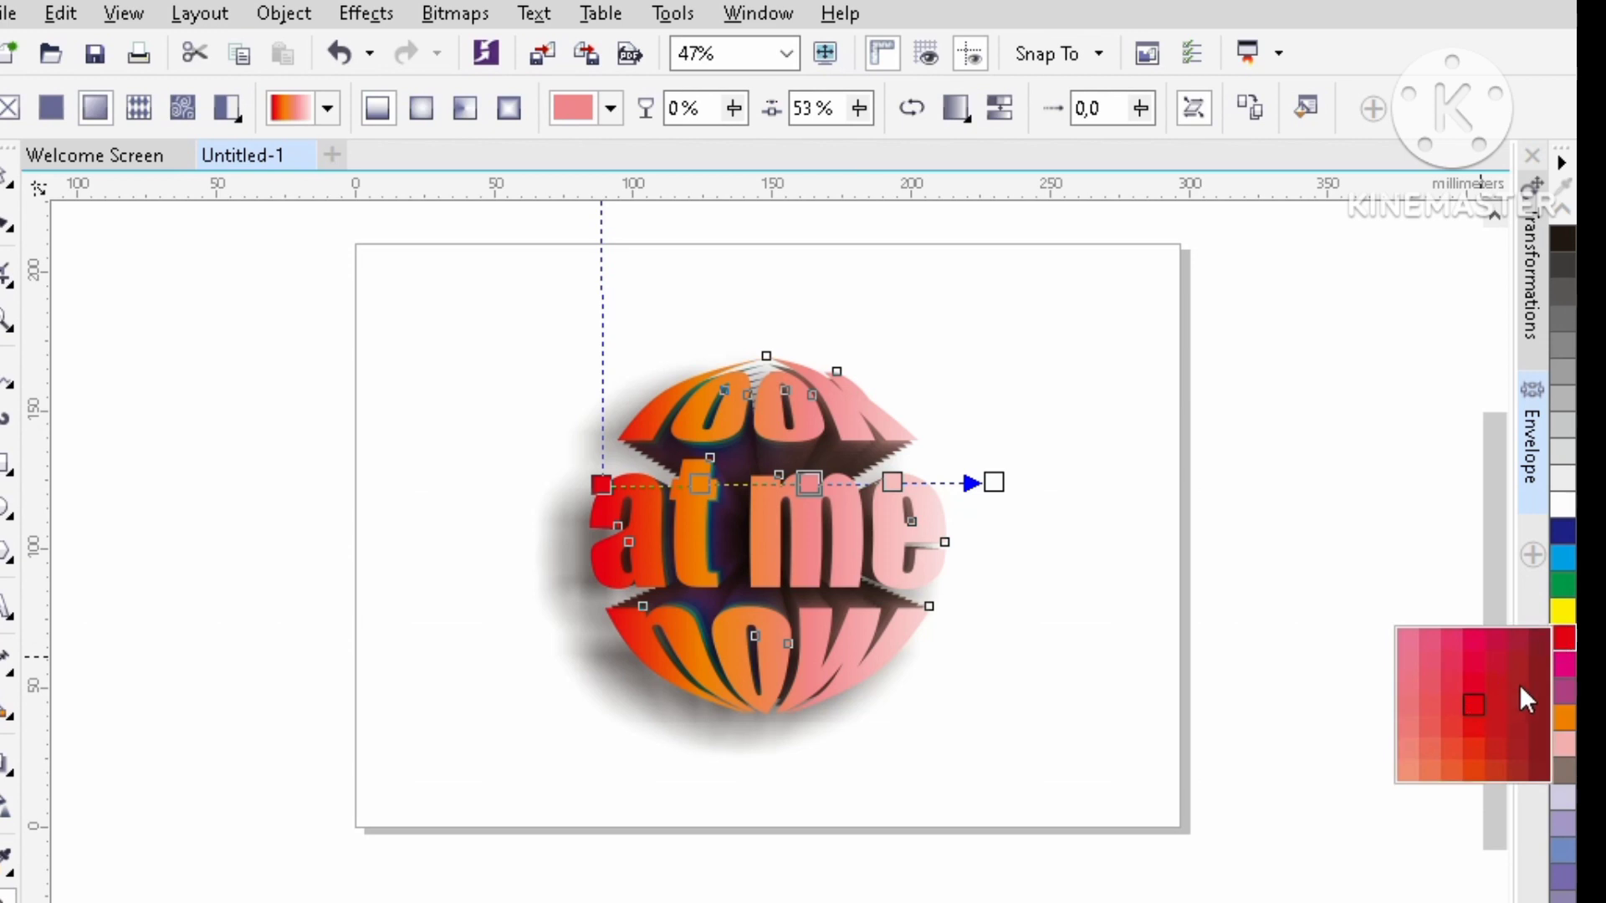
{"action": "left_click", "coordinate": [1518, 660]}
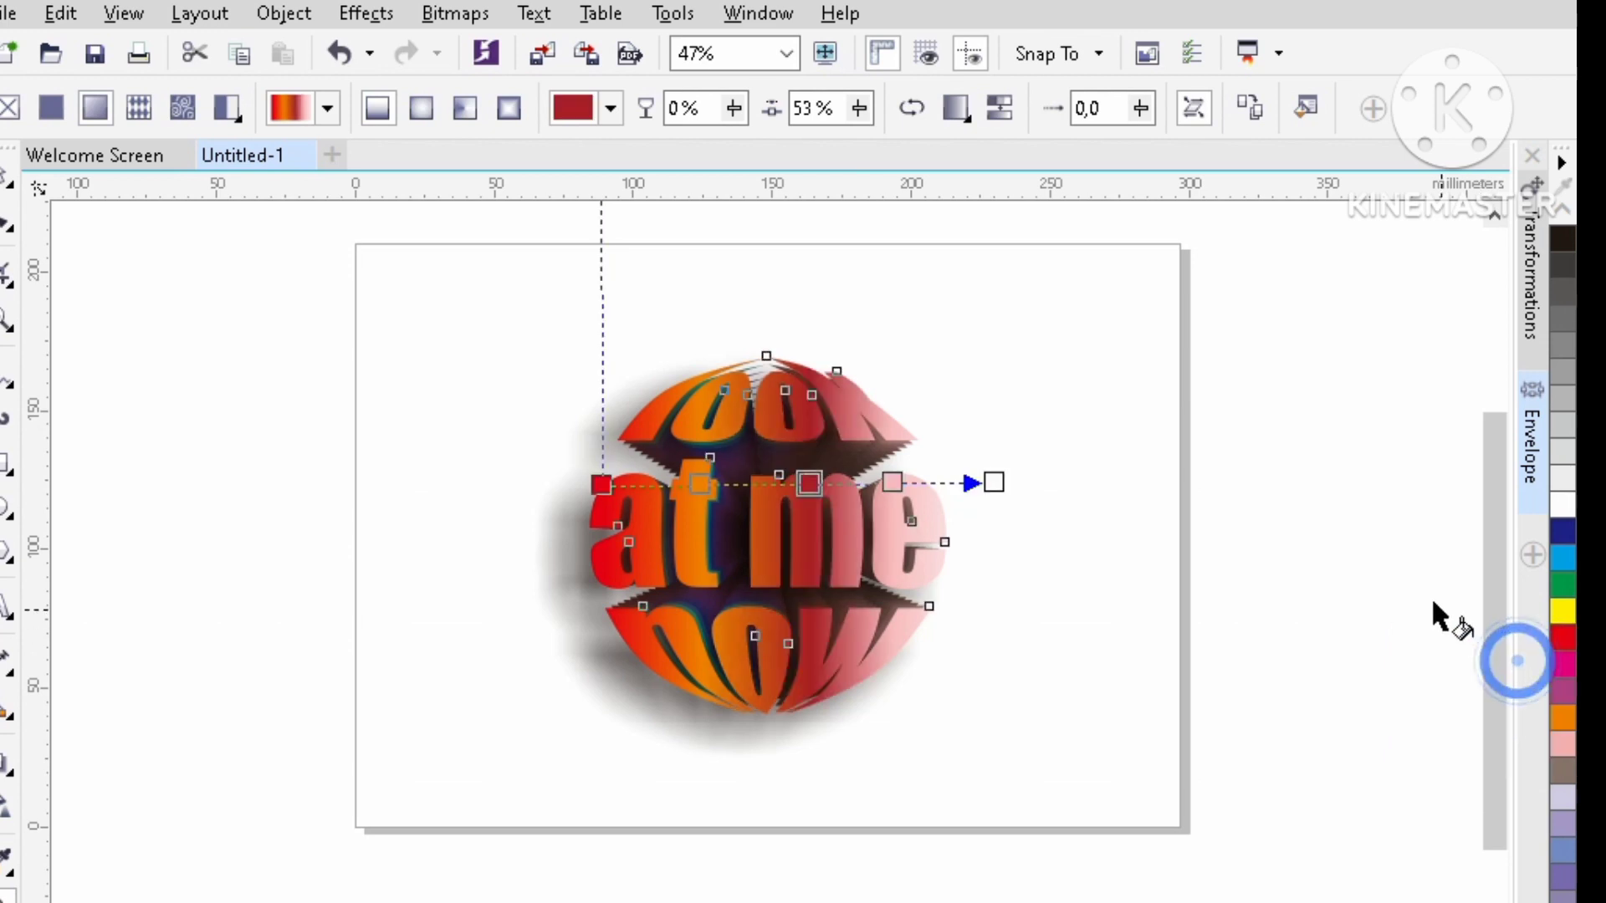
Colour the gradient's 74% node white, finish editing the fill and deselect the text.
{"action": "left_click", "coordinate": [892, 481]}
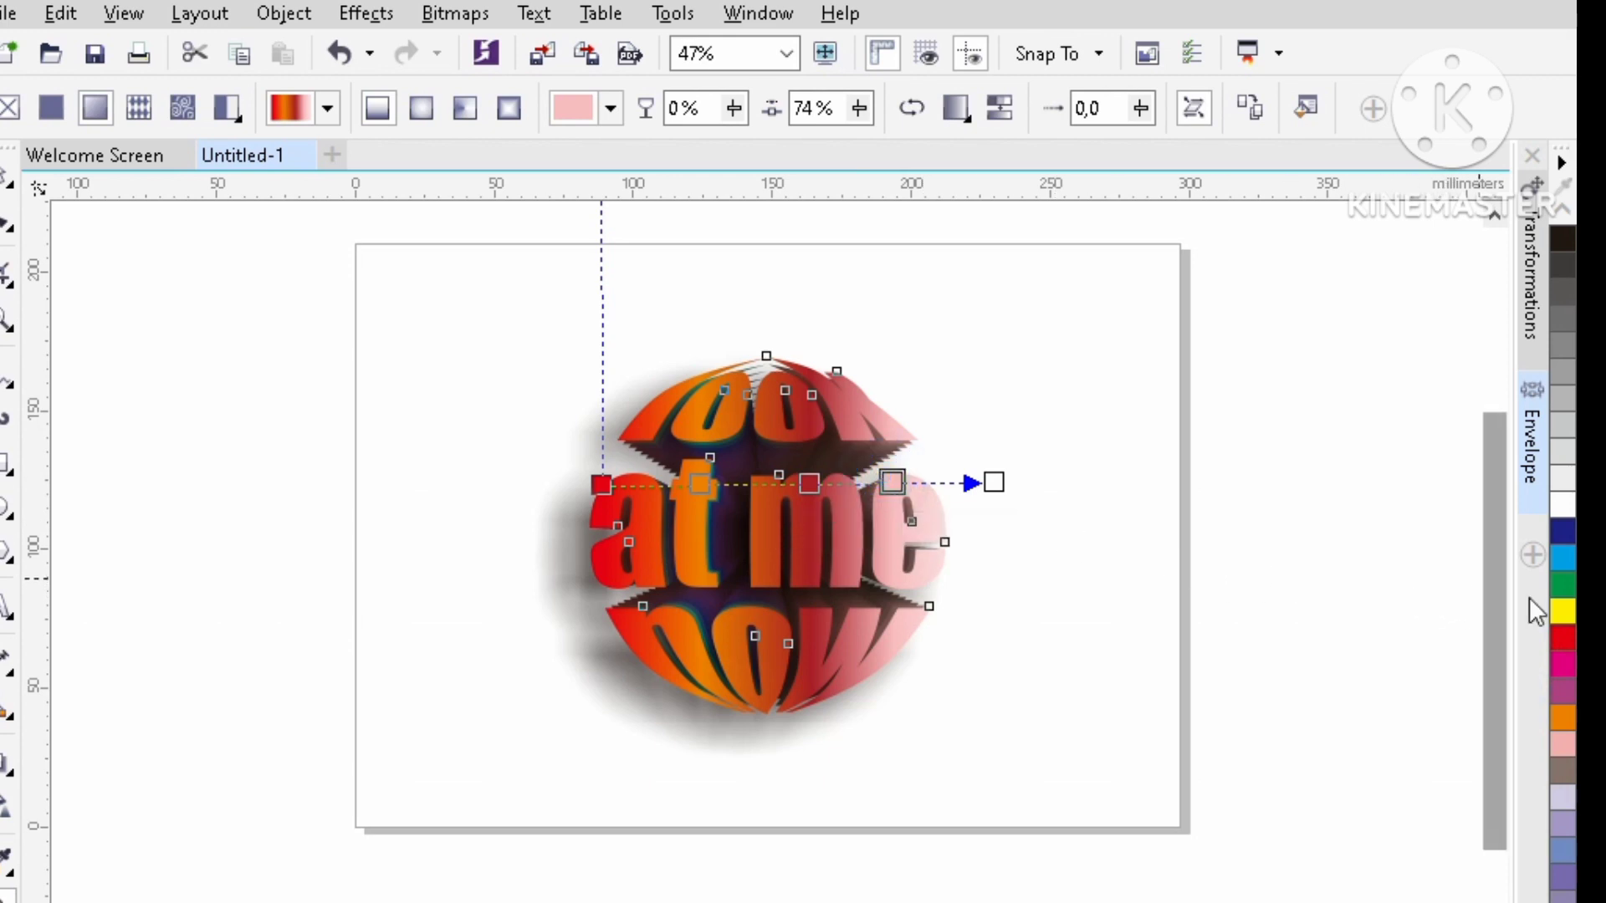
{"action": "left_click", "coordinate": [1563, 504]}
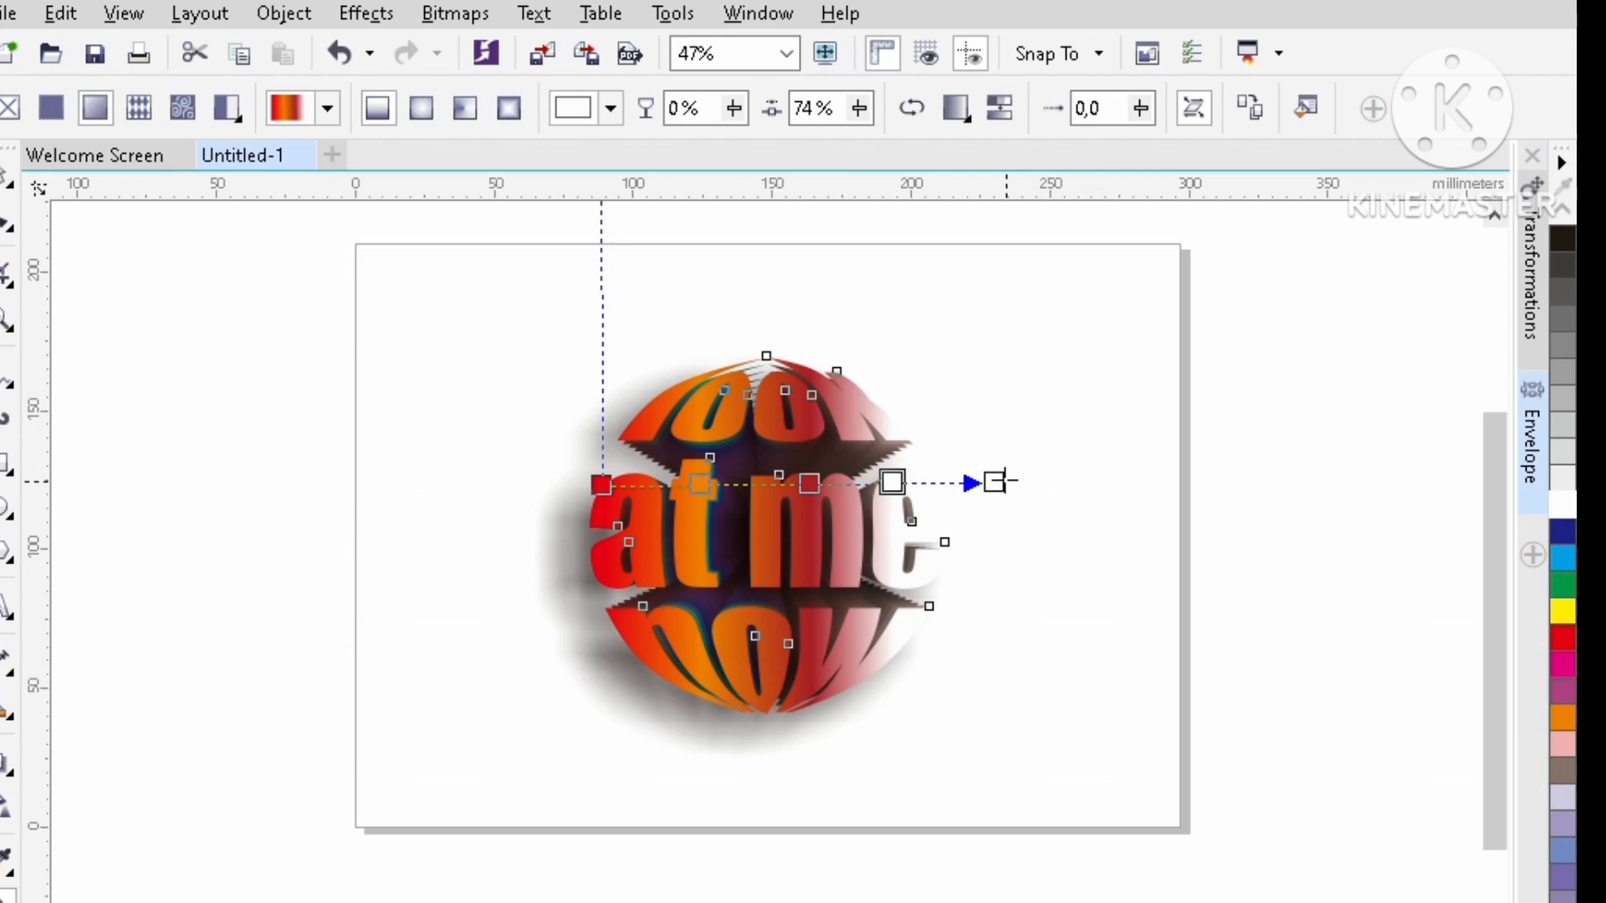
{"action": "left_click", "coordinate": [995, 482]}
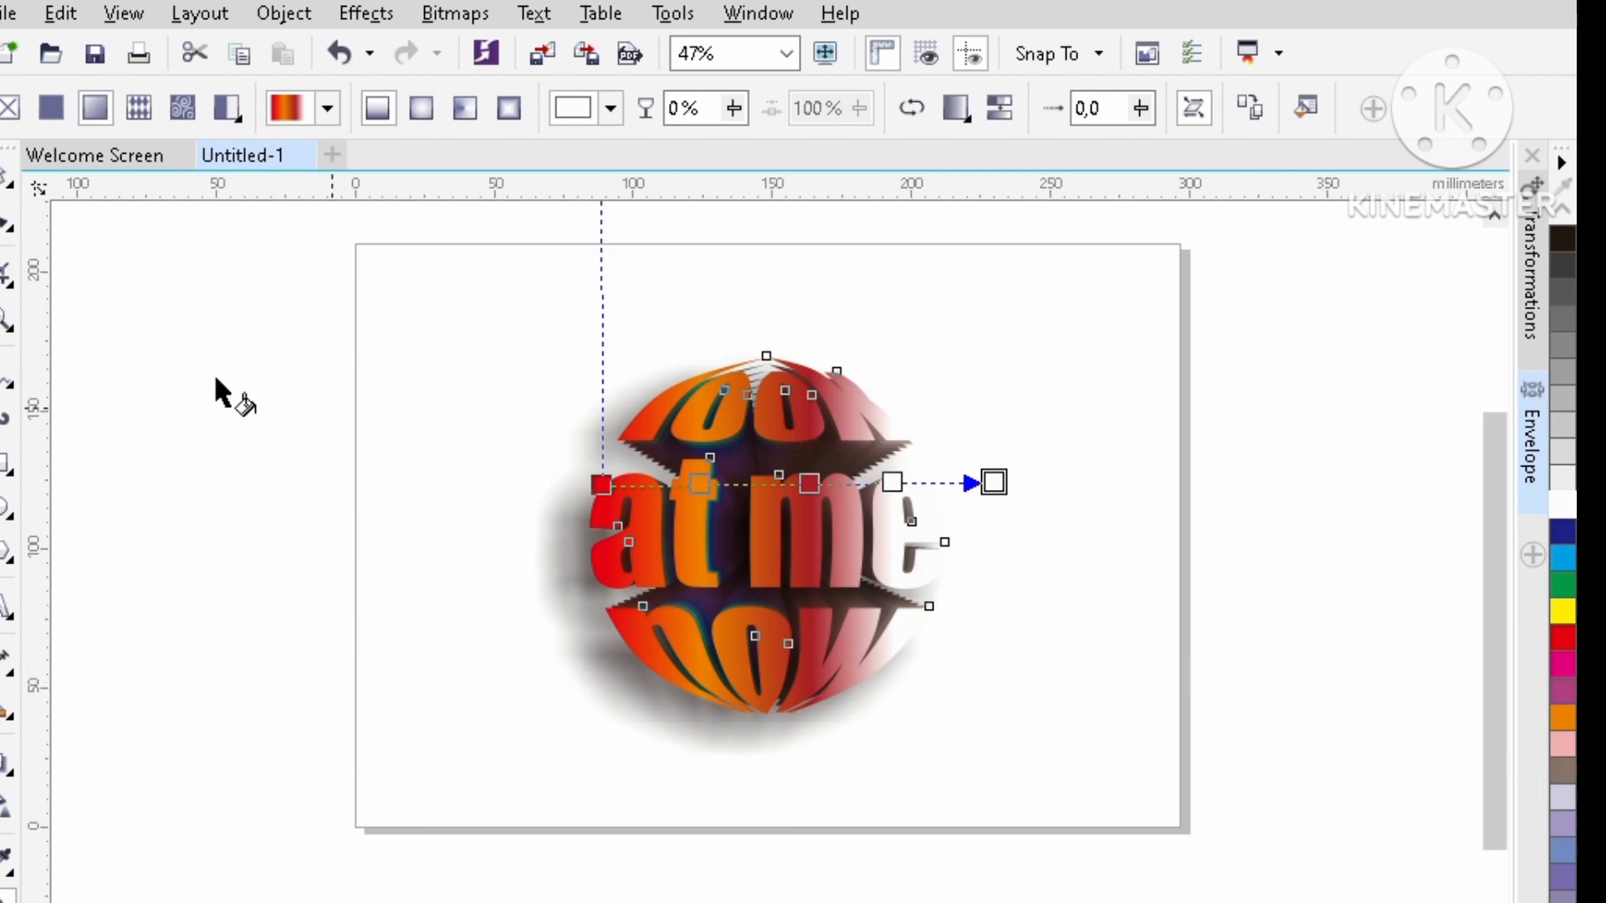
{"action": "left_click", "coordinate": [8, 178]}
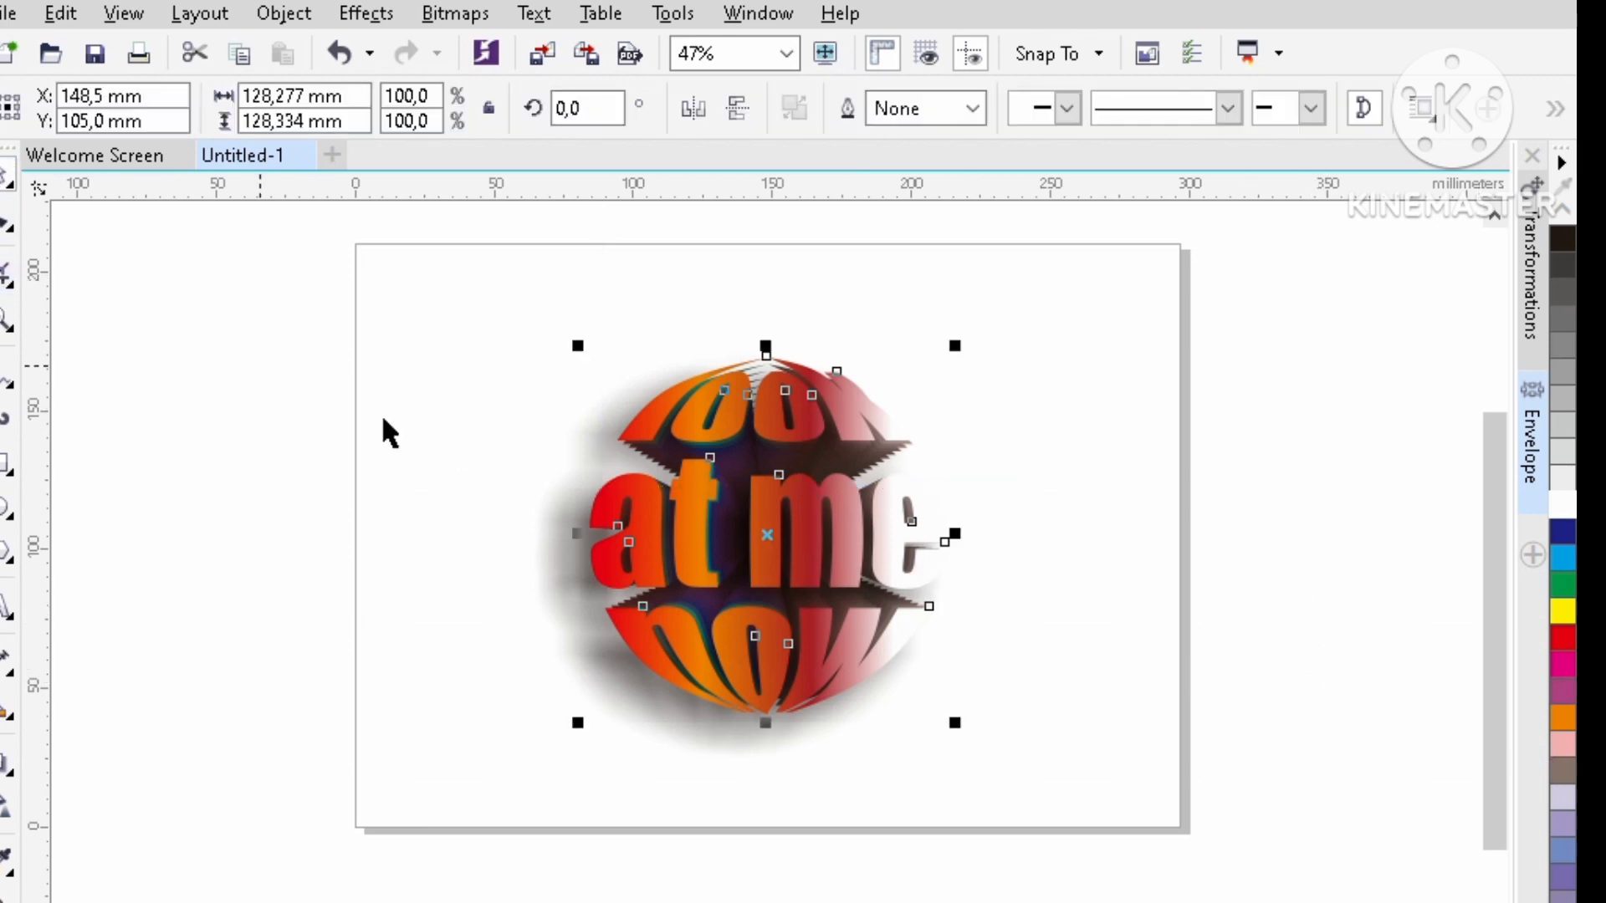
{"action": "left_click", "coordinate": [289, 435]}
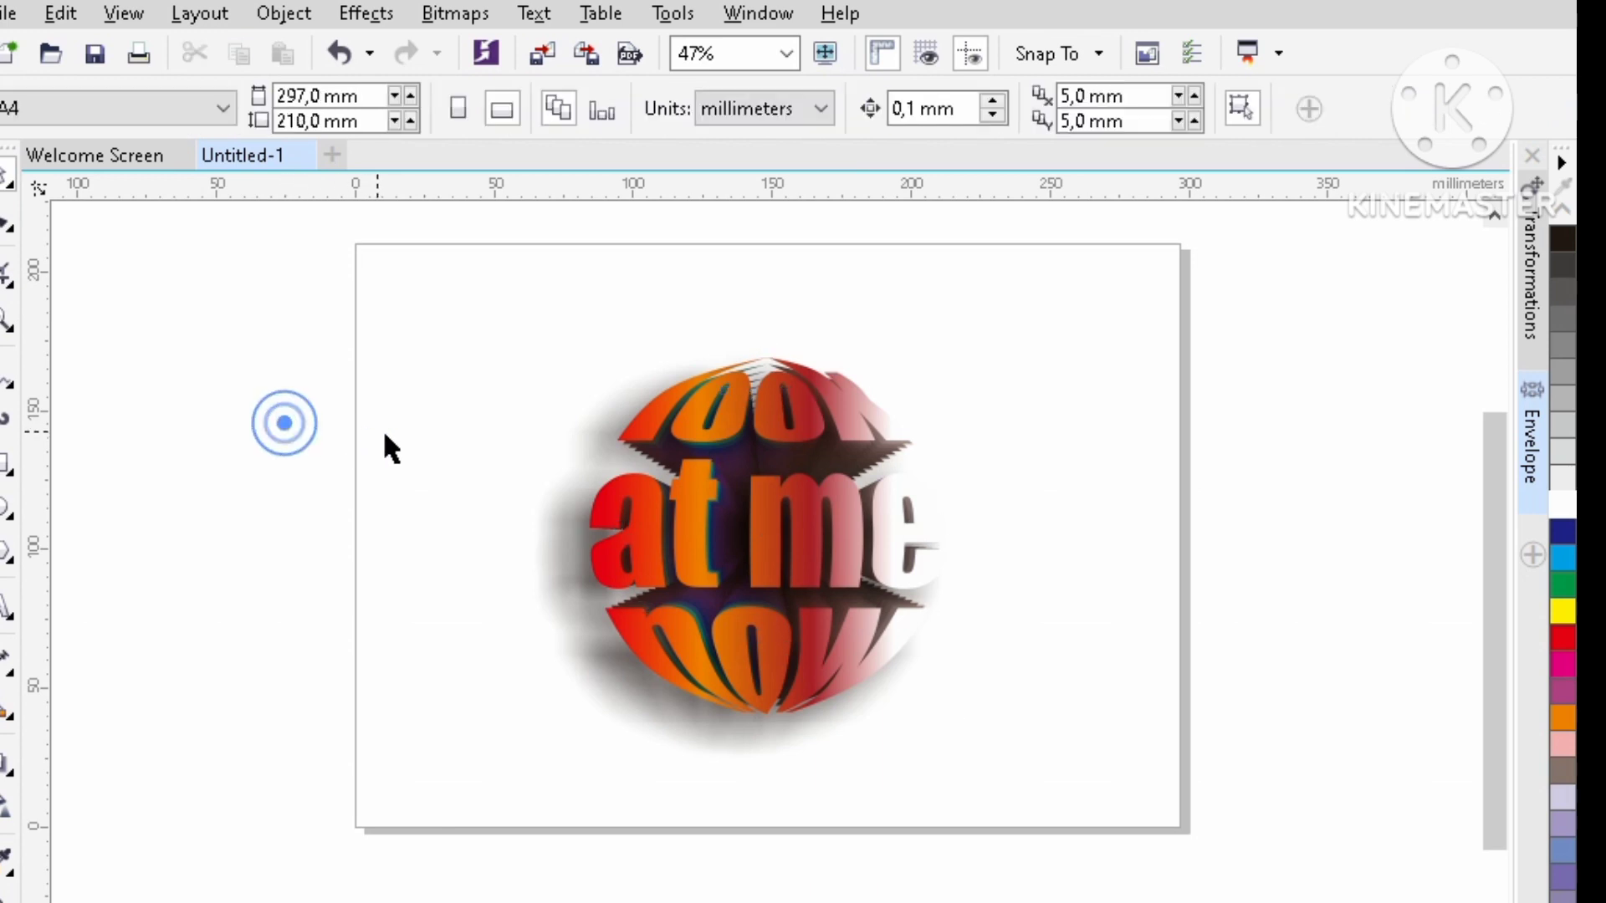
{"action": "left_click", "coordinate": [433, 404]}
{"action": "left_click", "coordinate": [256, 374]}
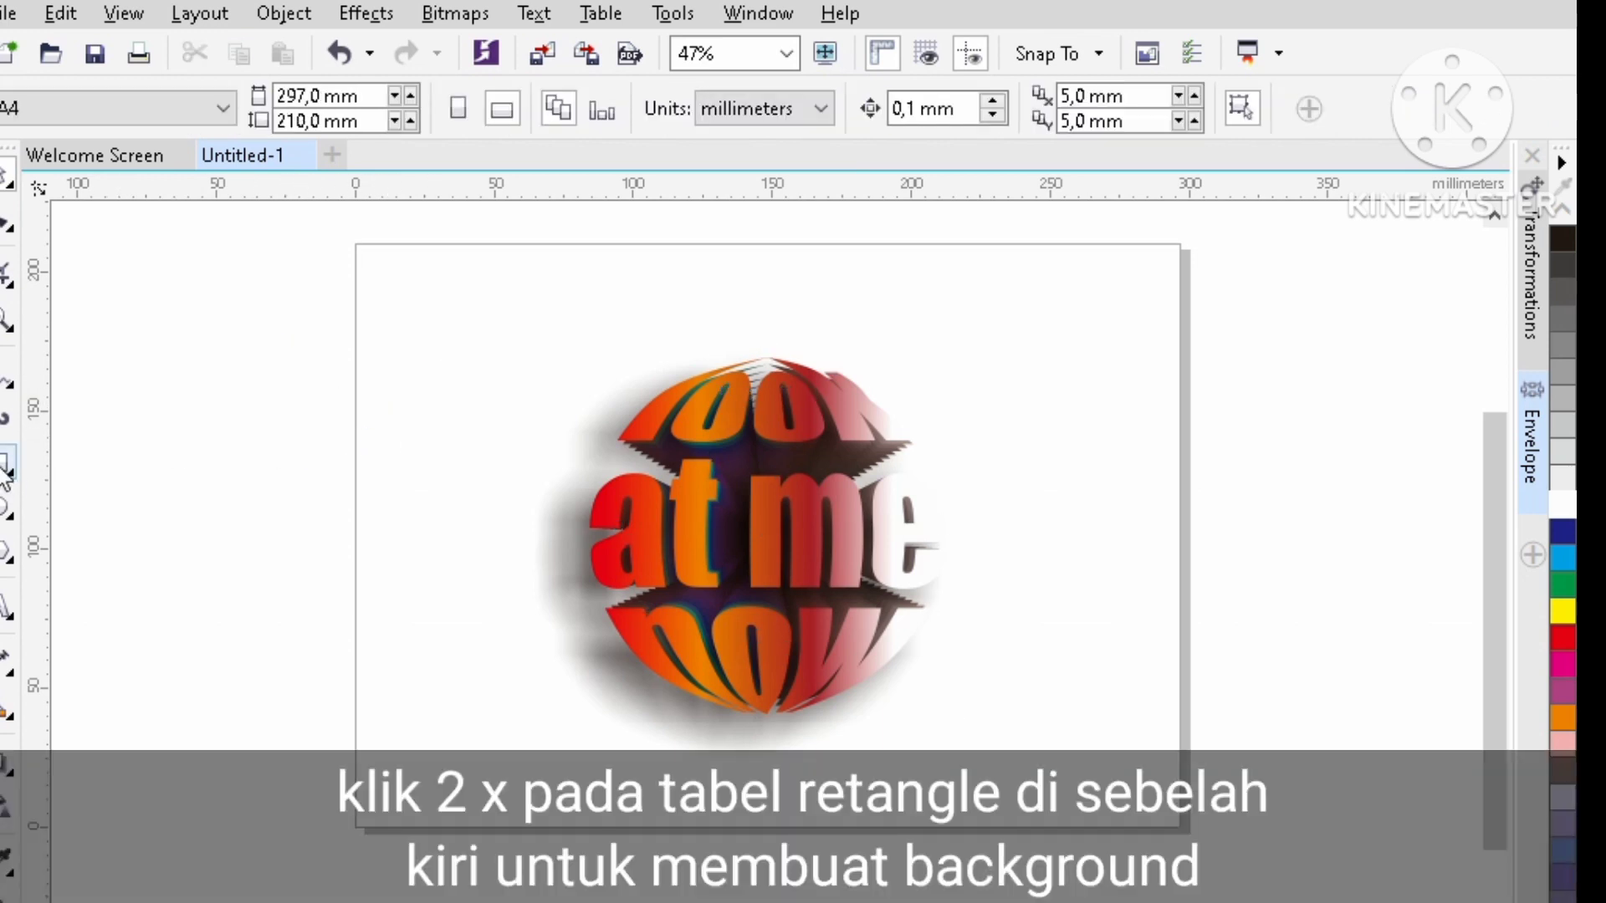
Create a page-sized background rectangle behind the artwork, fill it with a dark shade of red and deselect it.
{"action": "double_click", "coordinate": [6, 468]}
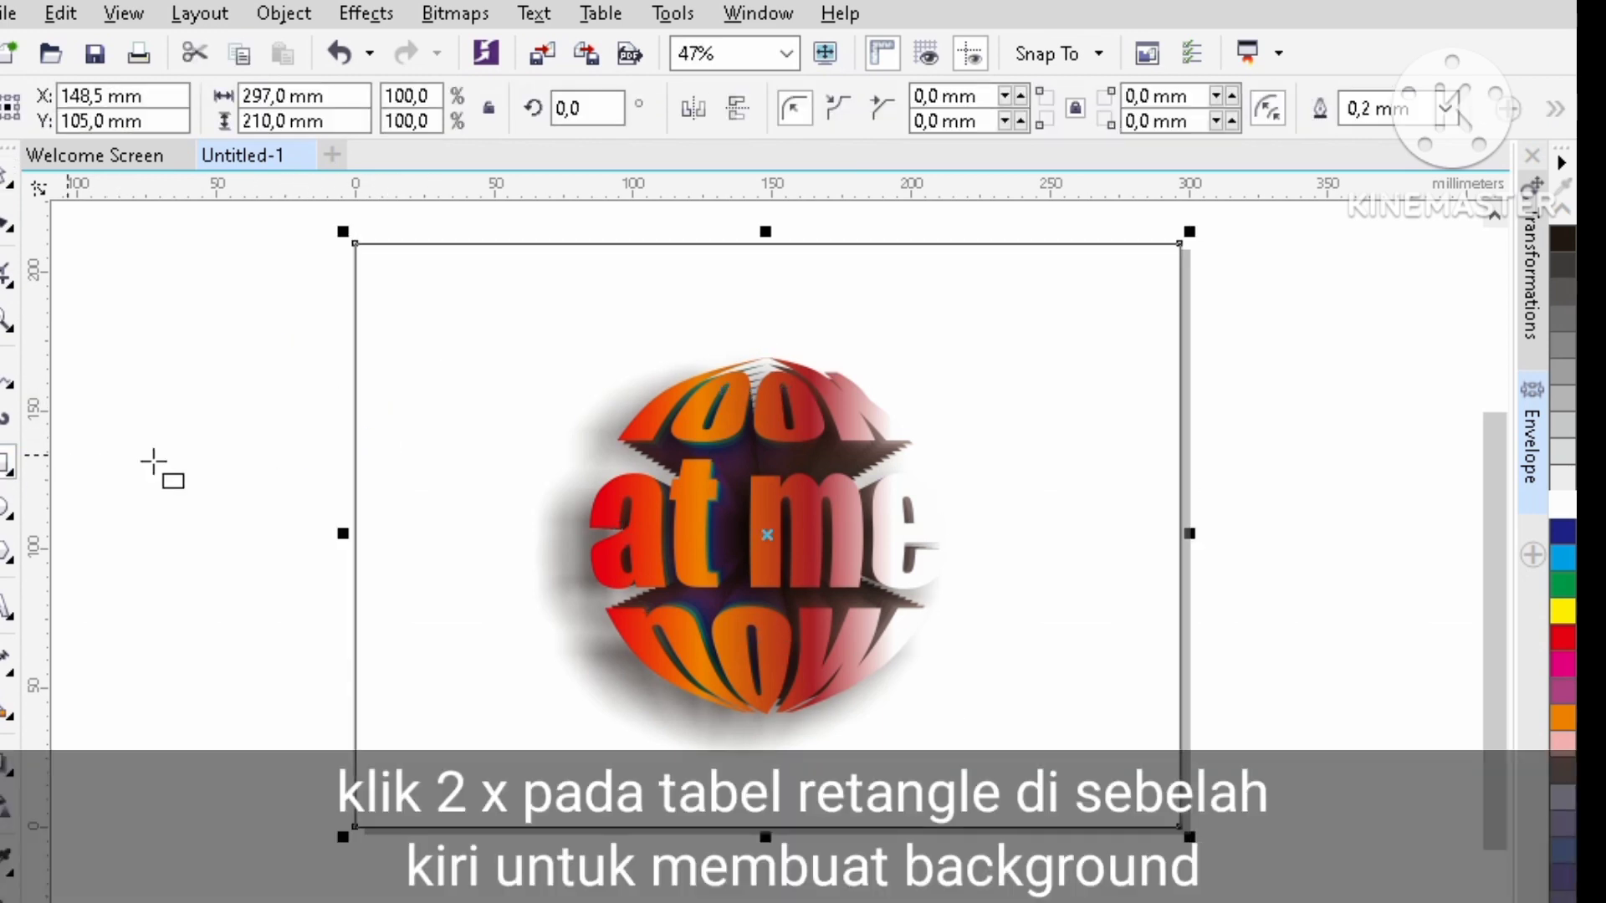
{"action": "left_click", "coordinate": [1562, 640]}
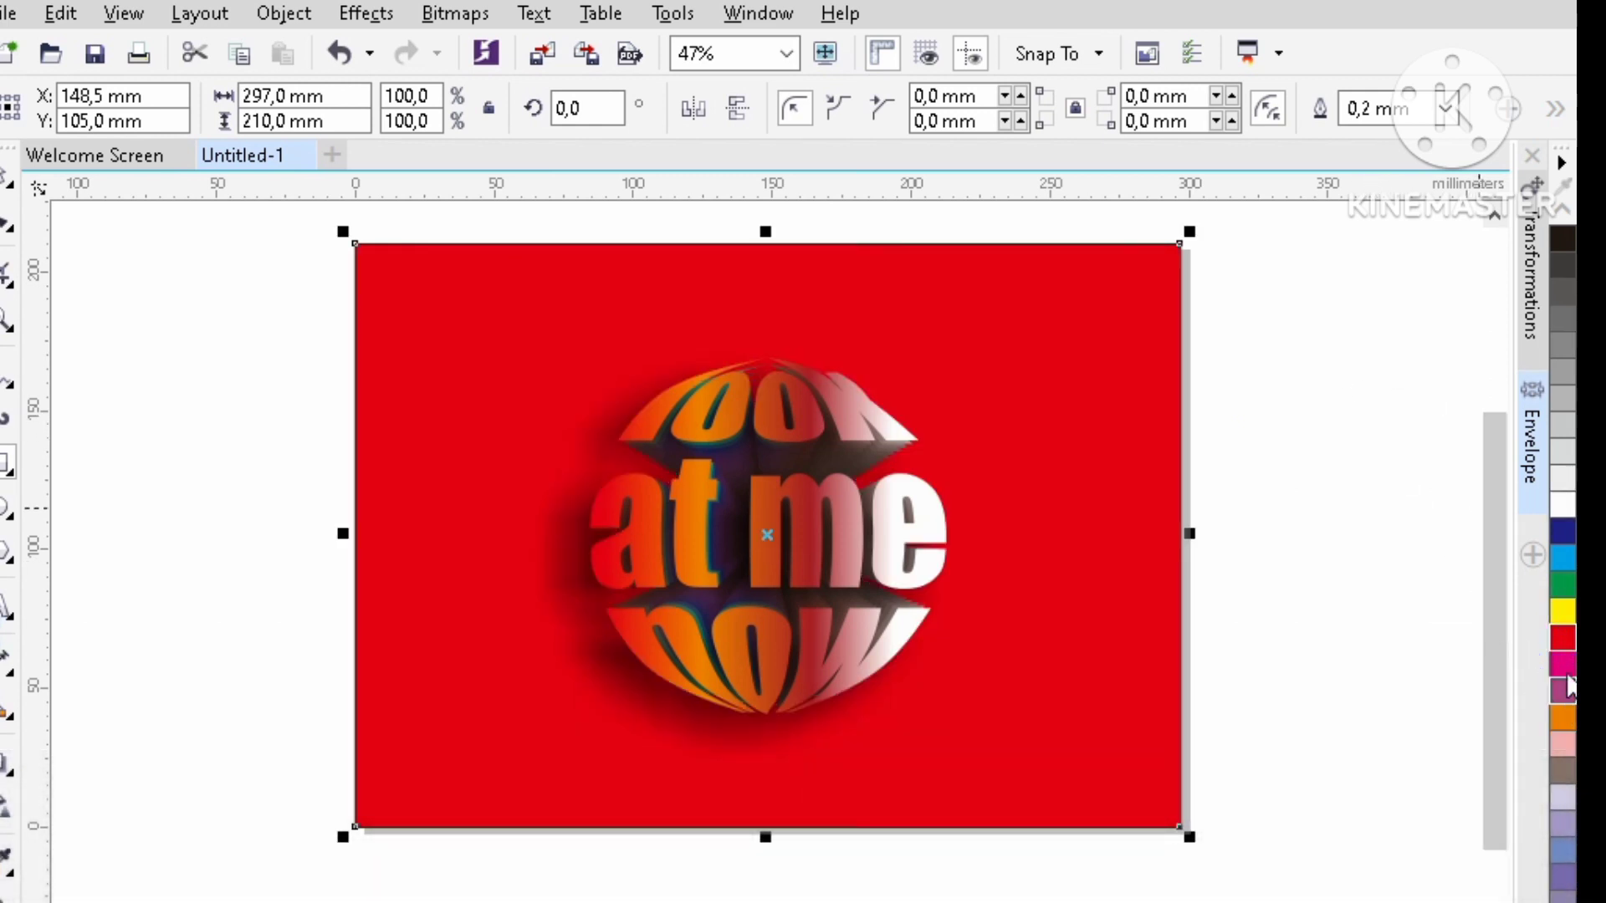
{"action": "left_click", "coordinate": [1564, 640]}
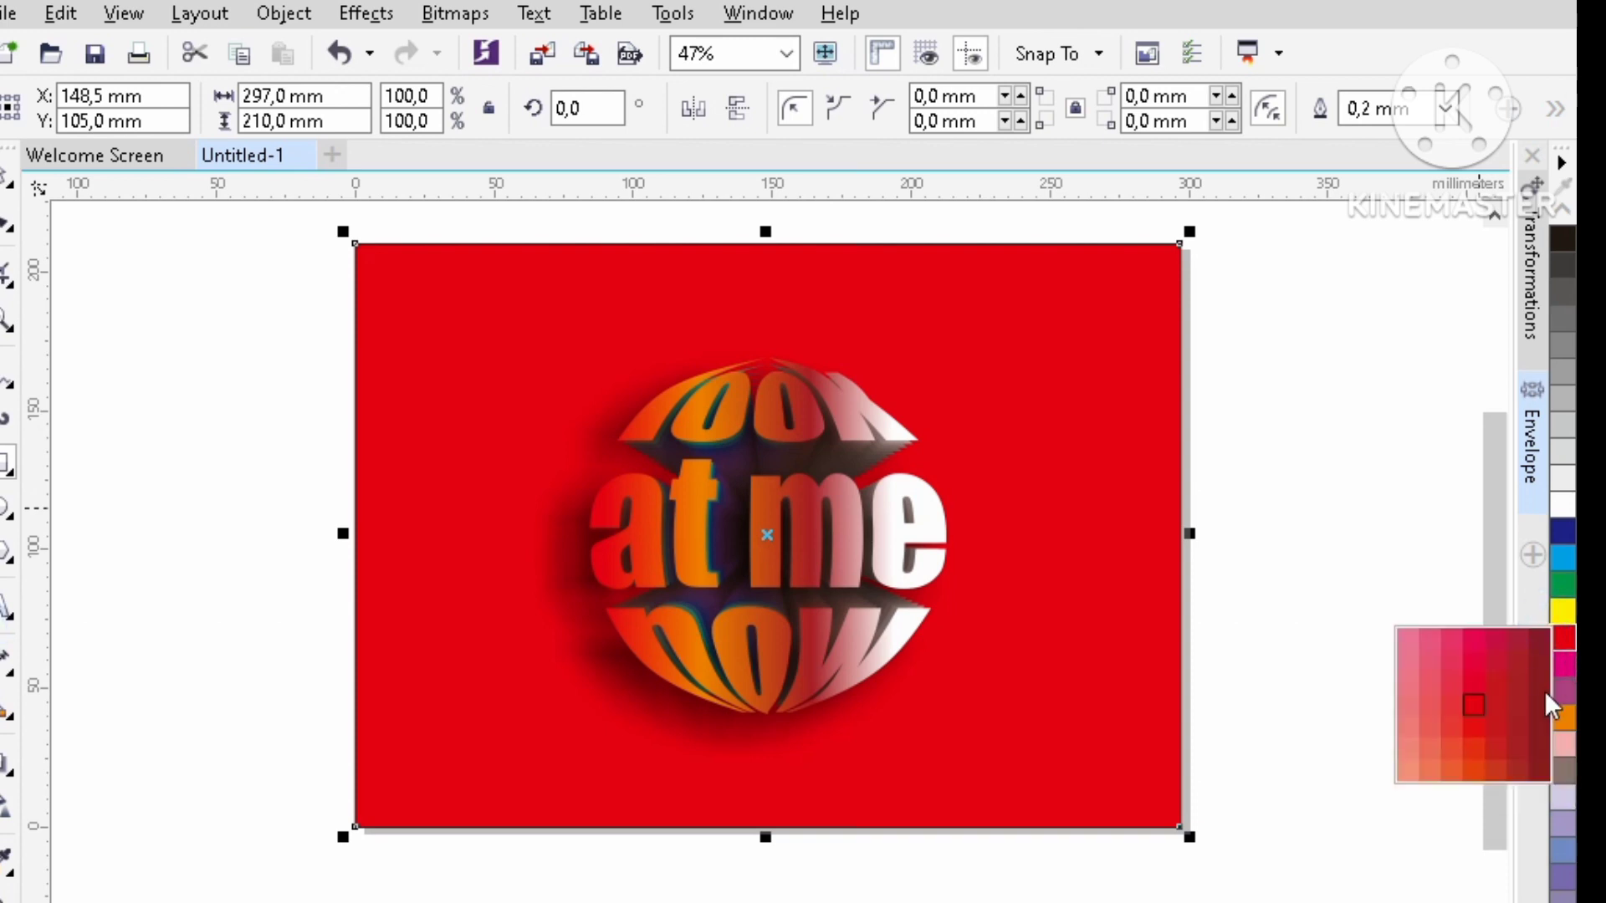
{"action": "left_click", "coordinate": [1546, 696]}
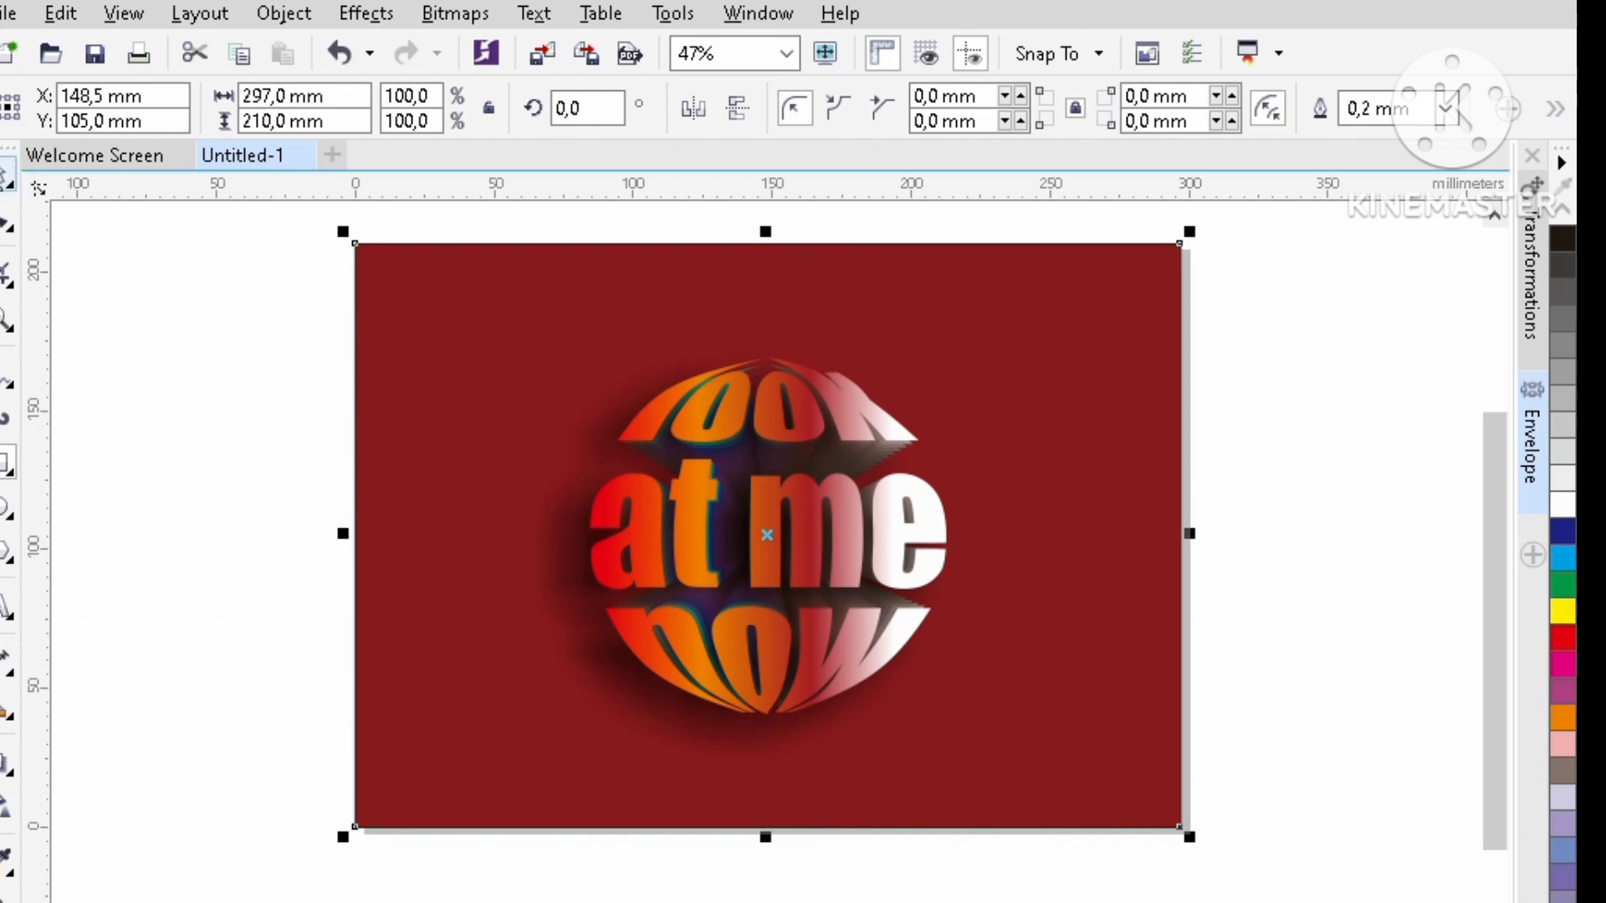
{"action": "left_click", "coordinate": [146, 319]}
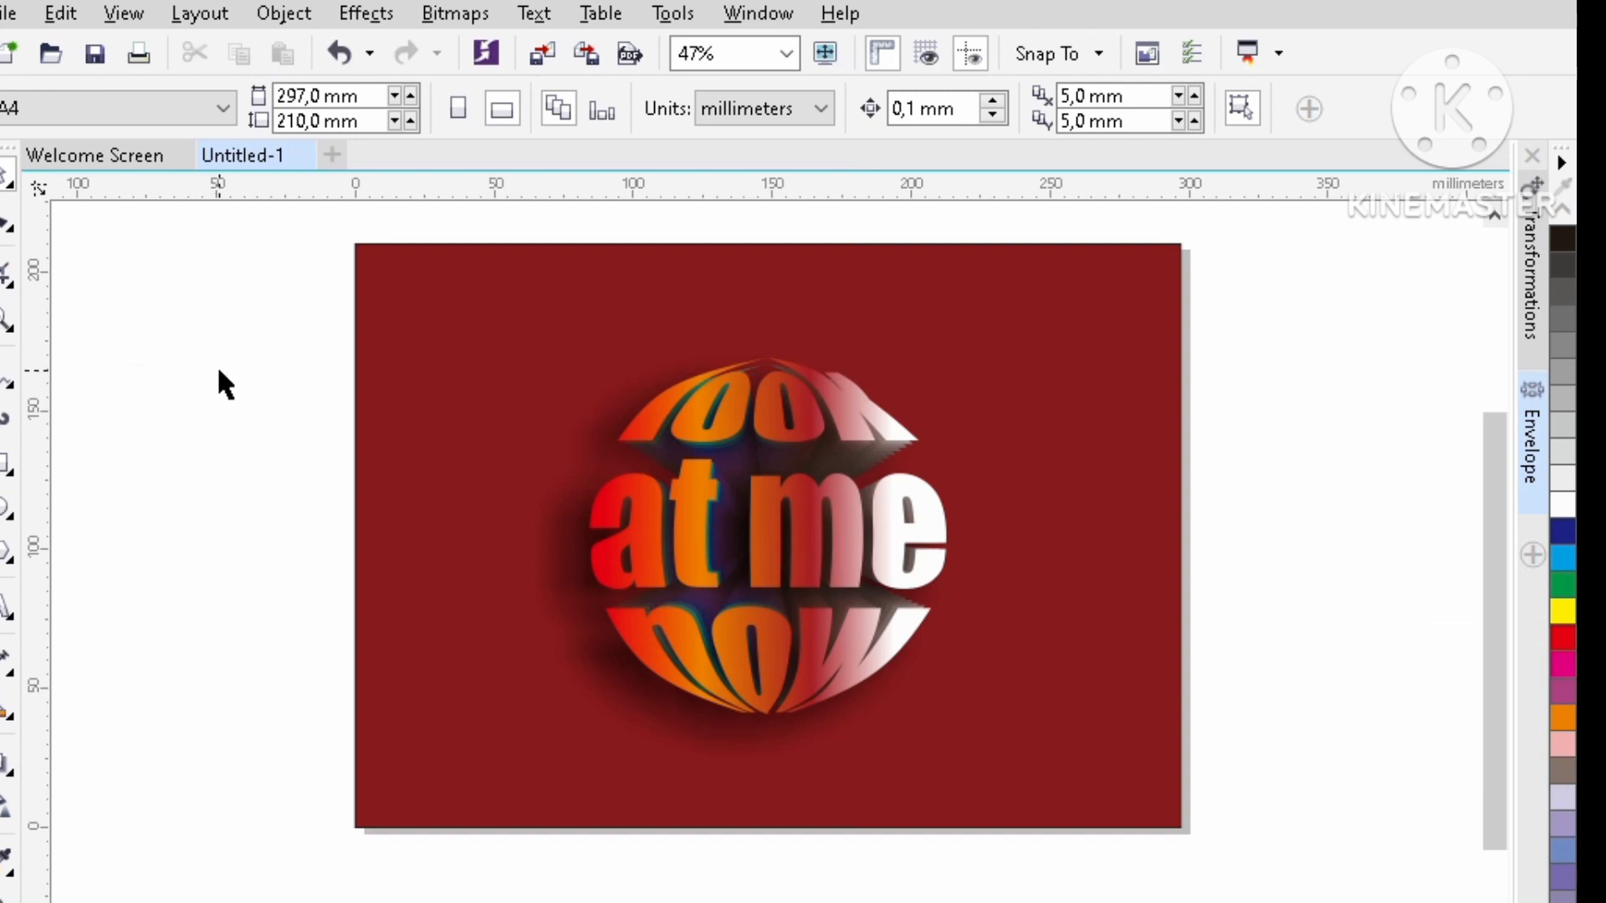